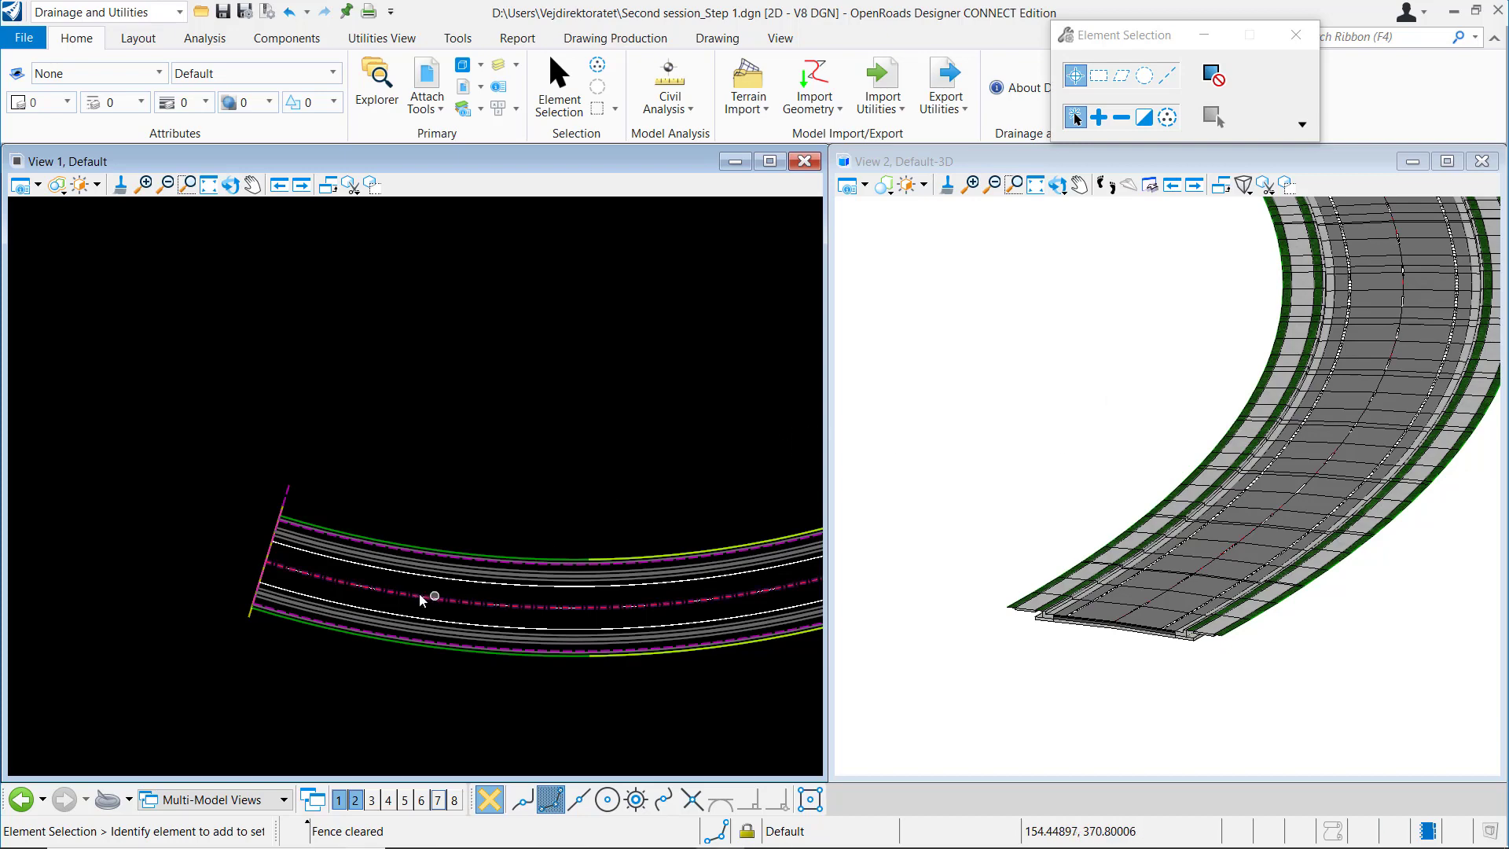
- Examine the start of the road corridor in plan and 3D, including the CL4 line beneath the pavement
{"action": "scroll", "coordinate": [411, 597], "scroll_direction": "up", "scroll_amount": 3}
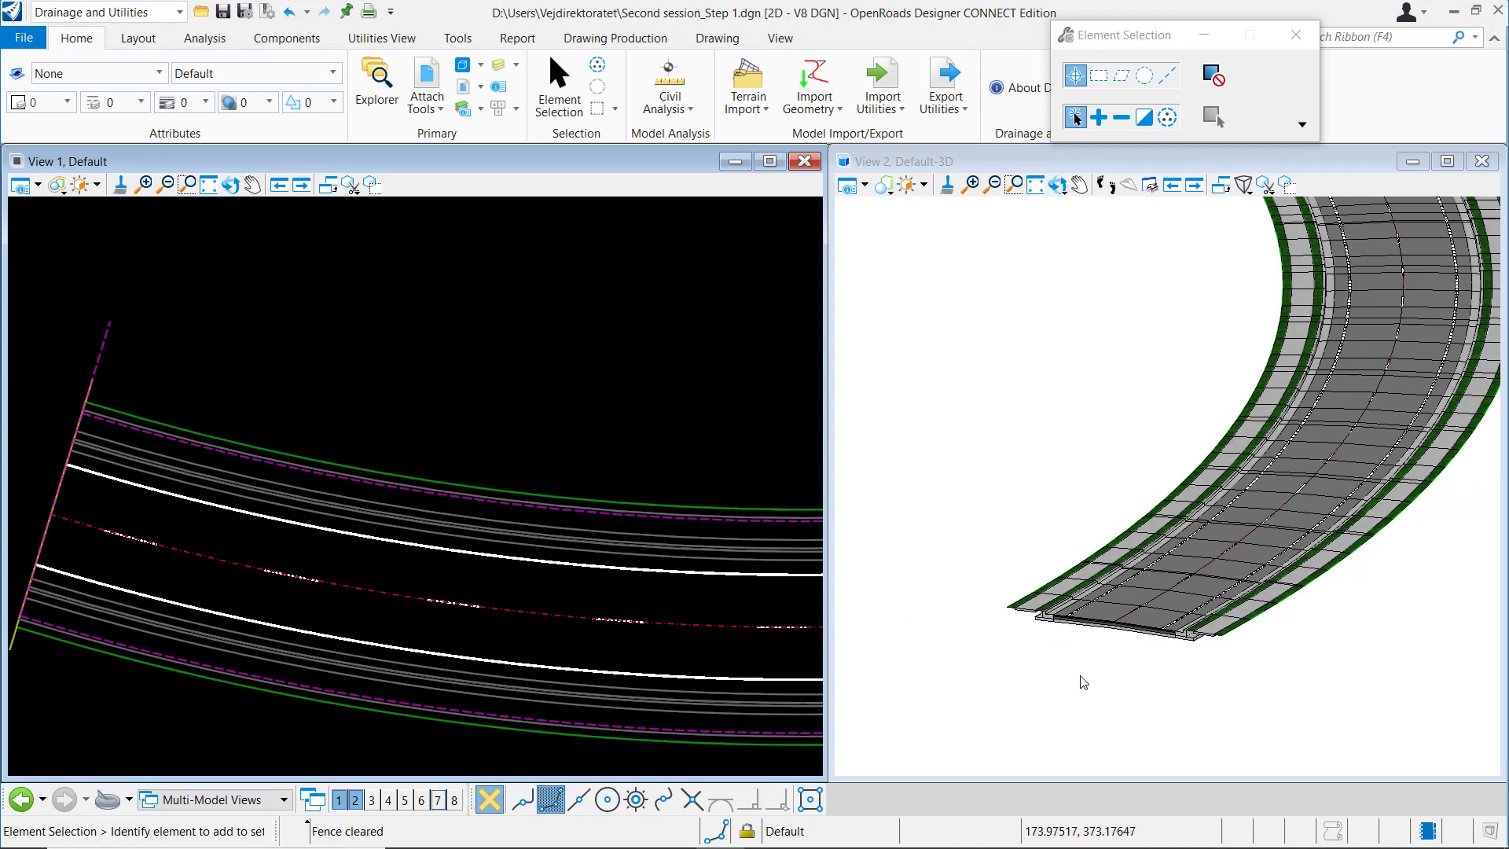
{"action": "scroll", "coordinate": [1118, 649], "scroll_direction": "up", "scroll_amount": 4}
{"action": "middle_click_drag", "start_coordinate": [1084, 660], "coordinate": [1118, 543], "text": "shift"}
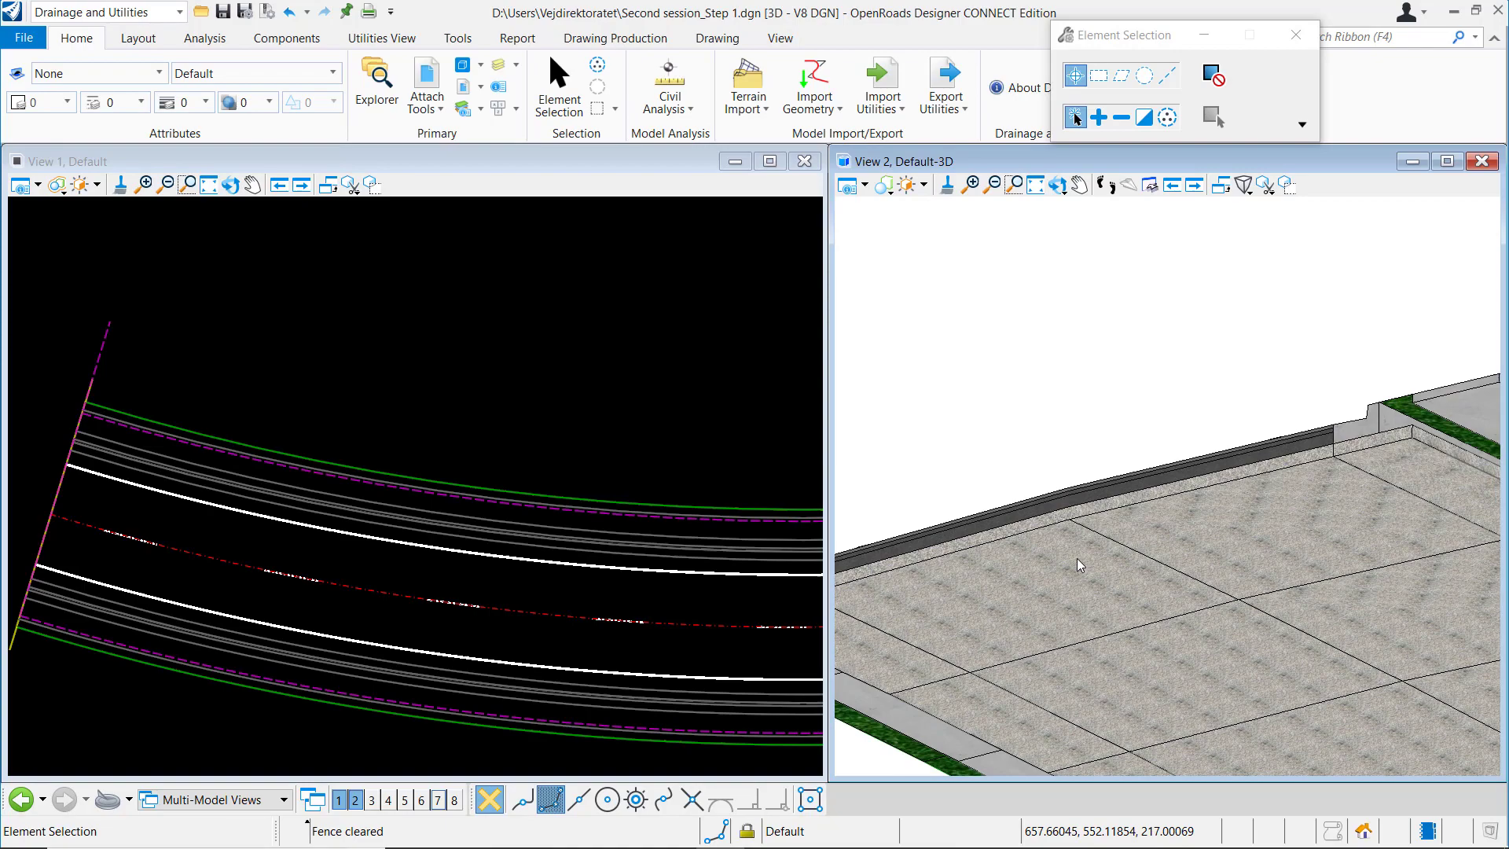
{"action": "left_click", "coordinate": [1116, 540]}
{"action": "scroll", "coordinate": [1077, 511], "scroll_direction": "up", "scroll_amount": 3}
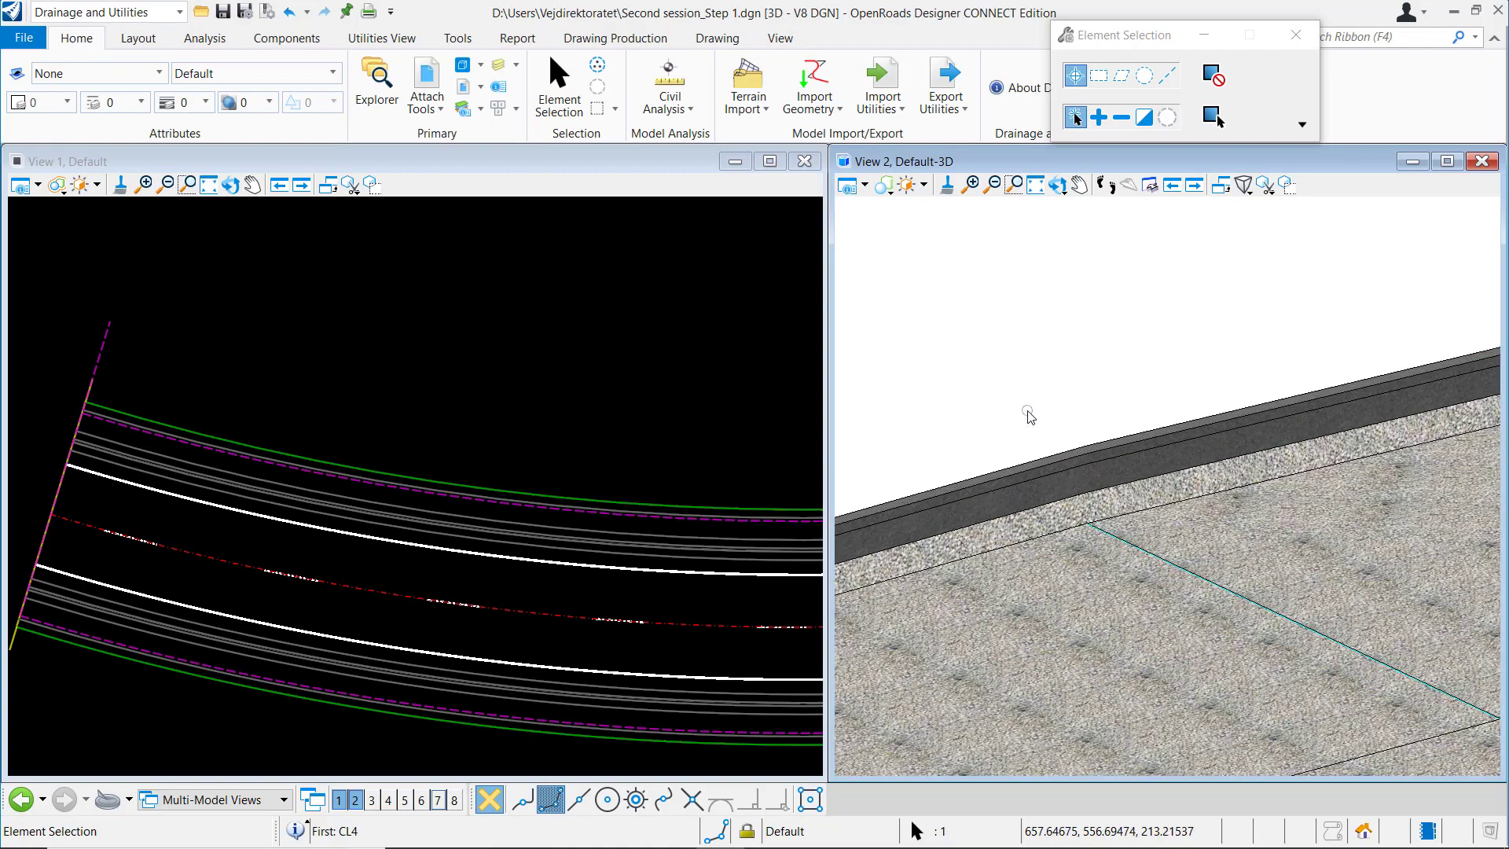
{"action": "scroll", "coordinate": [1087, 376], "scroll_direction": "down", "scroll_amount": 2}
{"action": "mouse_move", "coordinate": [1088, 376]}
{"action": "middle_mouse_down", "text": "shift"}
{"action": "mouse_move", "coordinate": [1064, 428]}
{"action": "mouse_move", "coordinate": [1068, 370]}
{"action": "middle_mouse_up", "text": "shift"}
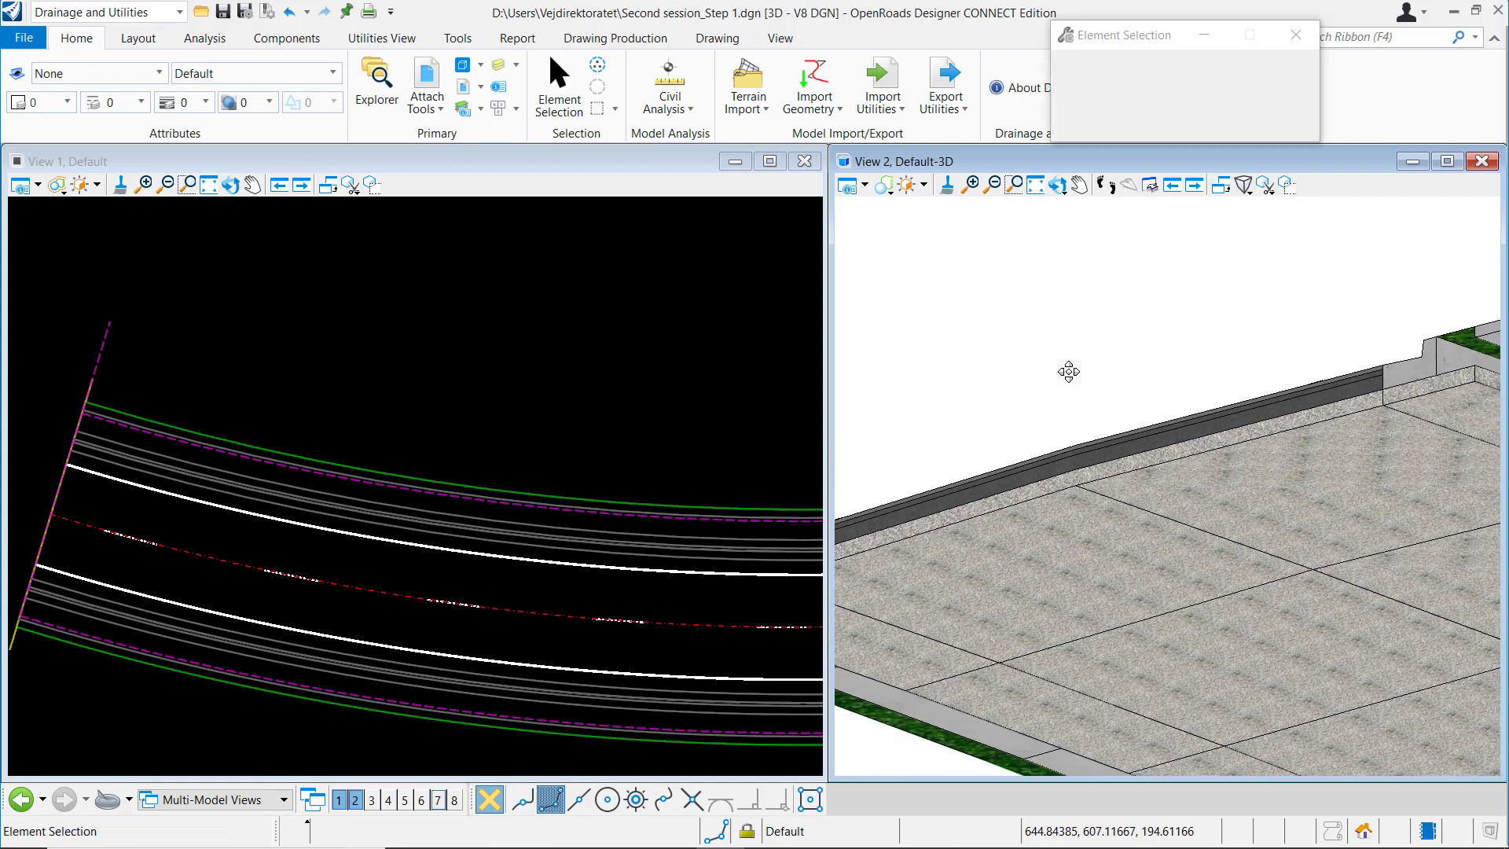
{"action": "left_click", "coordinate": [670, 402]}
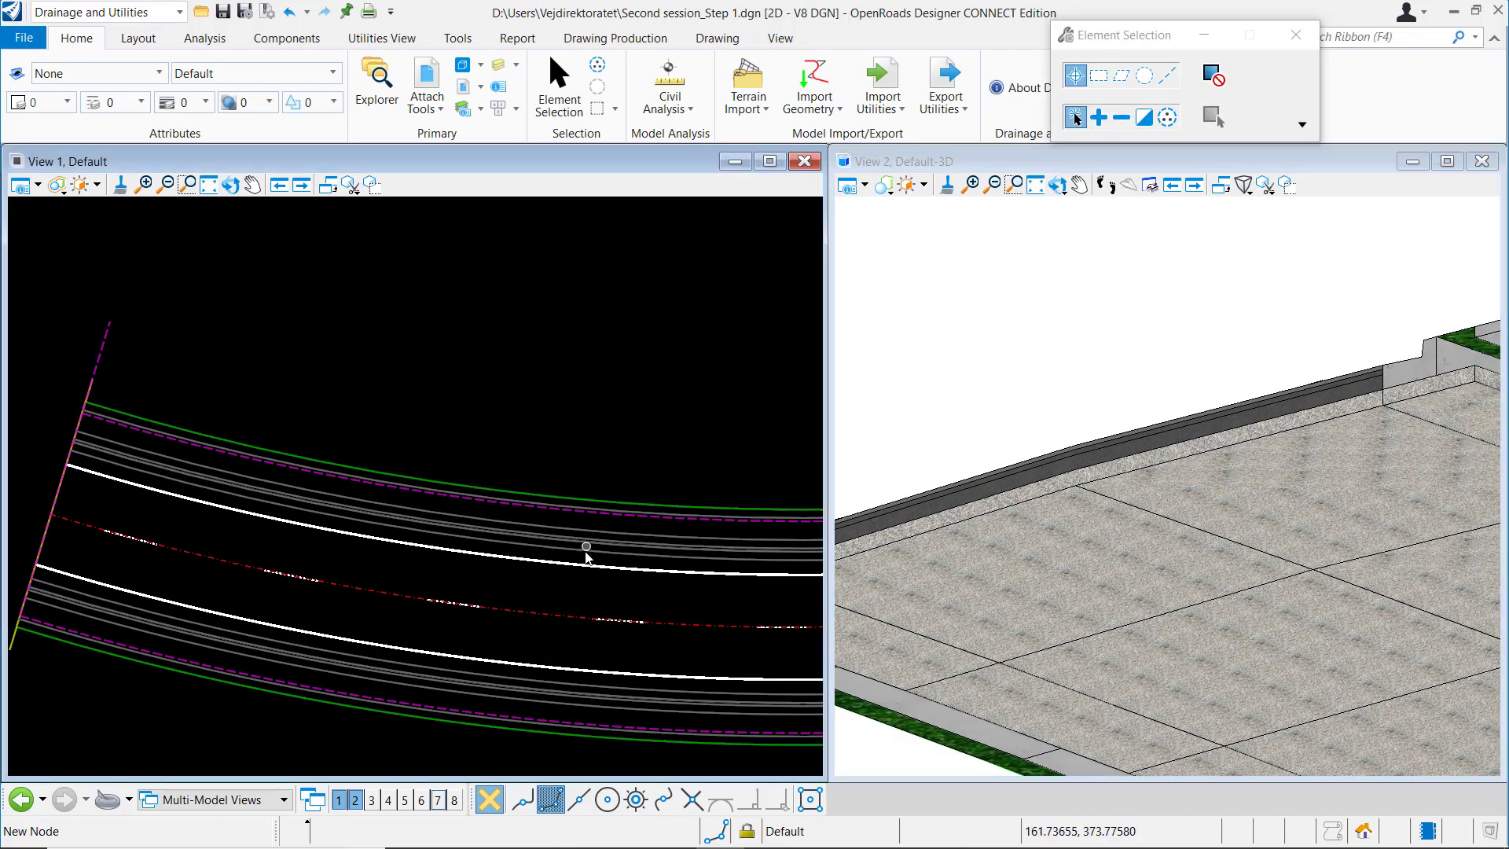
- Open the profile model of the road centreline alignment in View 8 and enlarge that view
{"action": "left_click", "coordinate": [537, 613]}
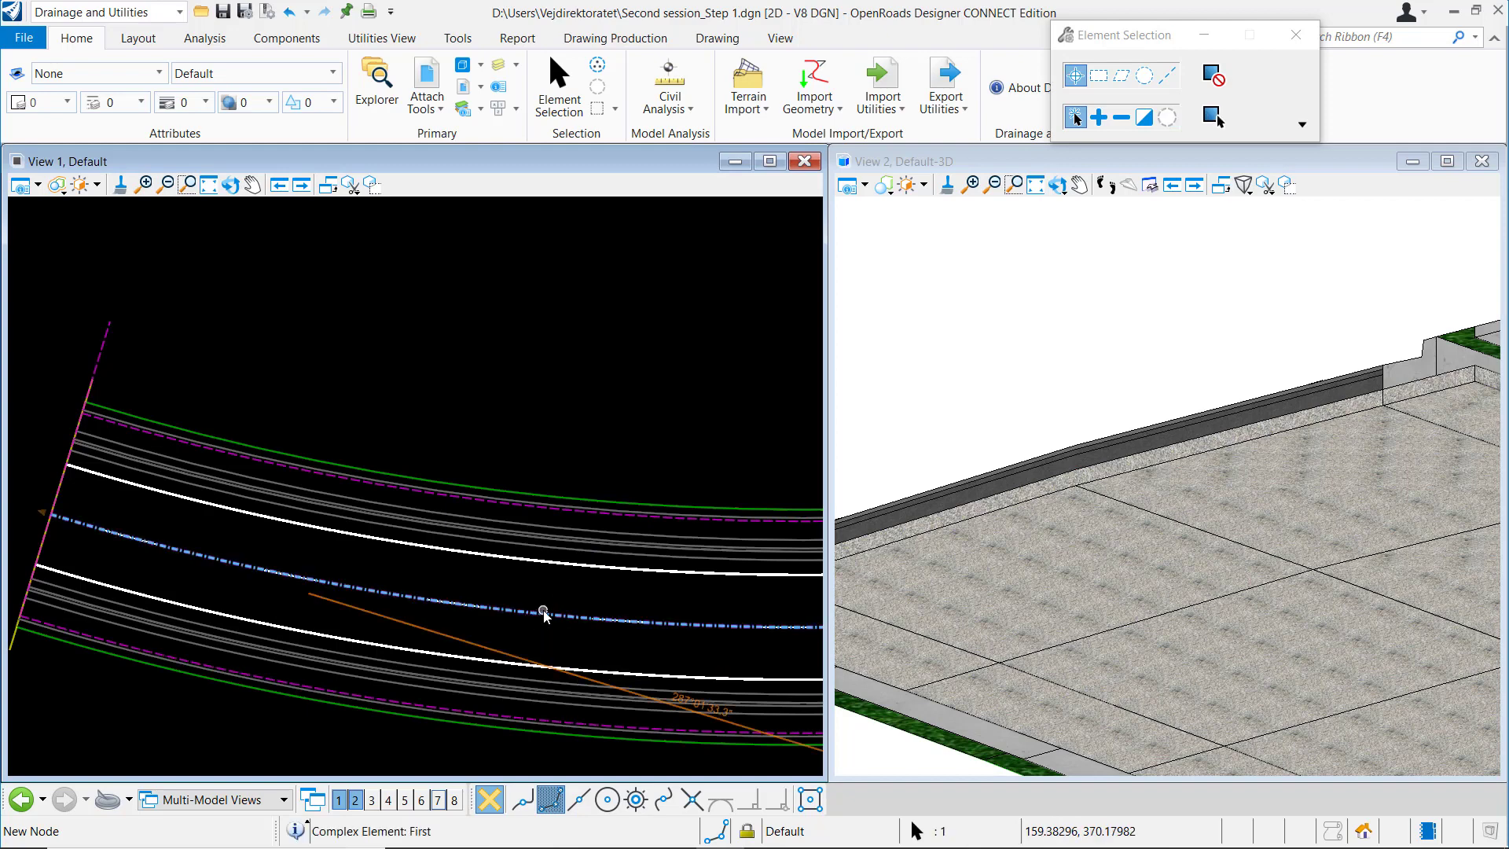
{"action": "mouse_move", "coordinate": [546, 615]}
{"action": "left_click", "coordinate": [608, 609]}
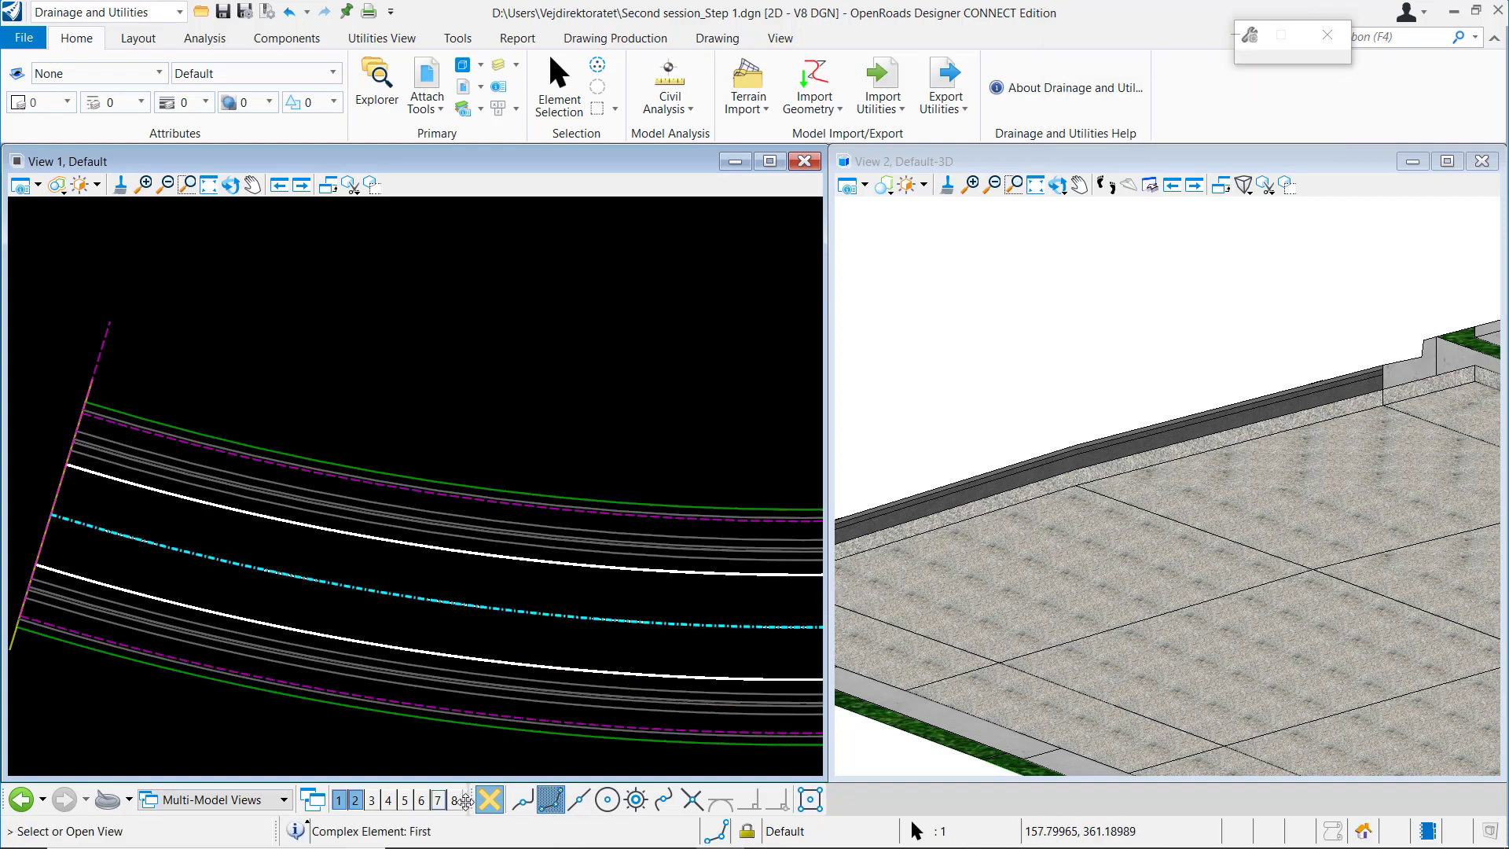
{"action": "left_click", "coordinate": [458, 800]}
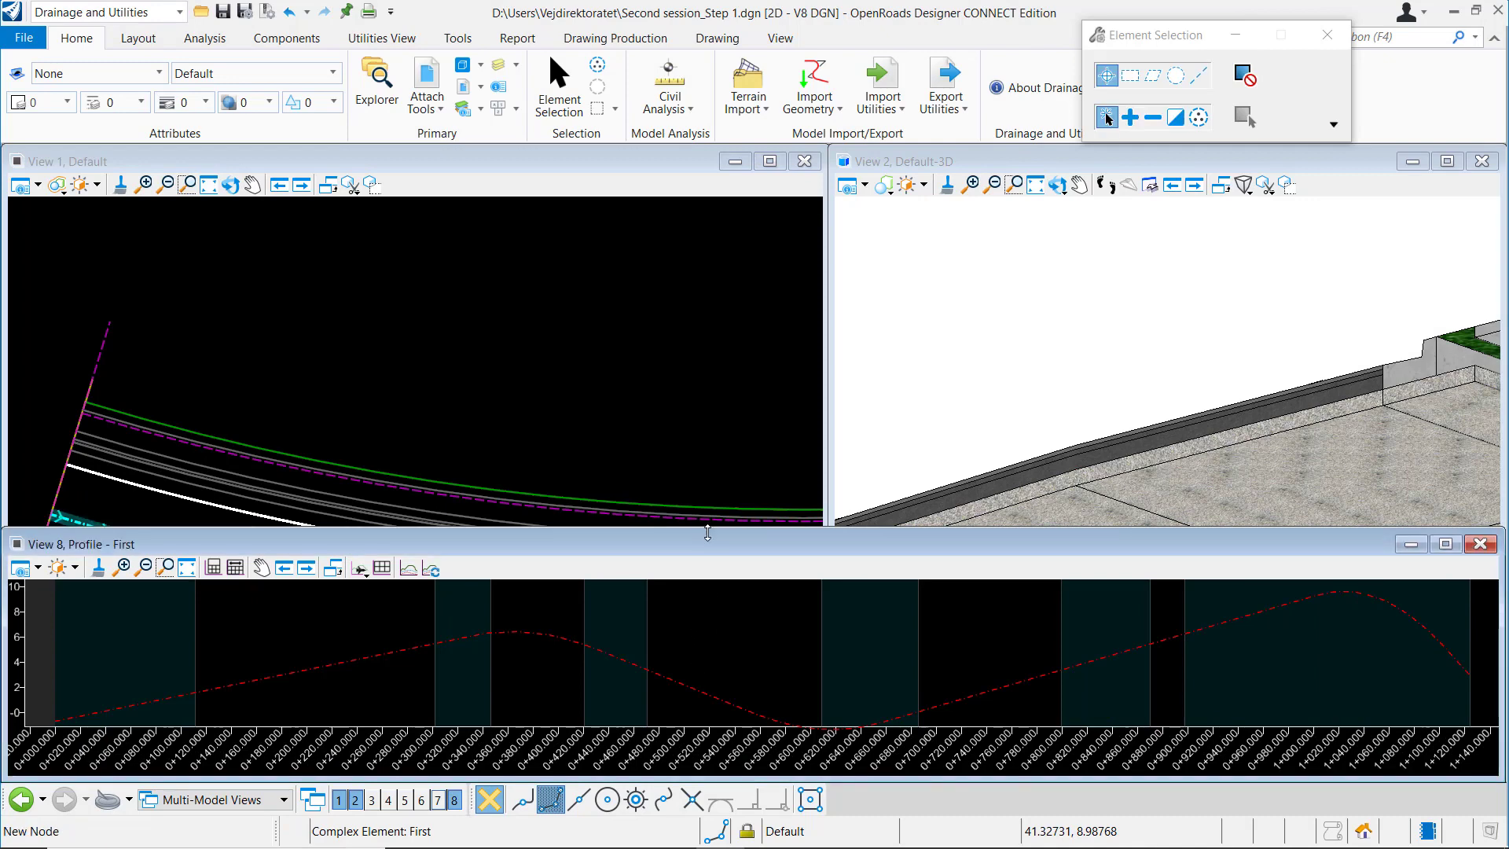
{"action": "left_click_drag", "start_coordinate": [707, 533], "coordinate": [741, 354]}
{"action": "scroll", "coordinate": [738, 540], "scroll_direction": "down", "scroll_amount": 3}
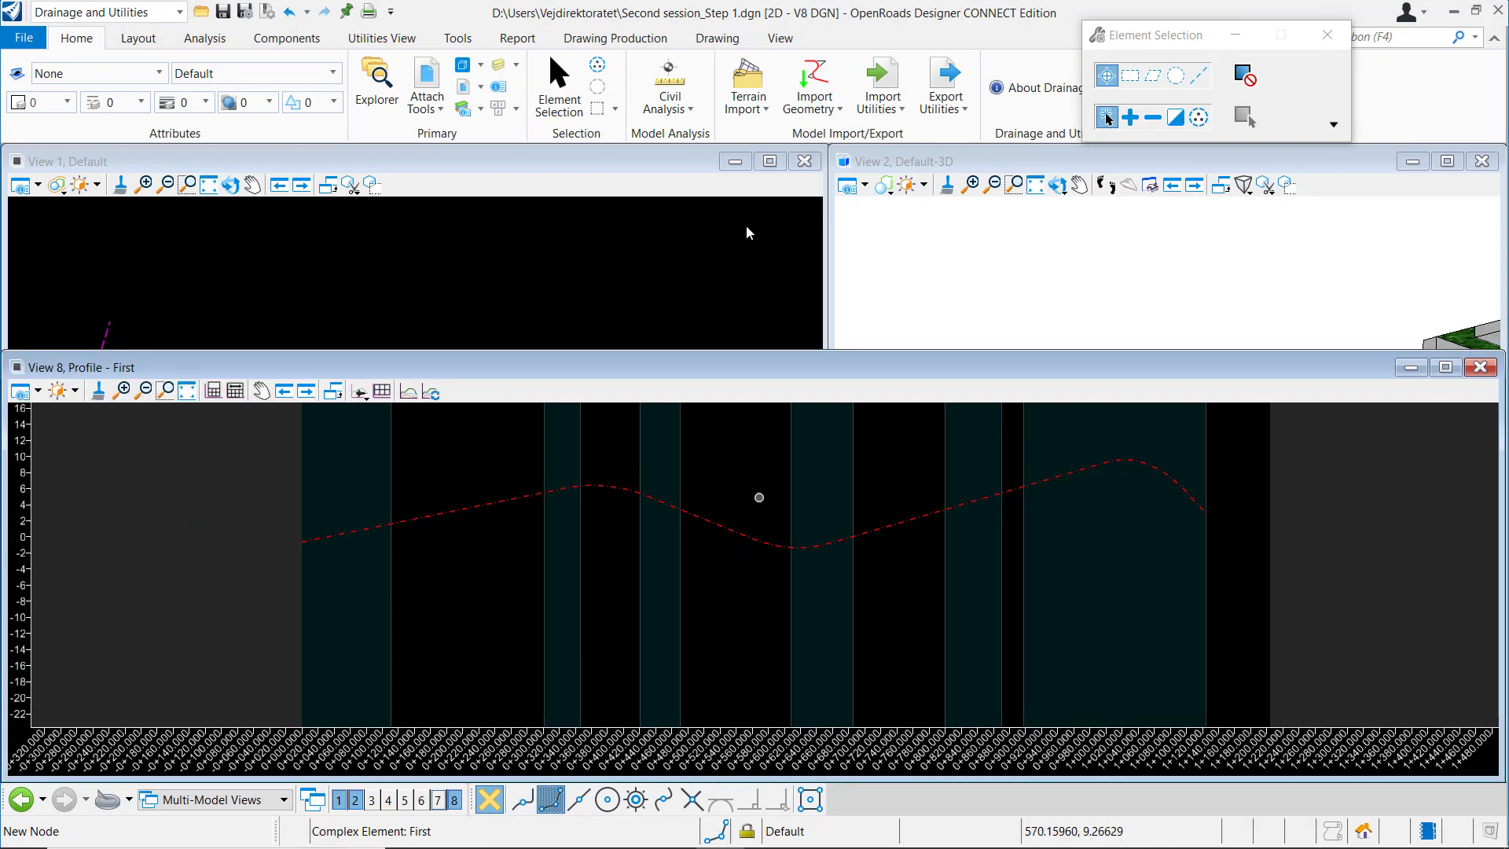
- Switch to the OpenRoads Modeling workflow and set up Project Profile To Element with the Control DNC feature definition
{"action": "left_click", "coordinate": [133, 13]}
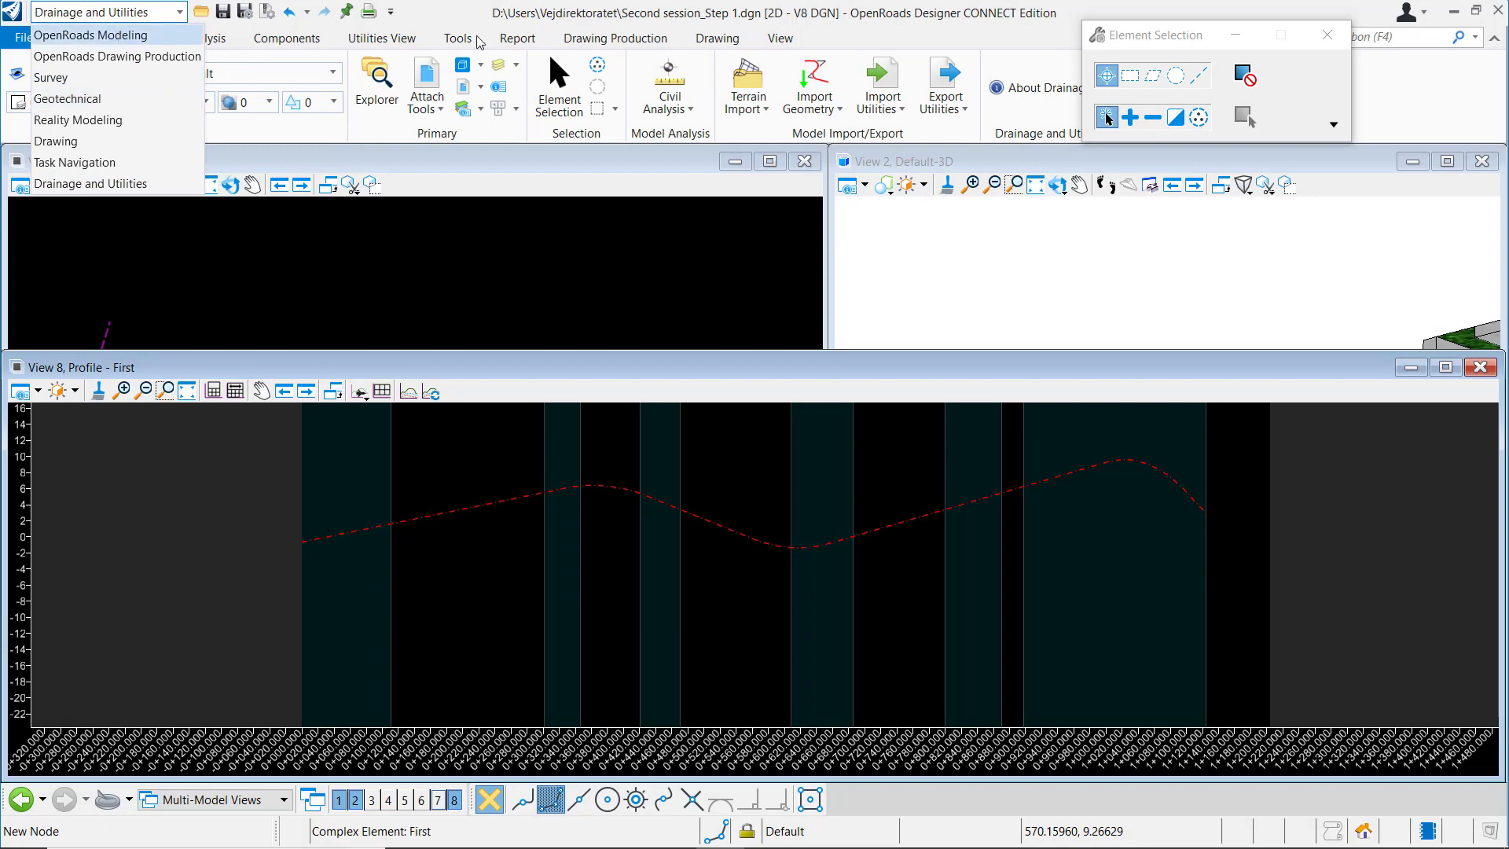
{"action": "left_click", "coordinate": [158, 35]}
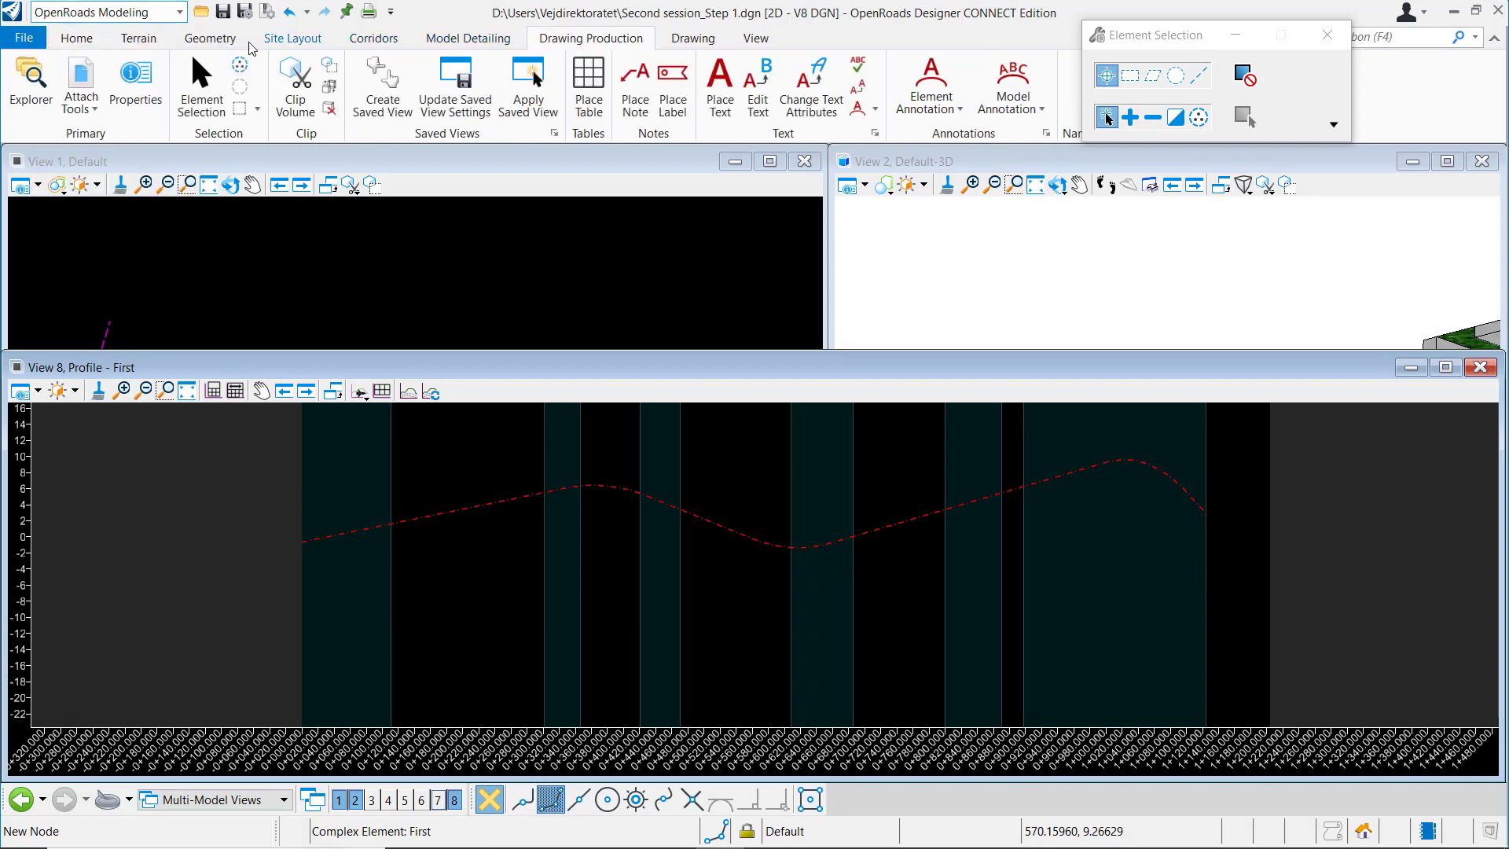
{"action": "left_click", "coordinate": [1116, 112]}
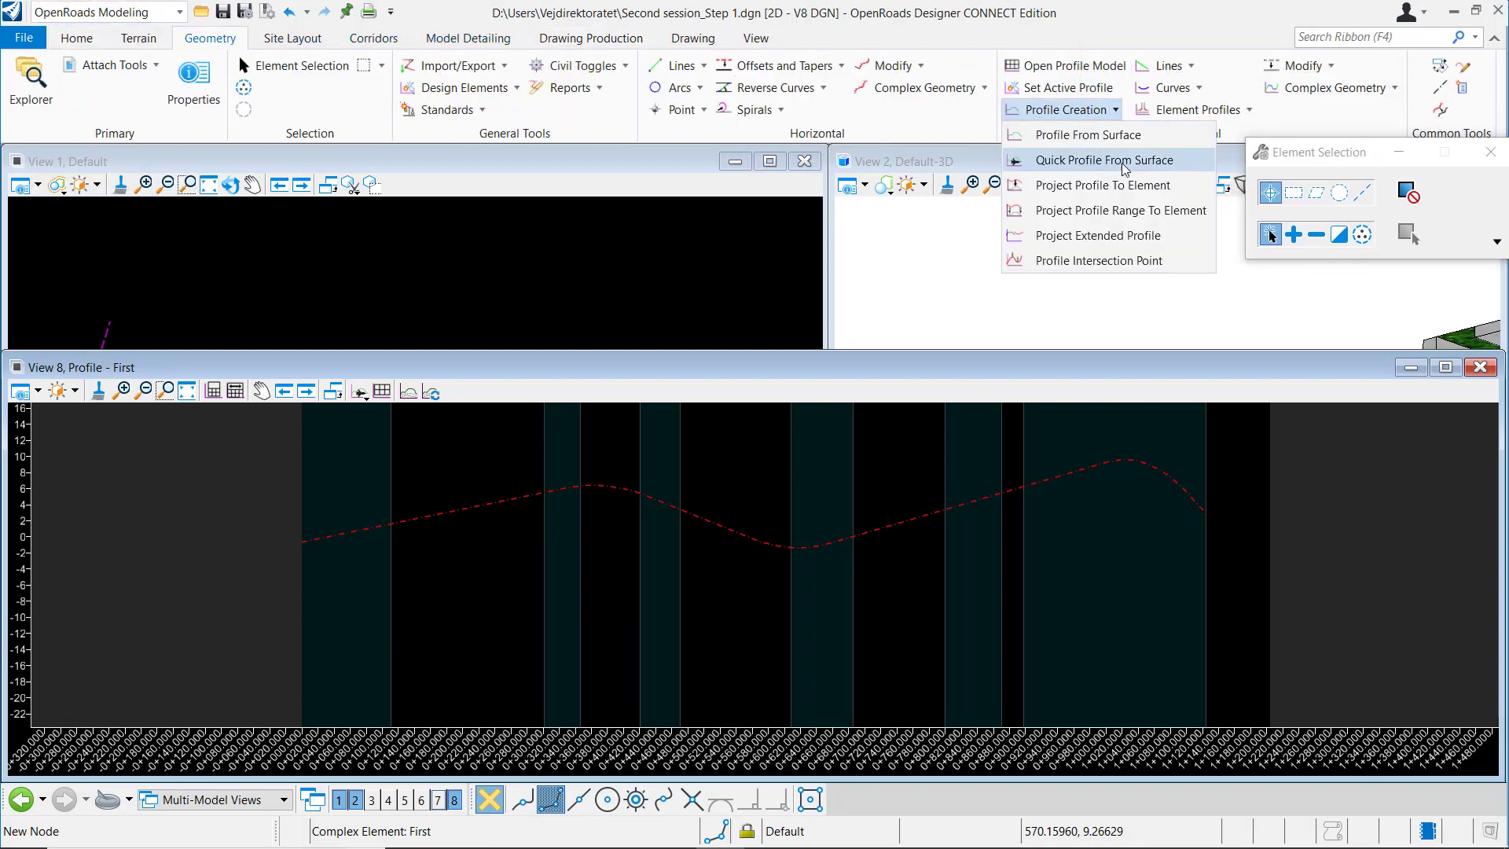
{"action": "left_click", "coordinate": [1108, 185]}
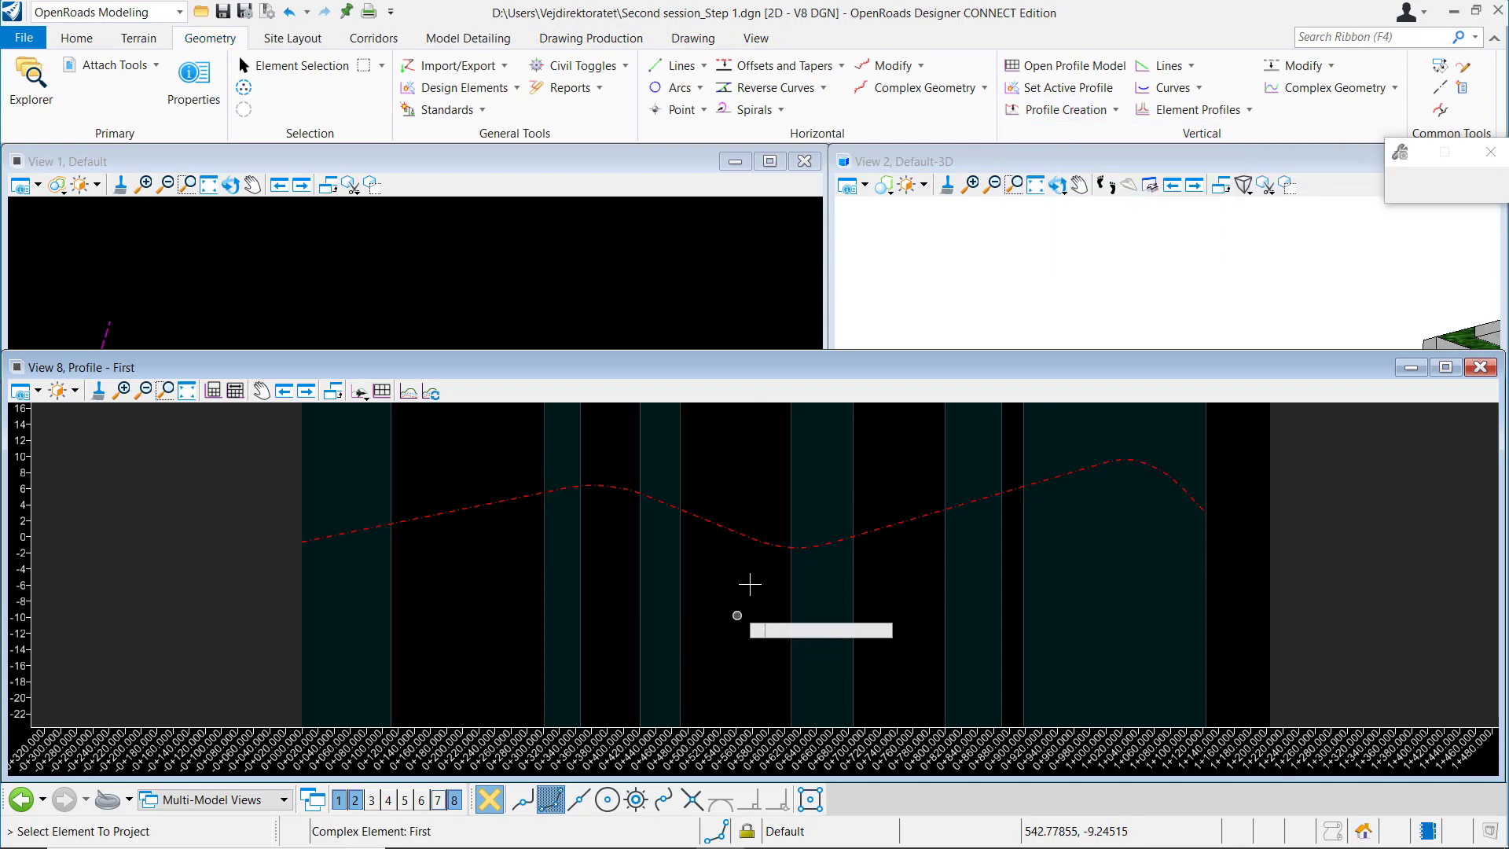
{"action": "left_click_drag", "start_coordinate": [925, 369], "coordinate": [877, 599]}
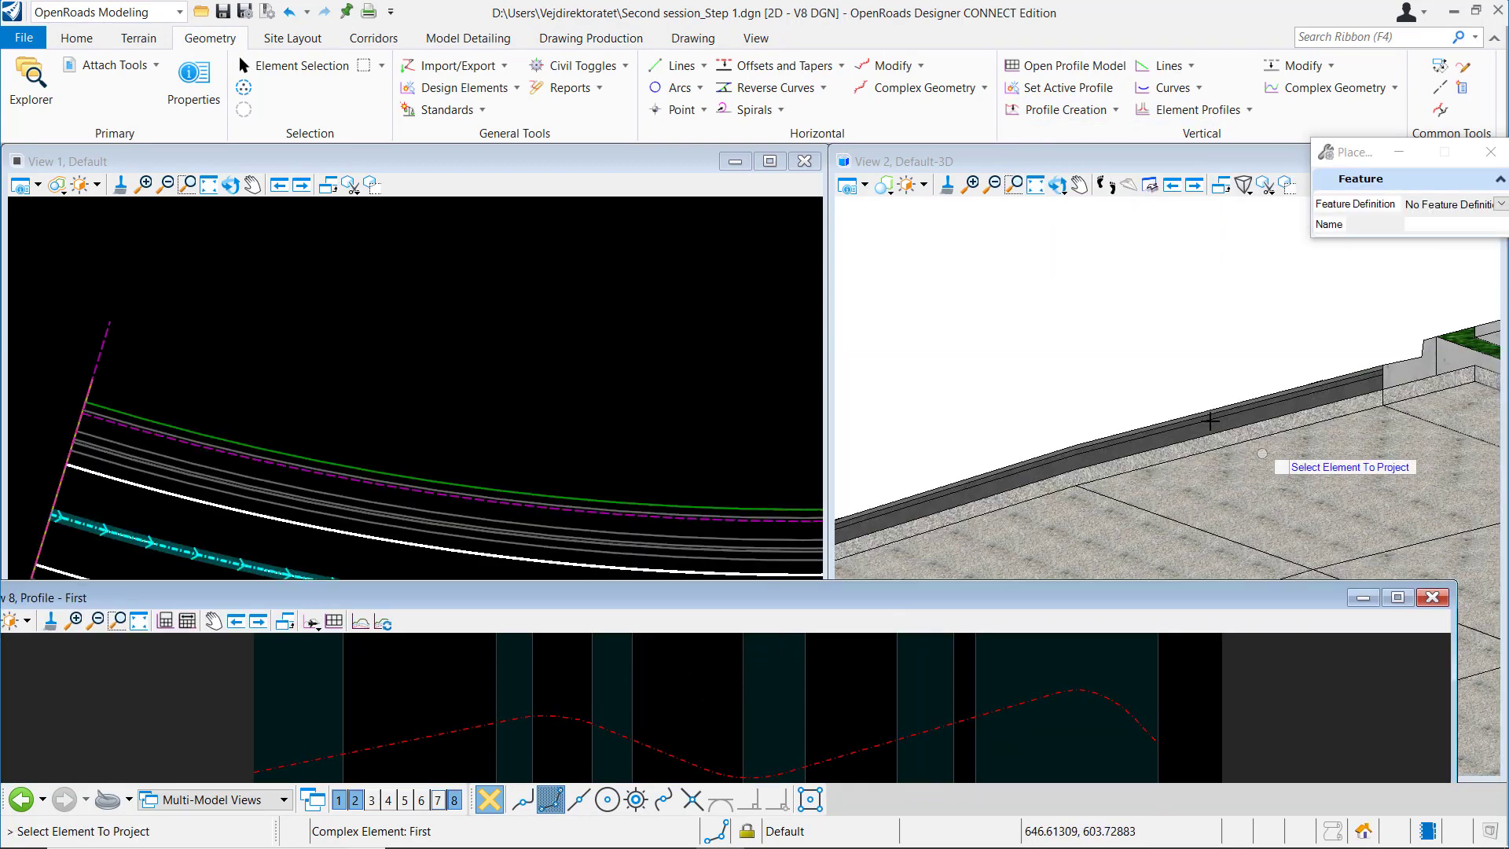
{"action": "left_click_drag", "start_coordinate": [1351, 159], "coordinate": [1116, 166]}
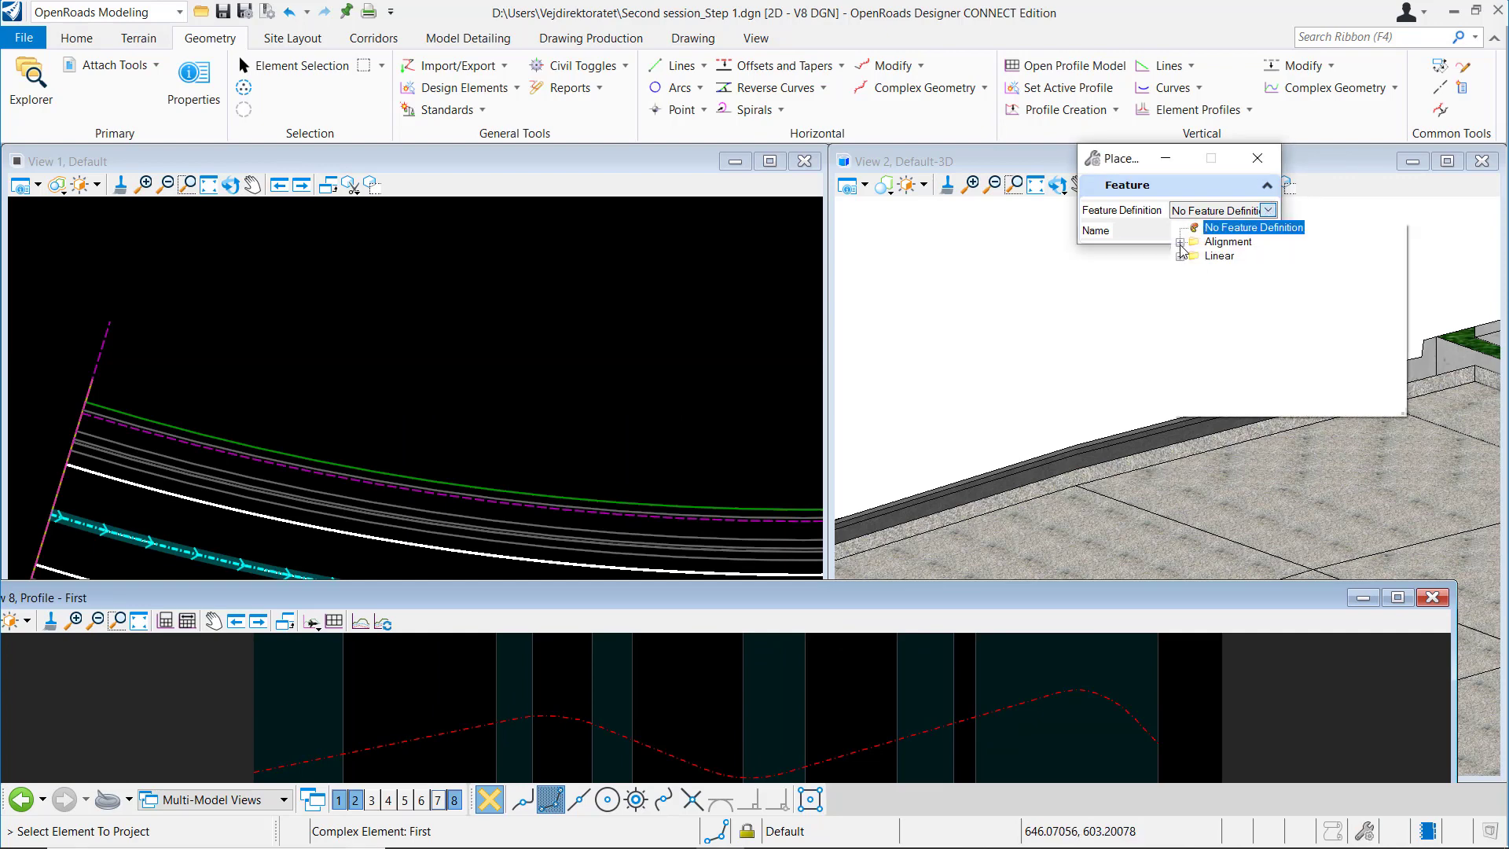
{"action": "left_click", "coordinate": [1180, 256]}
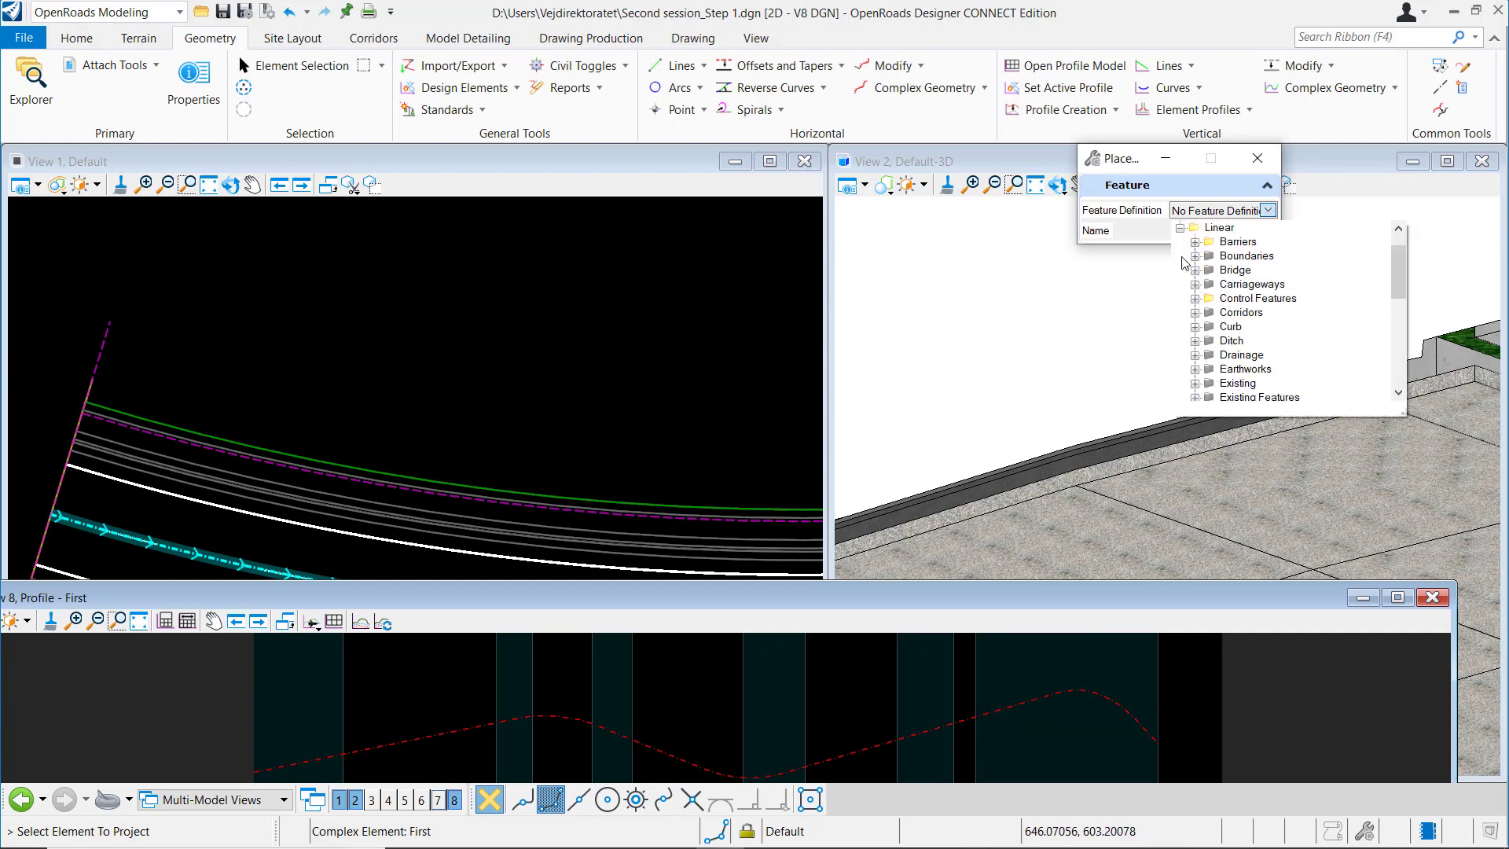
{"action": "left_click", "coordinate": [1195, 299]}
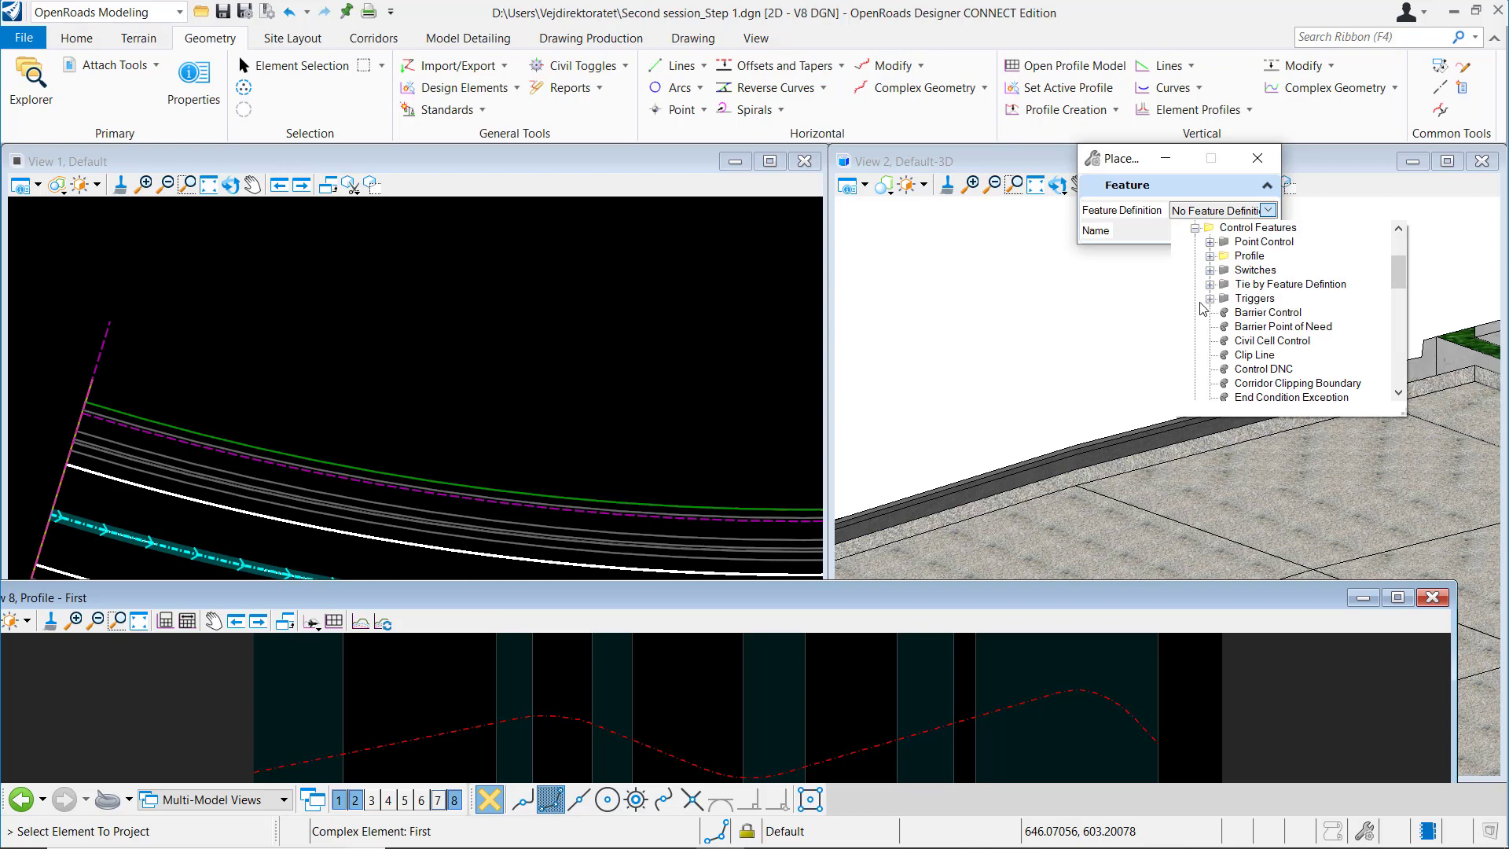
{"action": "left_click", "coordinate": [1263, 368]}
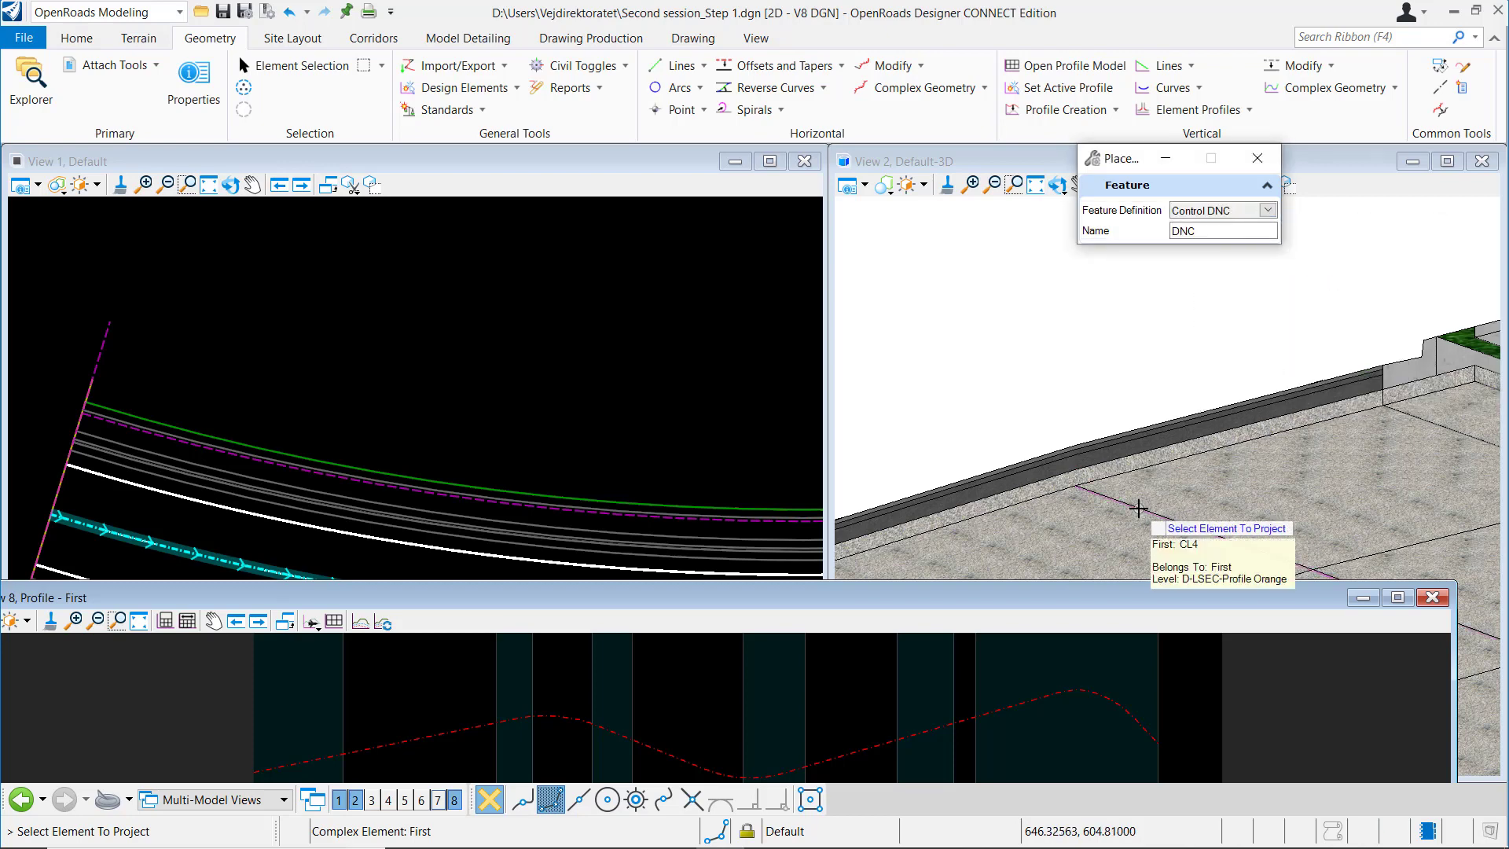
- Project the CL4 line of the 3D corridor model onto the centreline alignment in plan
{"action": "left_click", "coordinate": [1128, 509]}
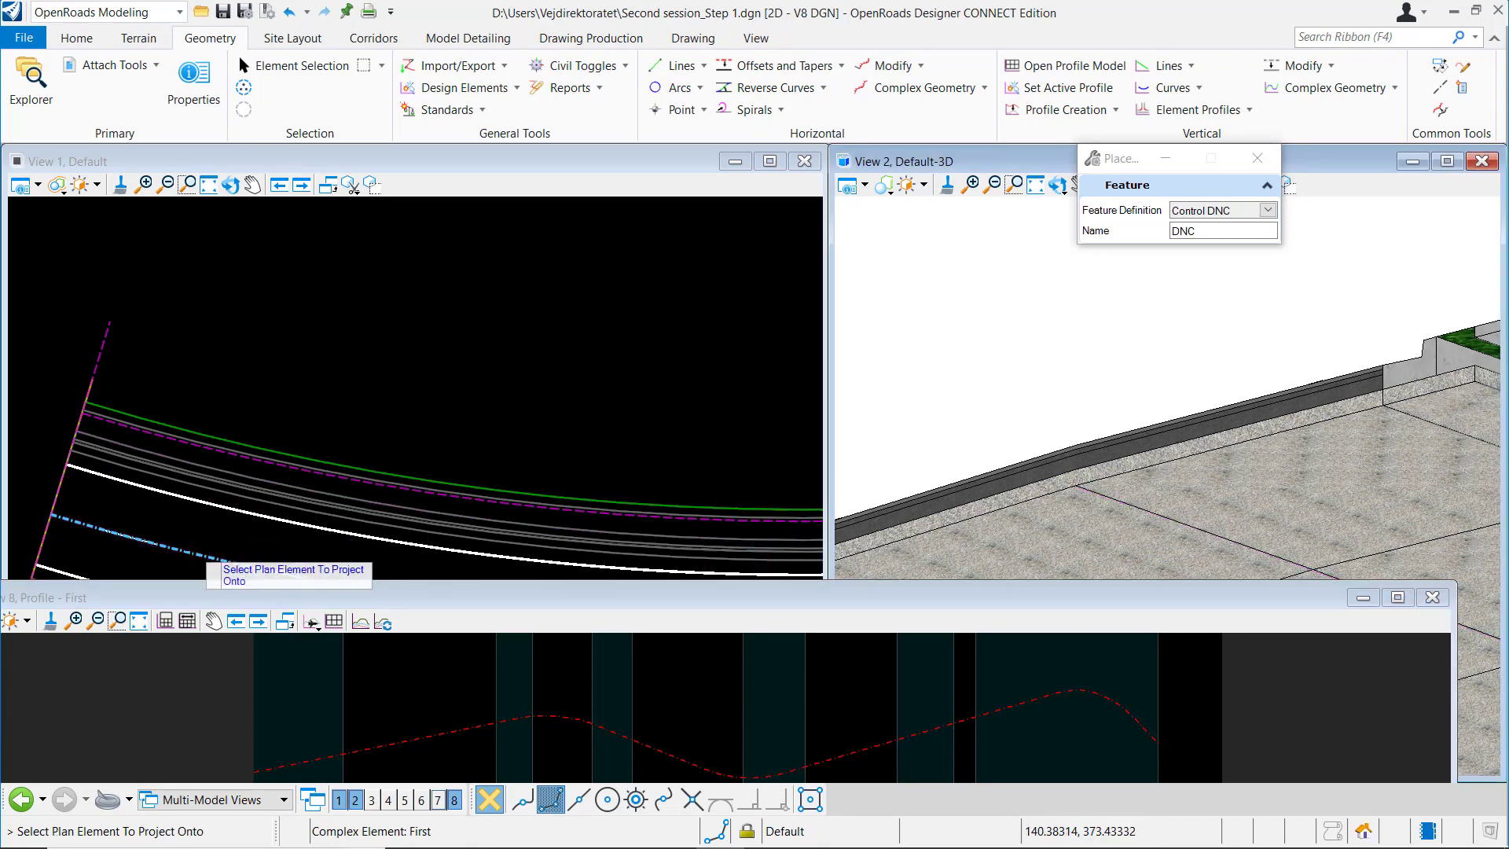
{"action": "left_click", "coordinate": [196, 552]}
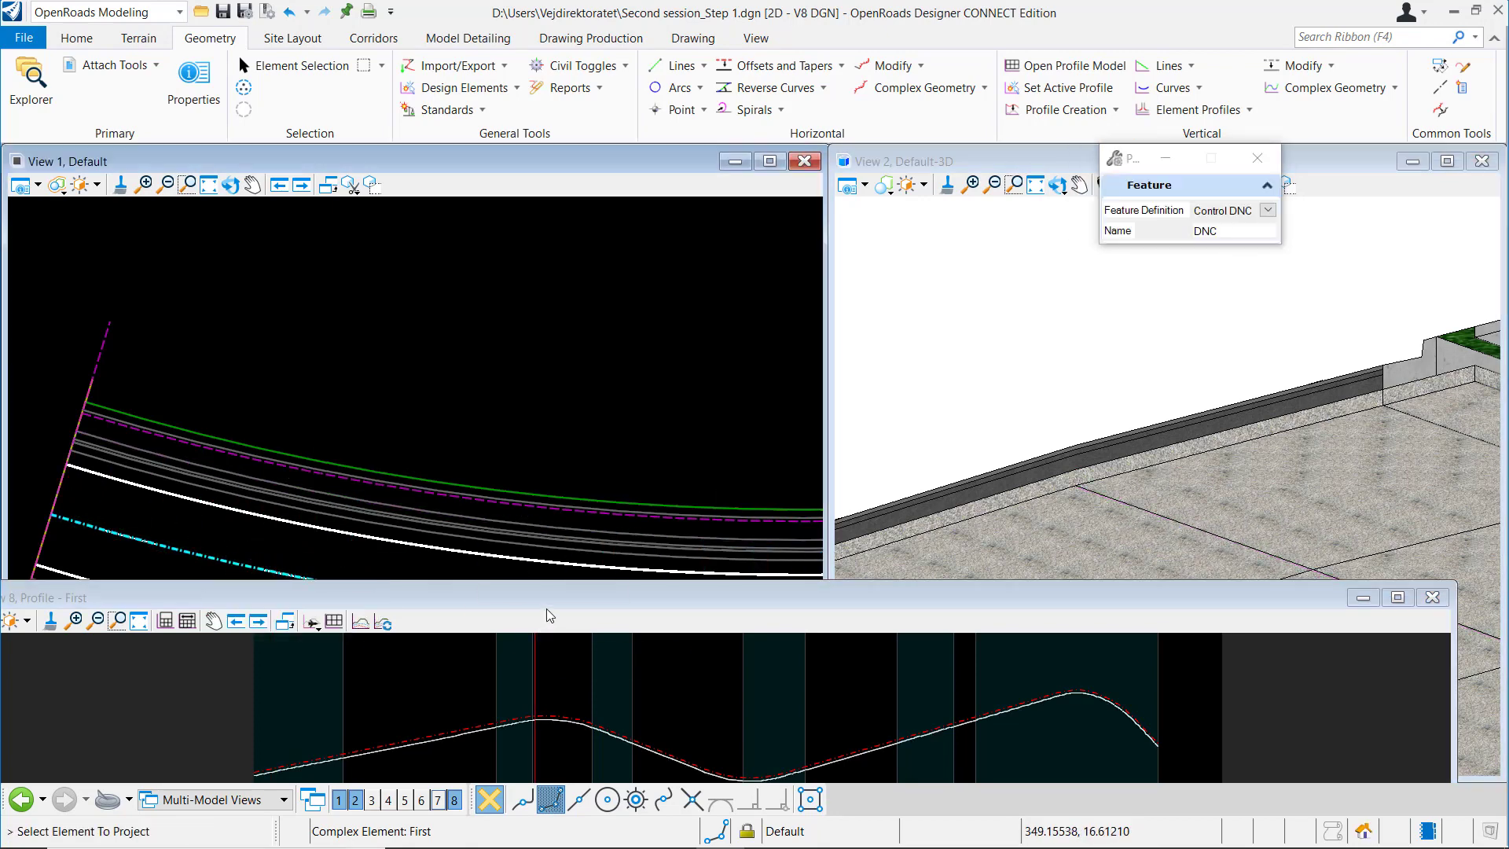
{"action": "left_click_drag", "start_coordinate": [555, 582], "coordinate": [591, 360]}
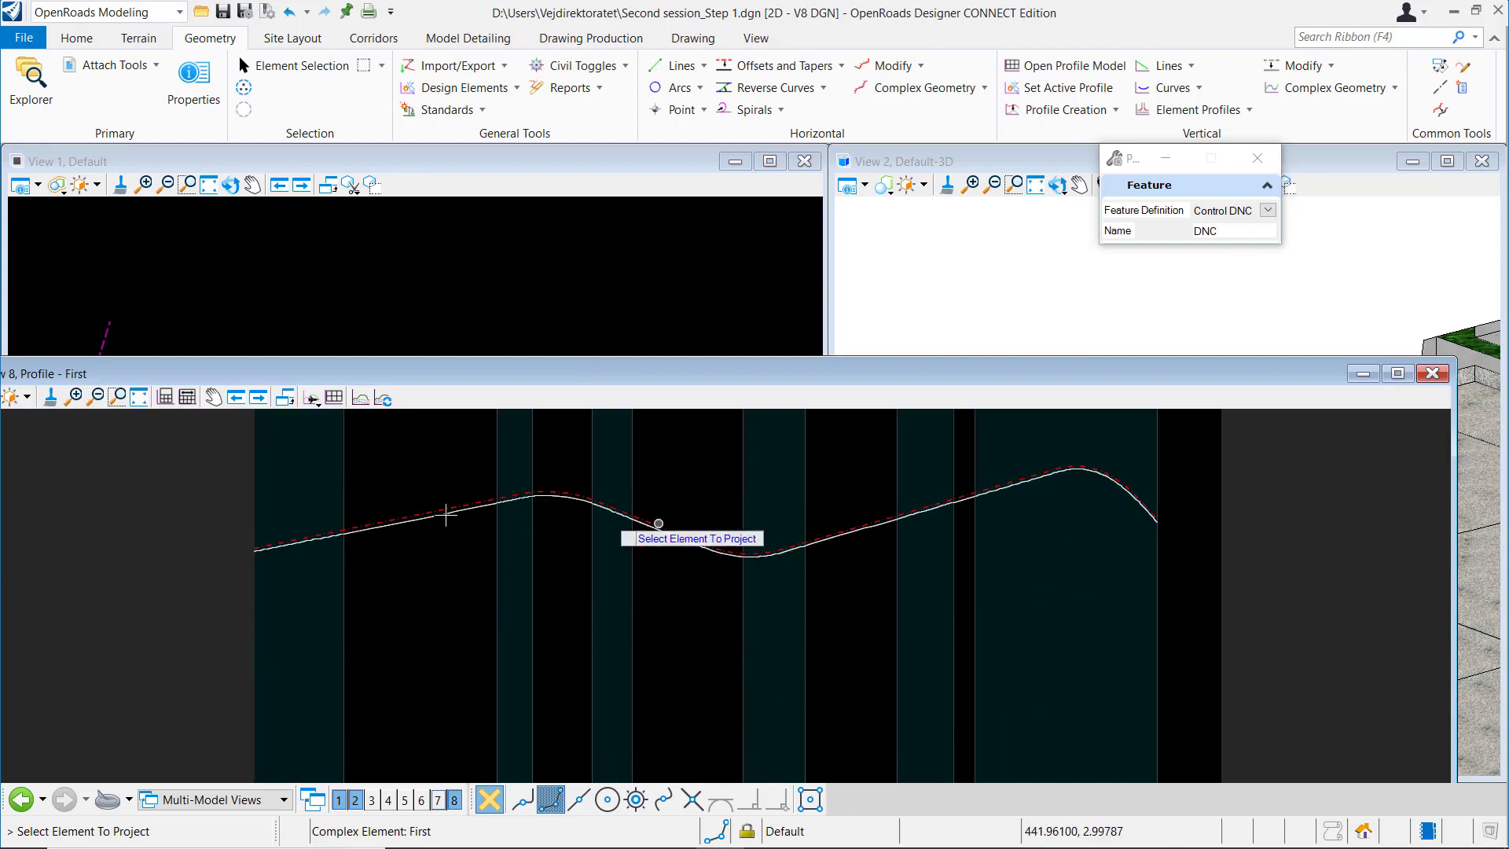
{"action": "key", "text": "Escape"}
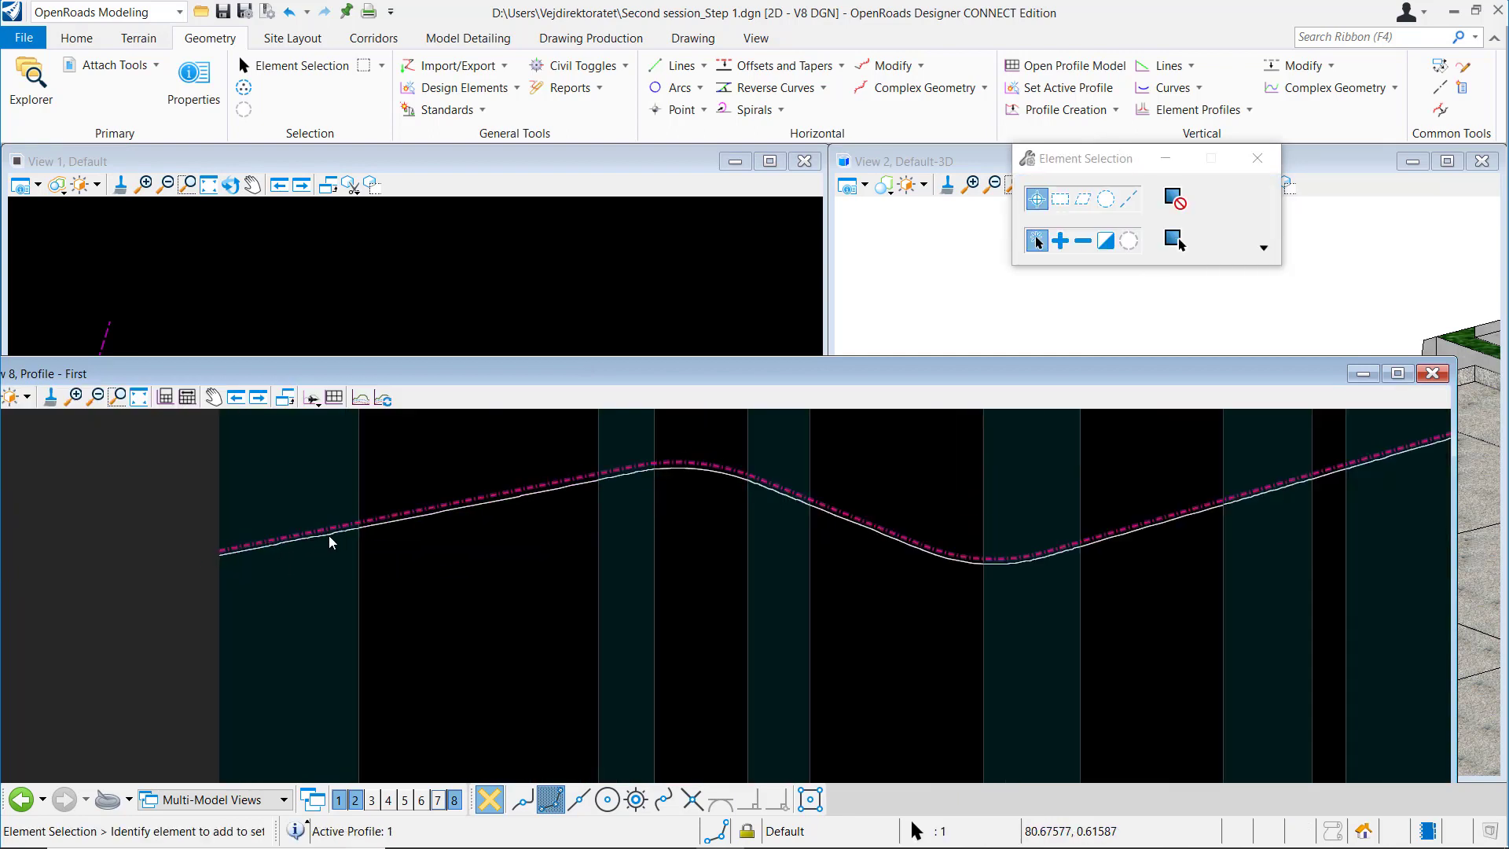
- Rename the projected profile's feature to CL4
{"action": "left_click", "coordinate": [338, 534]}
{"action": "left_click", "coordinate": [344, 535]}
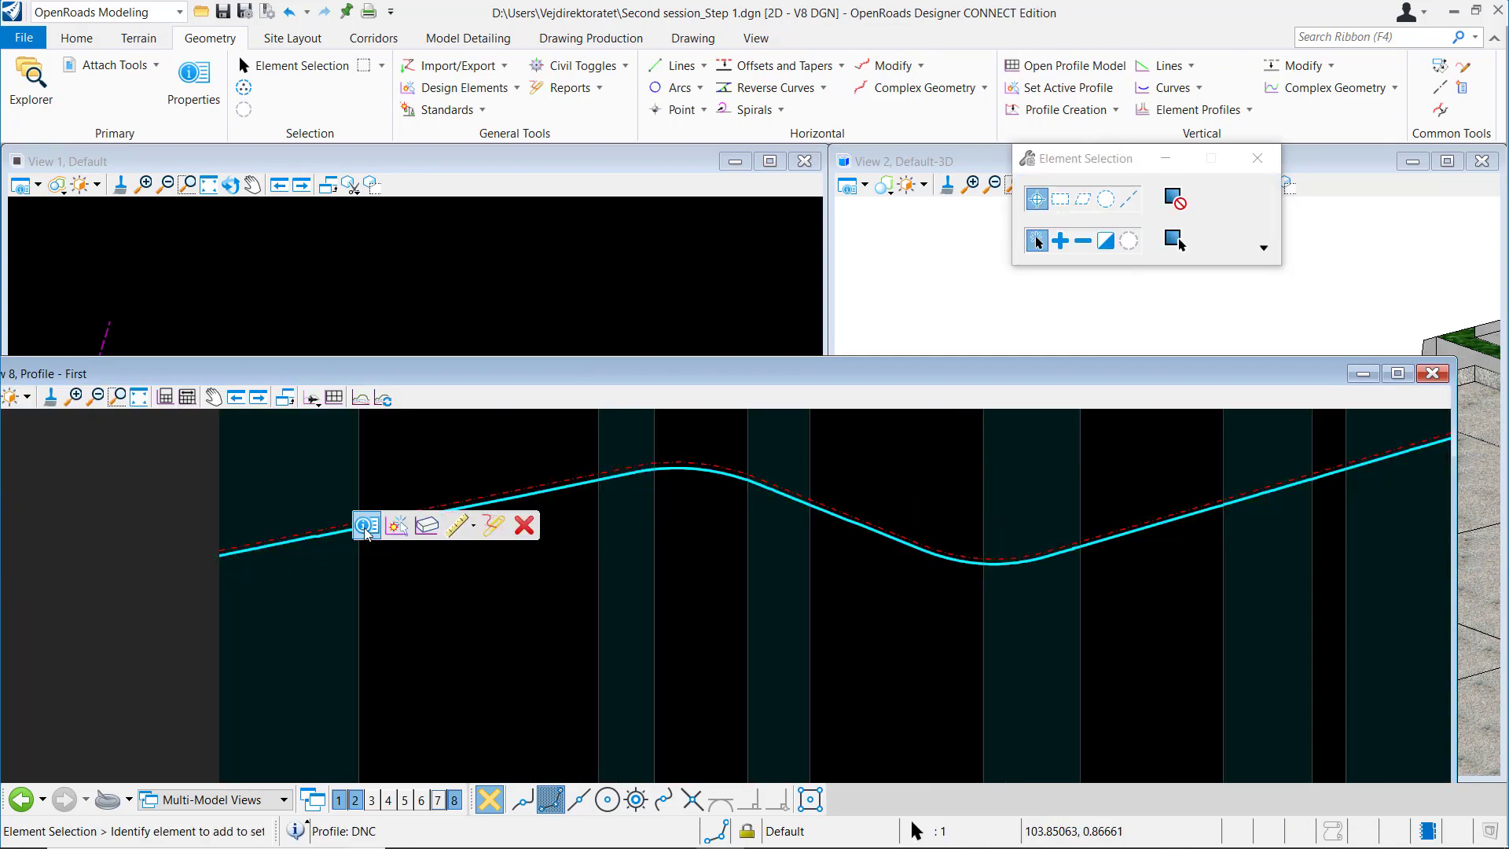
{"action": "mouse_move", "coordinate": [371, 534]}
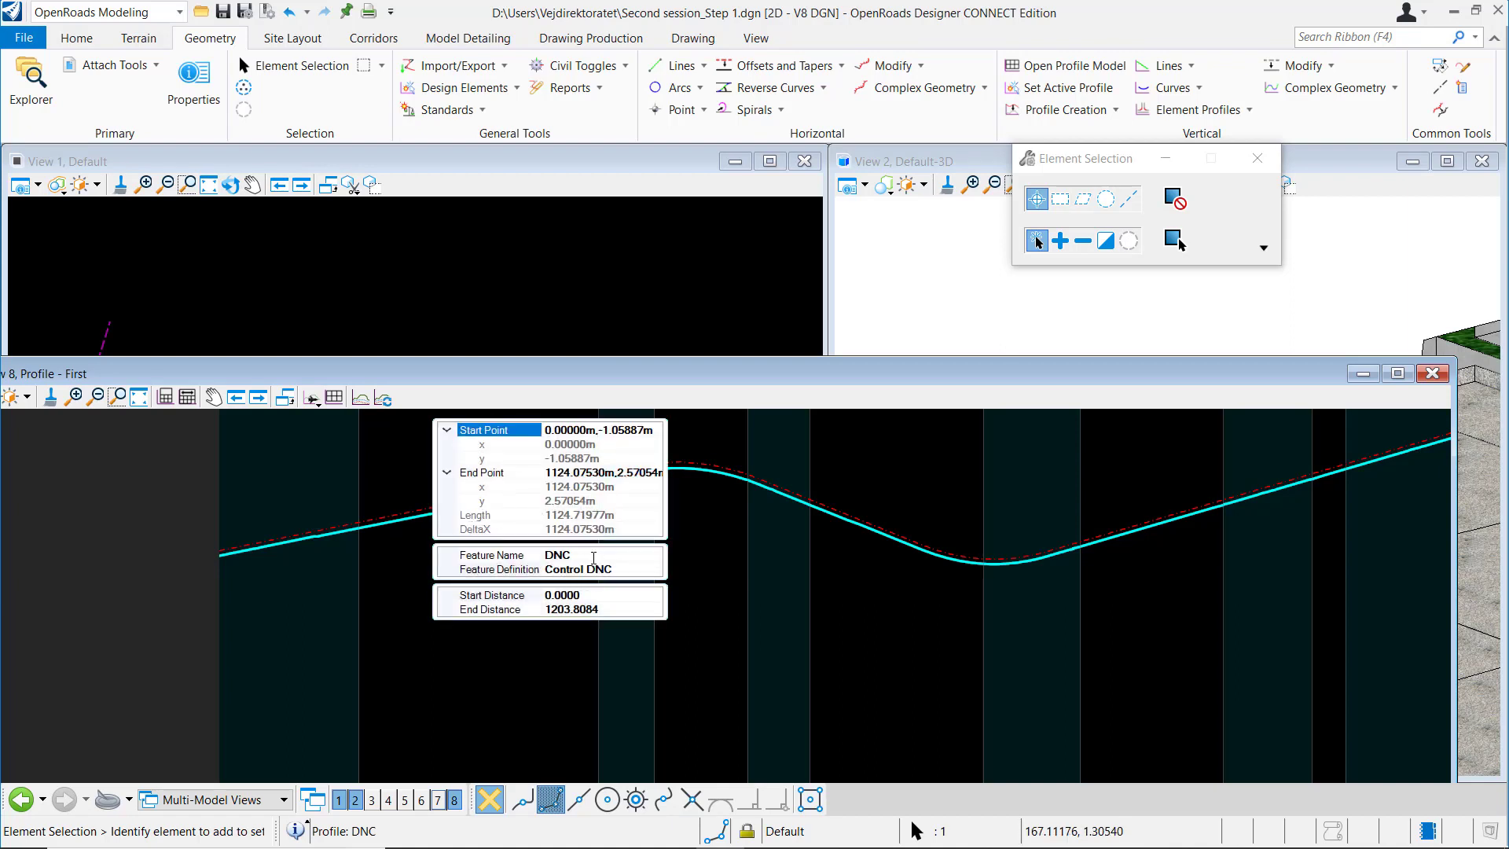
{"action": "left_click", "coordinate": [459, 557]}
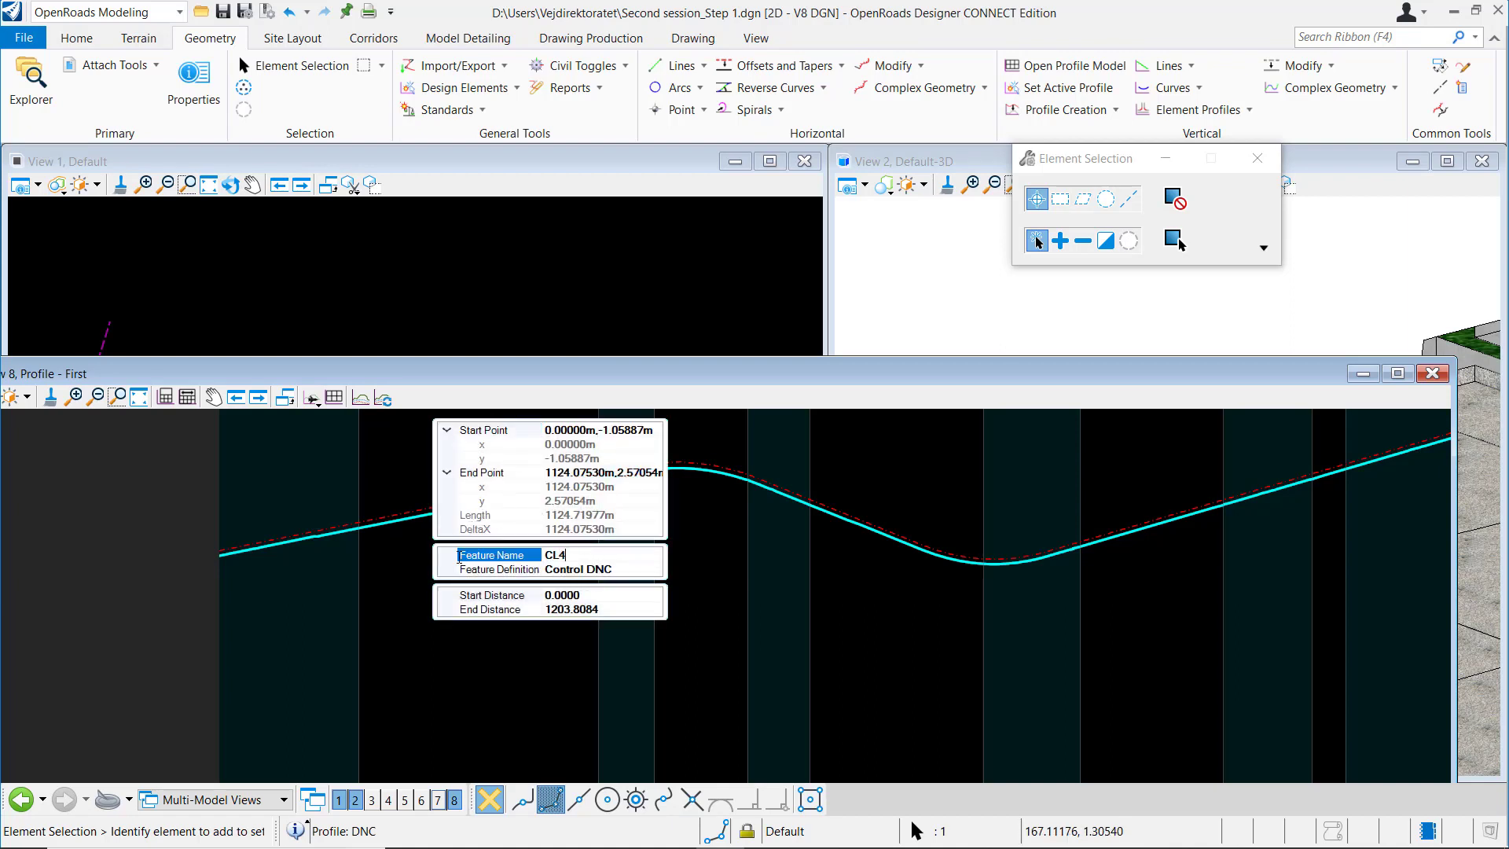
{"action": "key", "text": "Return"}
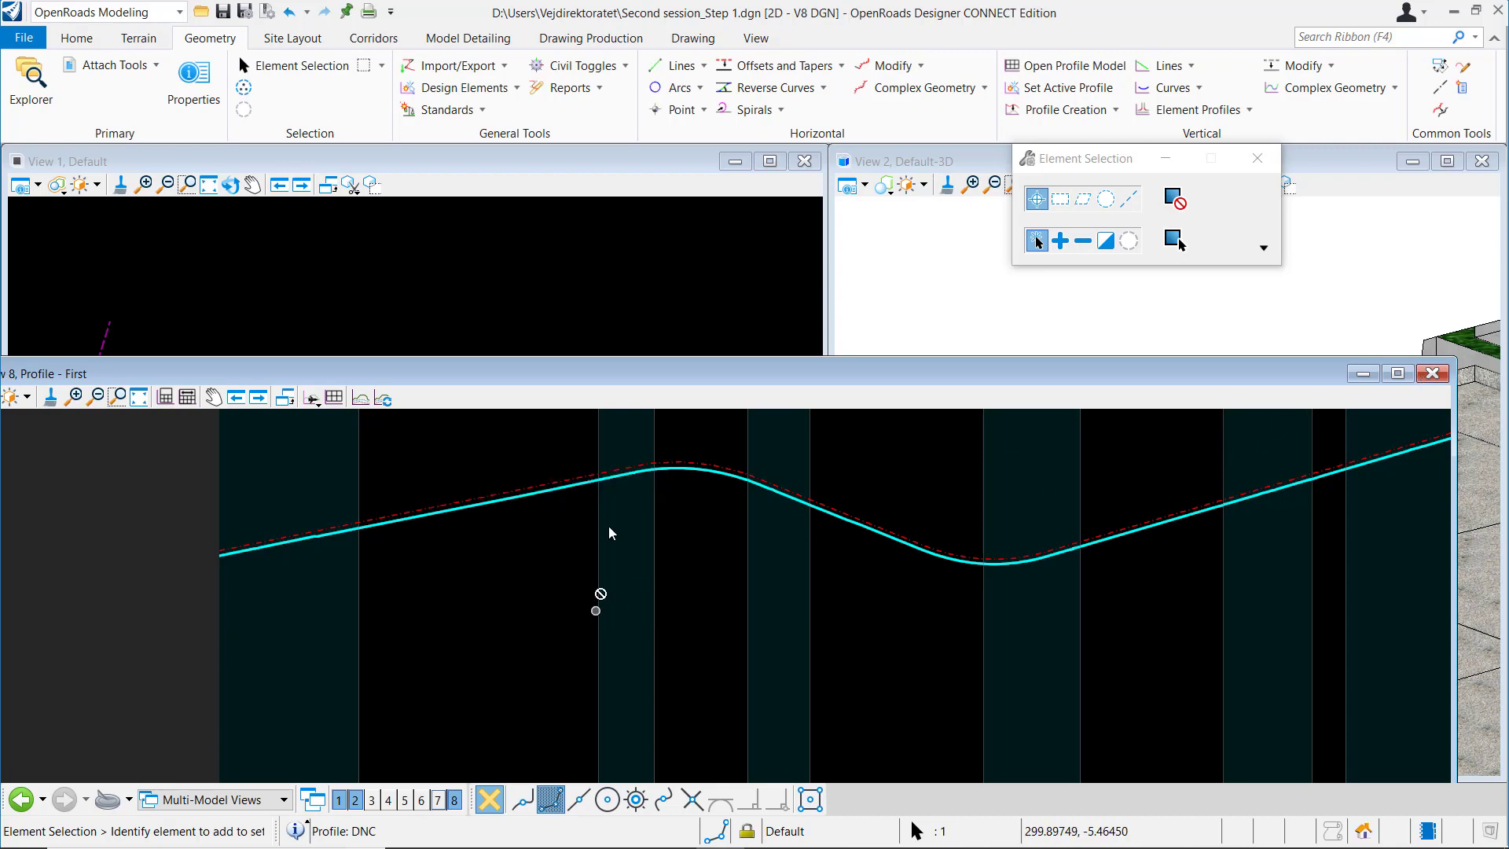
- Maximize the profile view and set up a Civil Profile named boundary with the A1_PROFILE drawing seed
{"action": "double_click", "coordinate": [613, 373]}
{"action": "scroll", "coordinate": [603, 560], "scroll_direction": "down", "scroll_amount": 2}
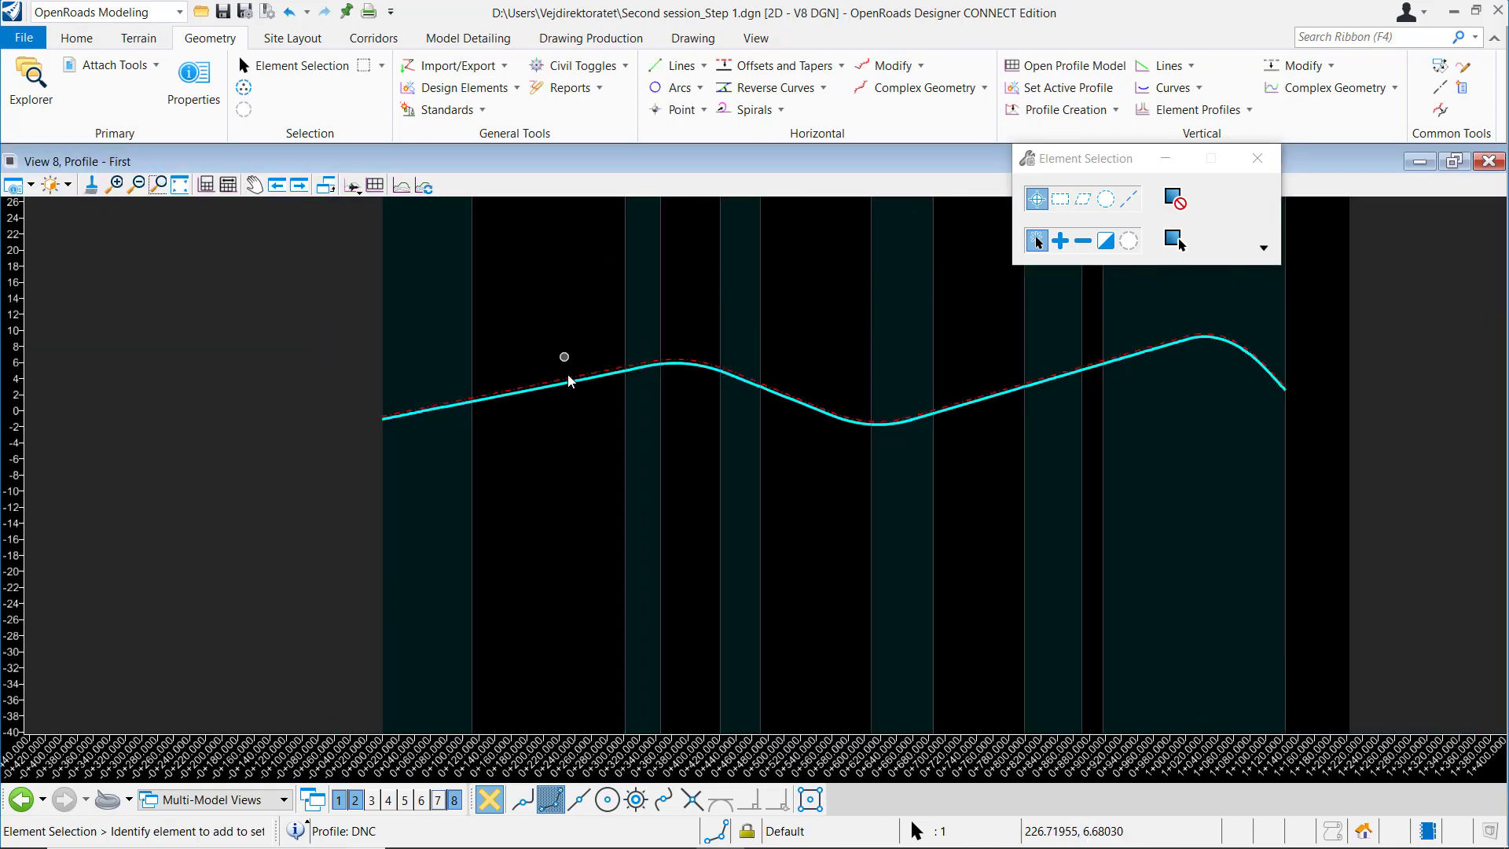
{"action": "left_click", "coordinate": [601, 37]}
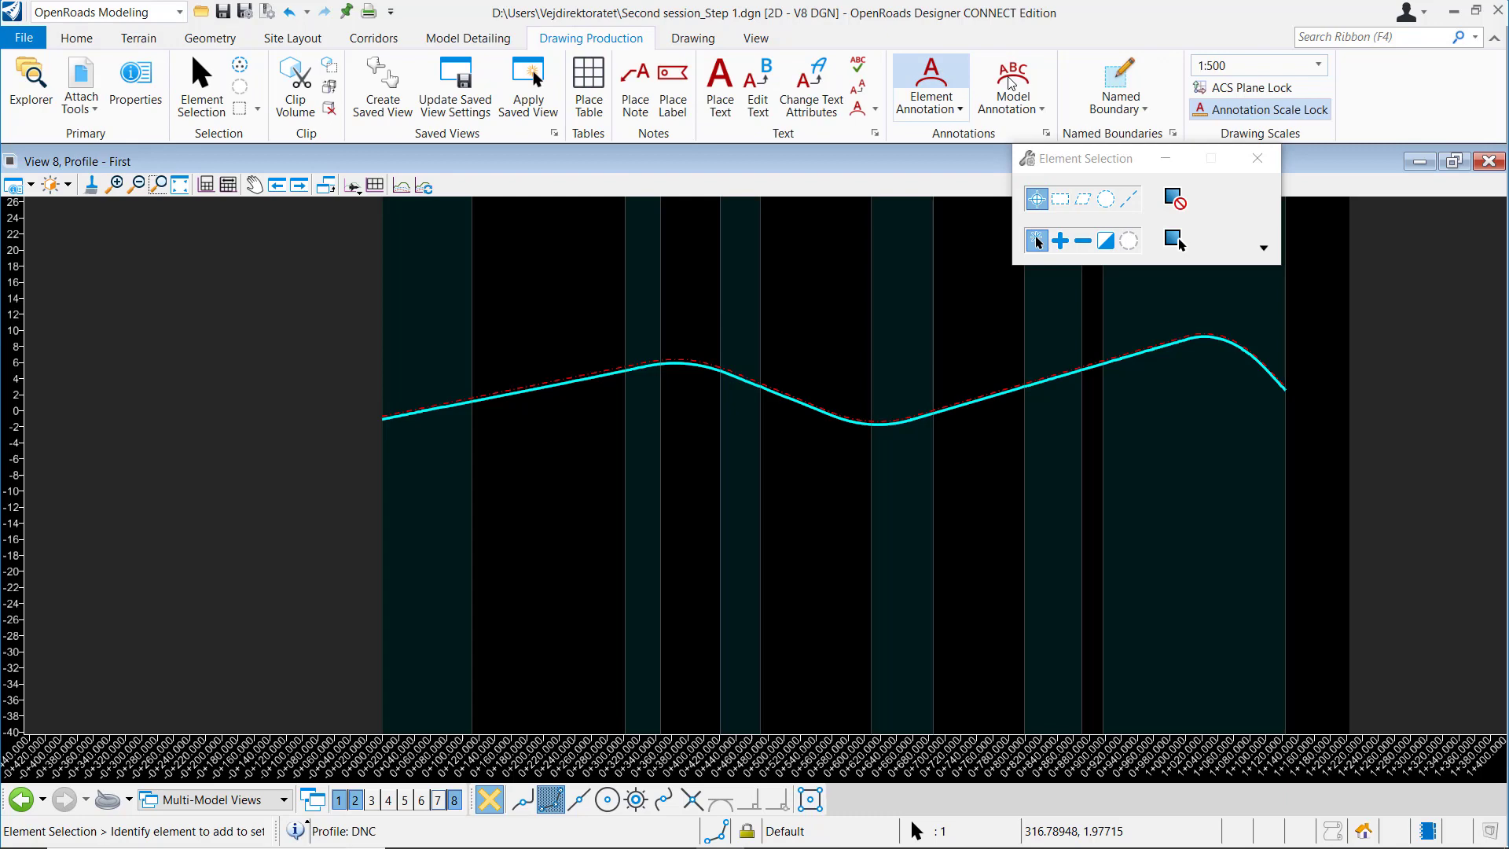
{"action": "left_click", "coordinate": [1120, 103]}
{"action": "left_click", "coordinate": [1135, 139]}
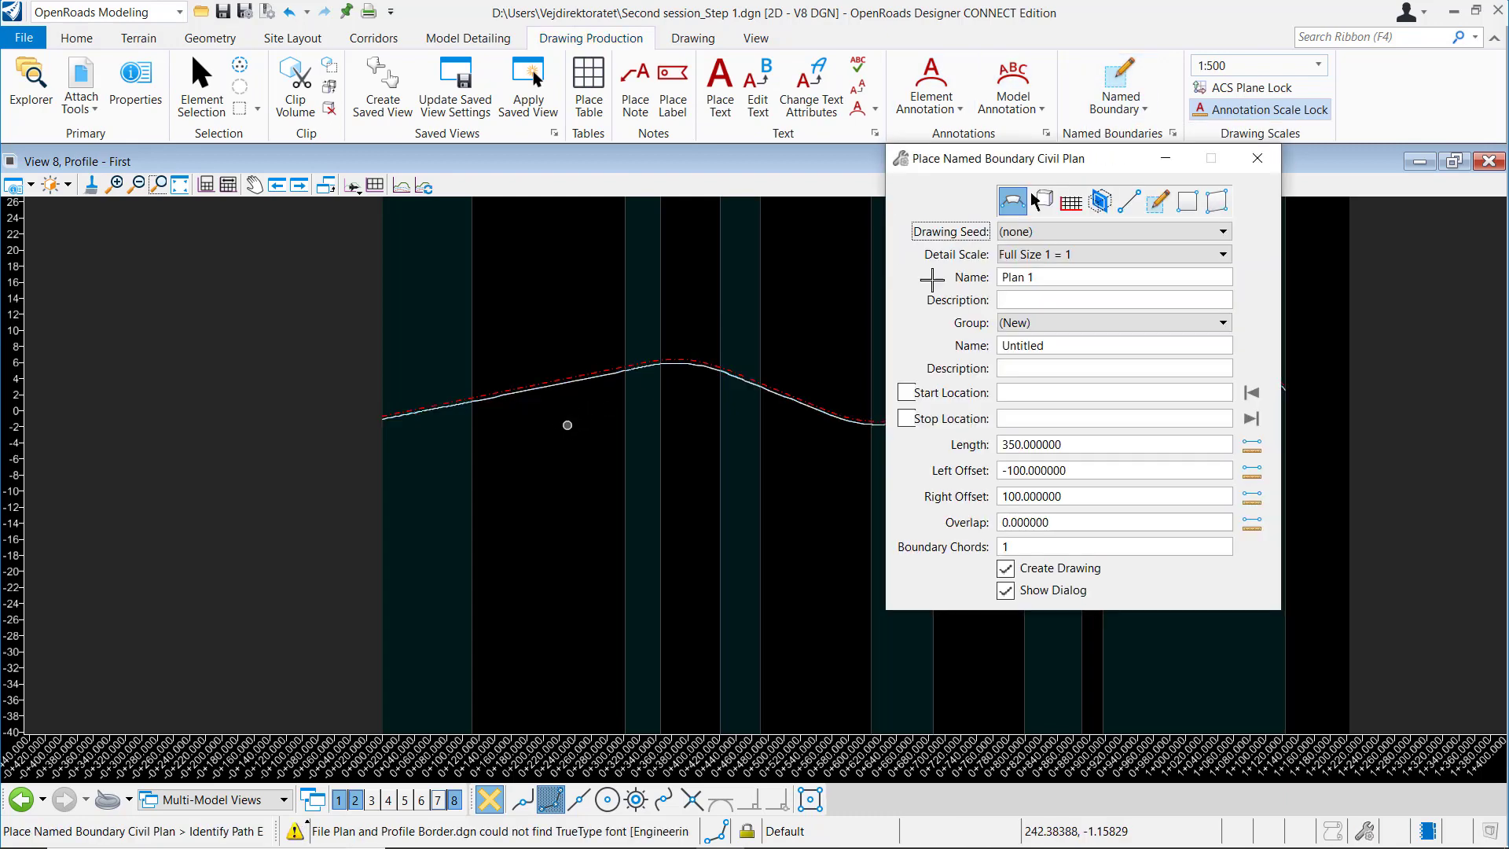
{"action": "left_click", "coordinate": [1070, 202]}
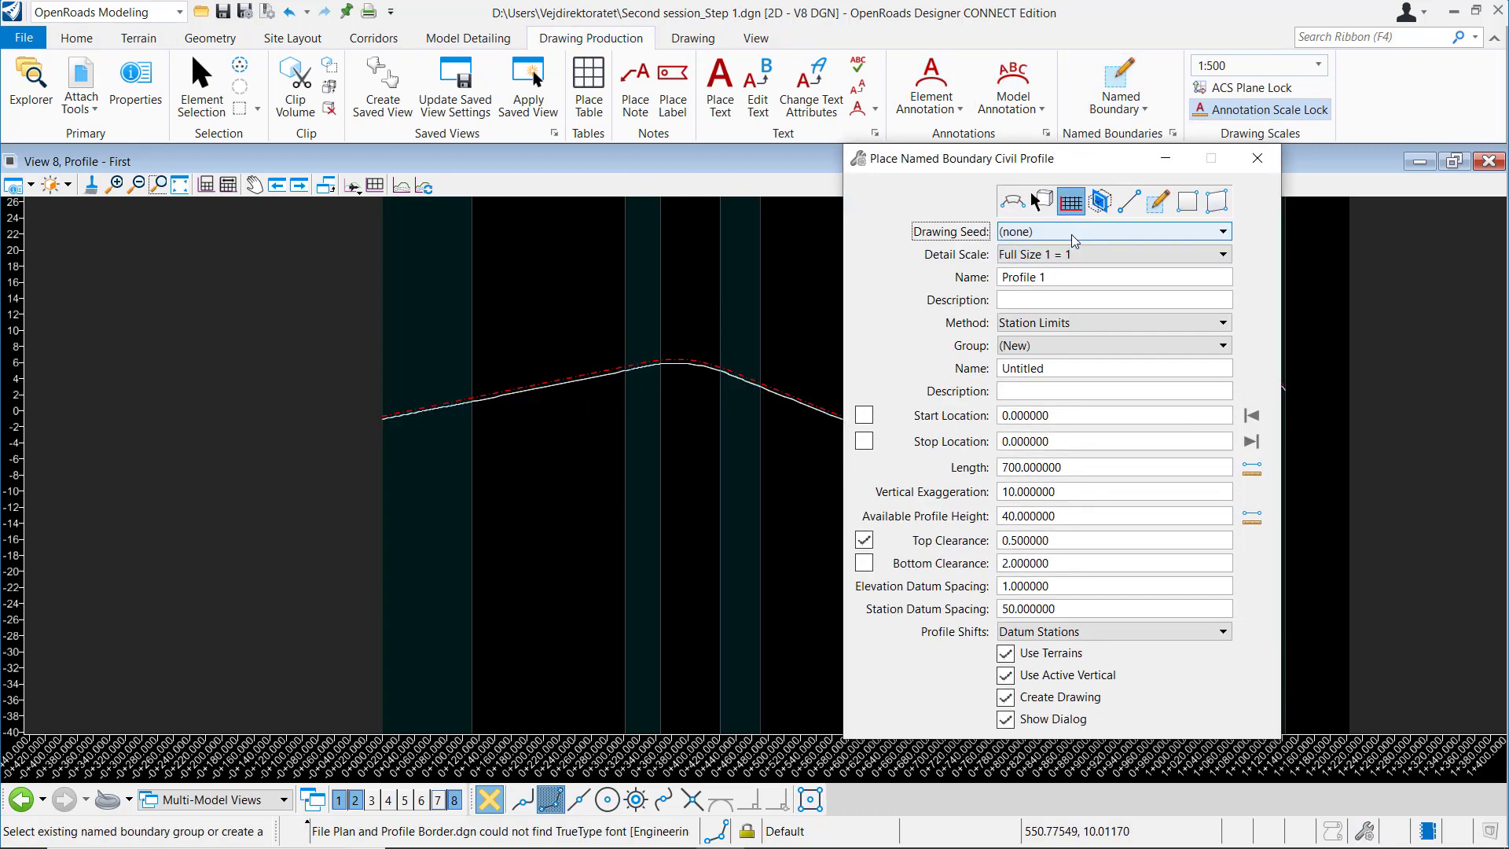
{"action": "left_click", "coordinate": [1074, 235]}
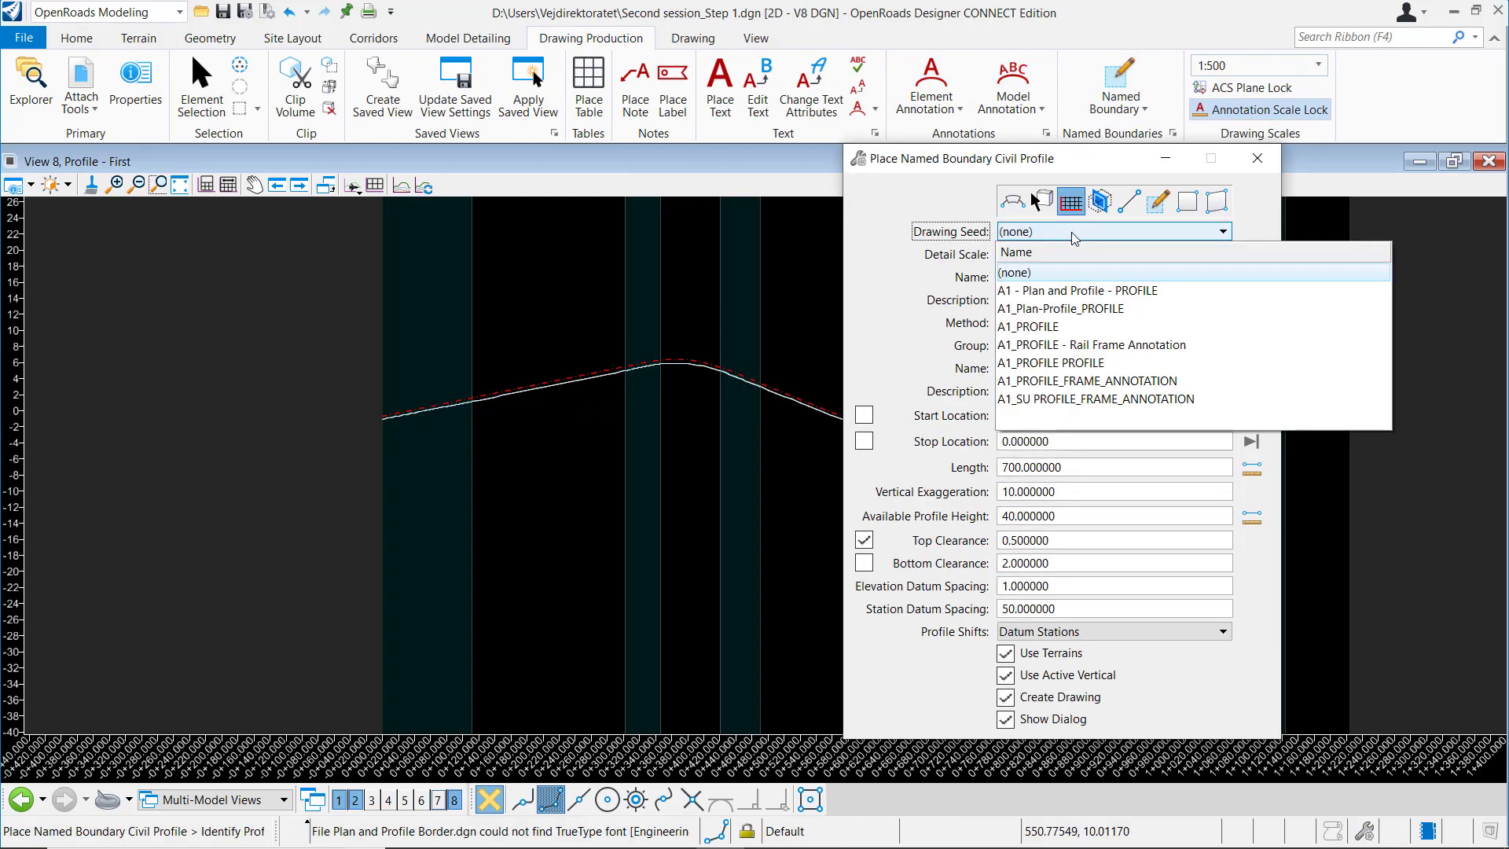
{"action": "left_click", "coordinate": [1069, 326]}
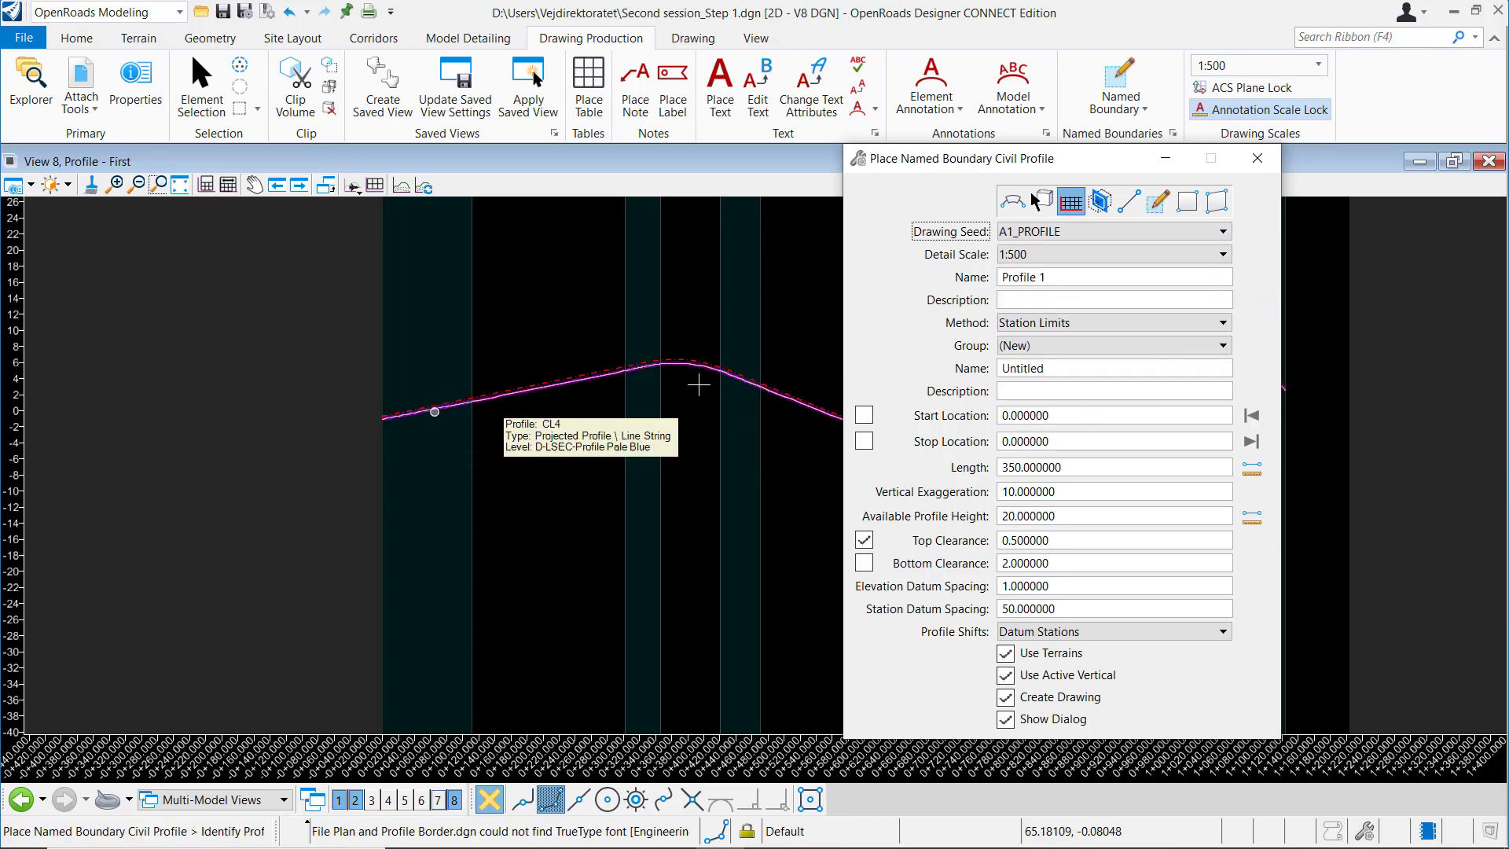
- Set the named boundary's detail scale to 1:1000 and identify the active road profile for it
{"action": "left_click", "coordinate": [1041, 254]}
{"action": "left_click", "coordinate": [1049, 491]}
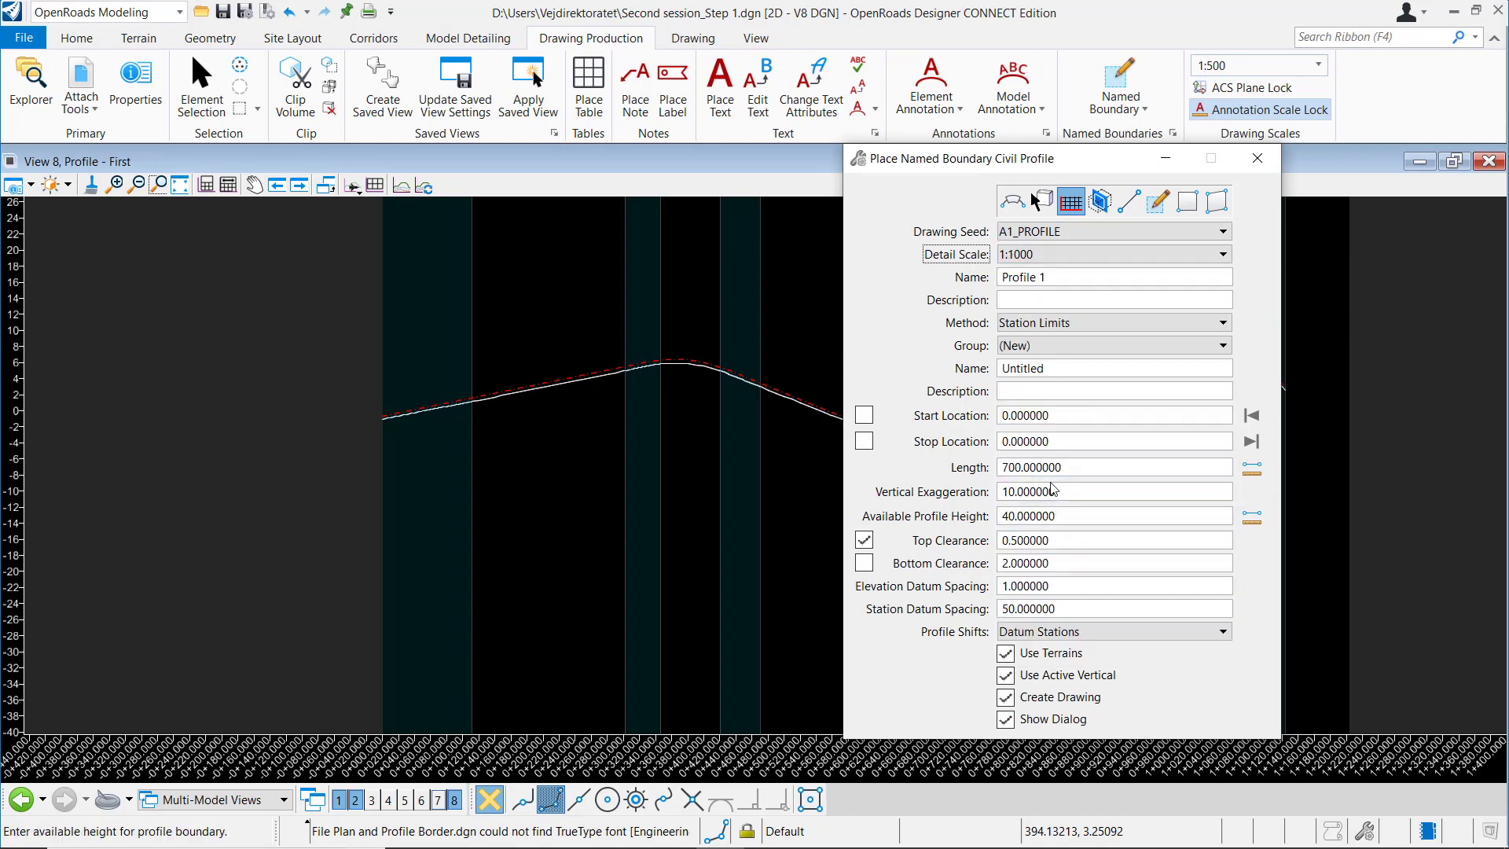
{"action": "left_click", "coordinate": [387, 418]}
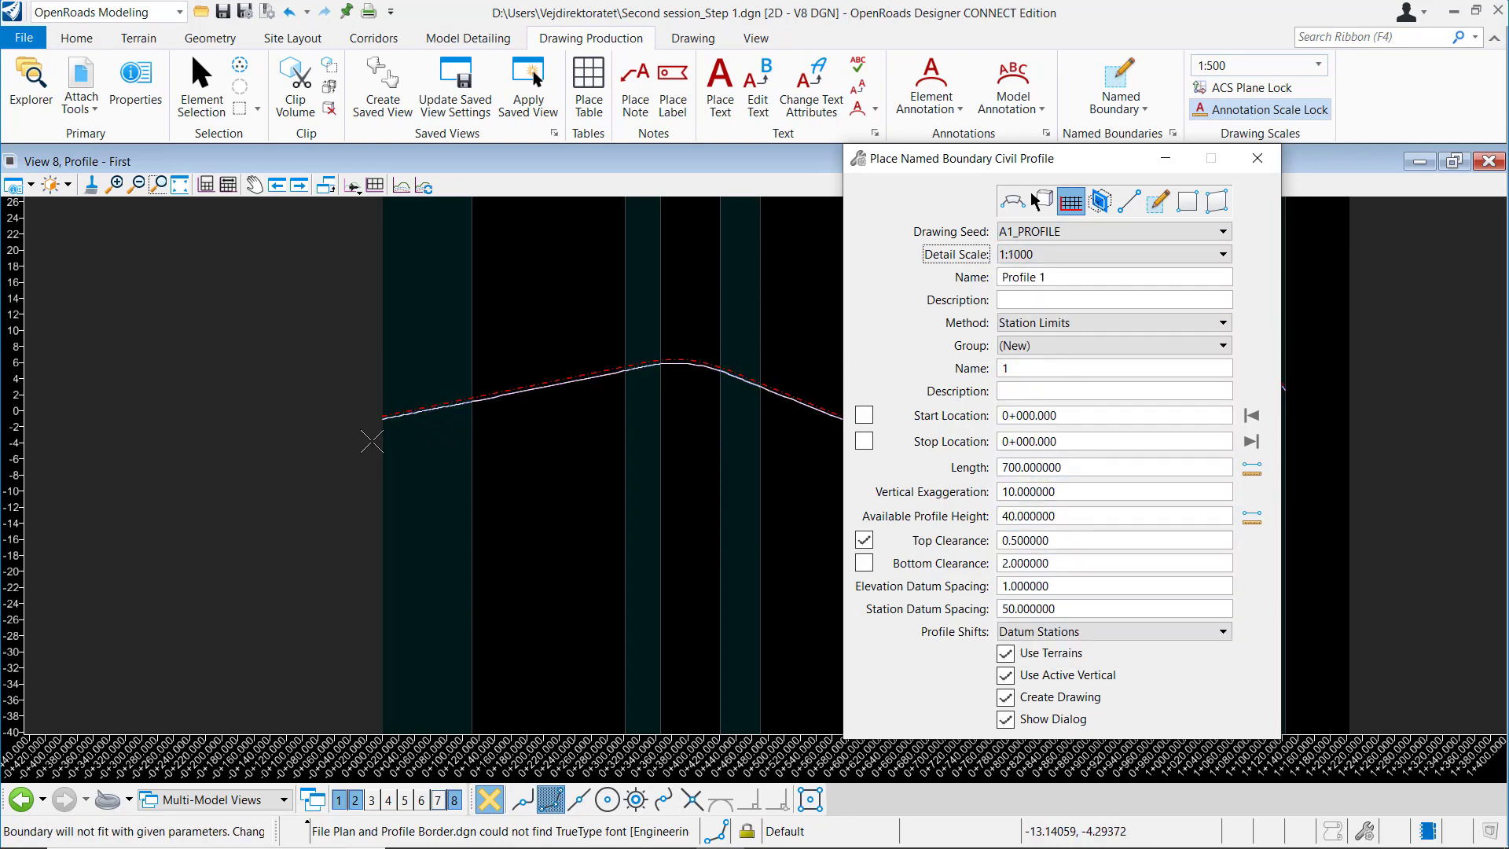
{"action": "scroll", "coordinate": [491, 429], "scroll_direction": "down", "scroll_amount": 2}
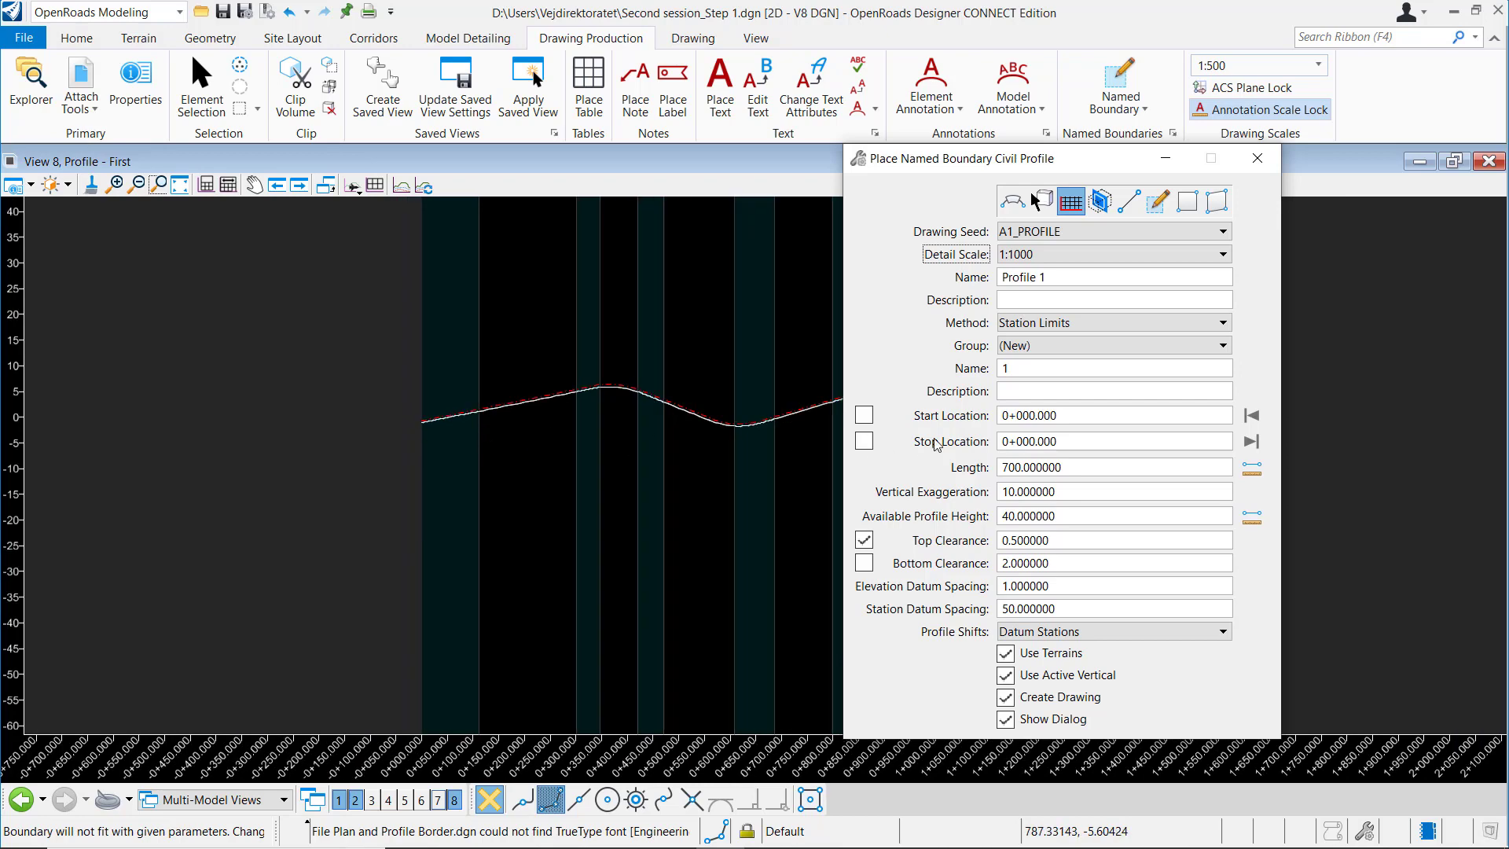
- Set the named boundary limits to the alignment's start 0+000.000 and end 1+124.075, unlock the stop location, and accept the boundary placement
{"action": "left_click", "coordinate": [1253, 416]}
{"action": "scroll", "coordinate": [610, 433], "scroll_direction": "down", "scroll_amount": 1}
{"action": "scroll", "coordinate": [611, 433], "scroll_direction": "down", "scroll_amount": 1}
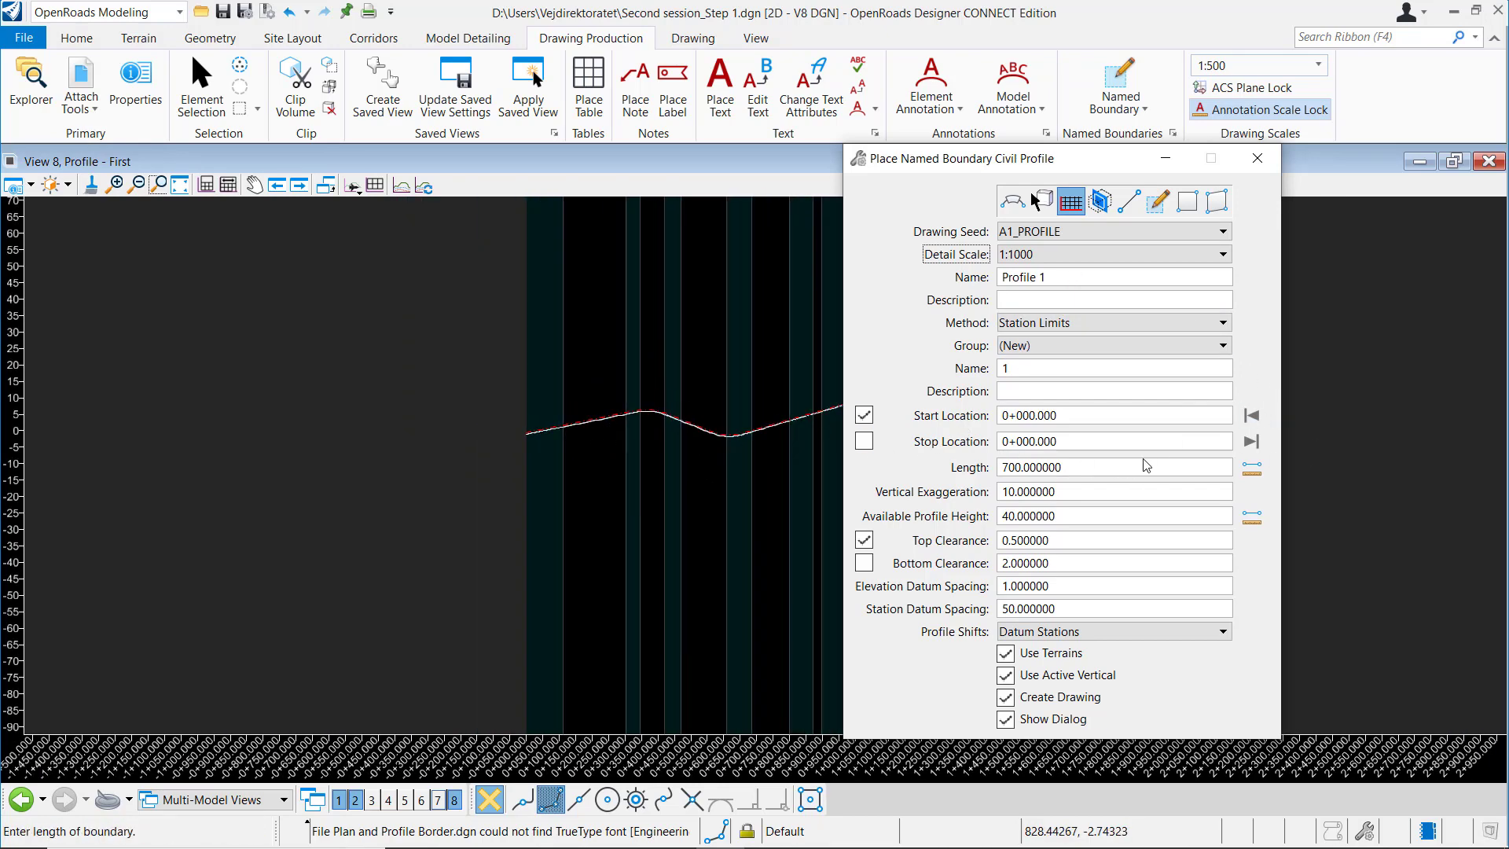
{"action": "left_click", "coordinate": [1252, 441]}
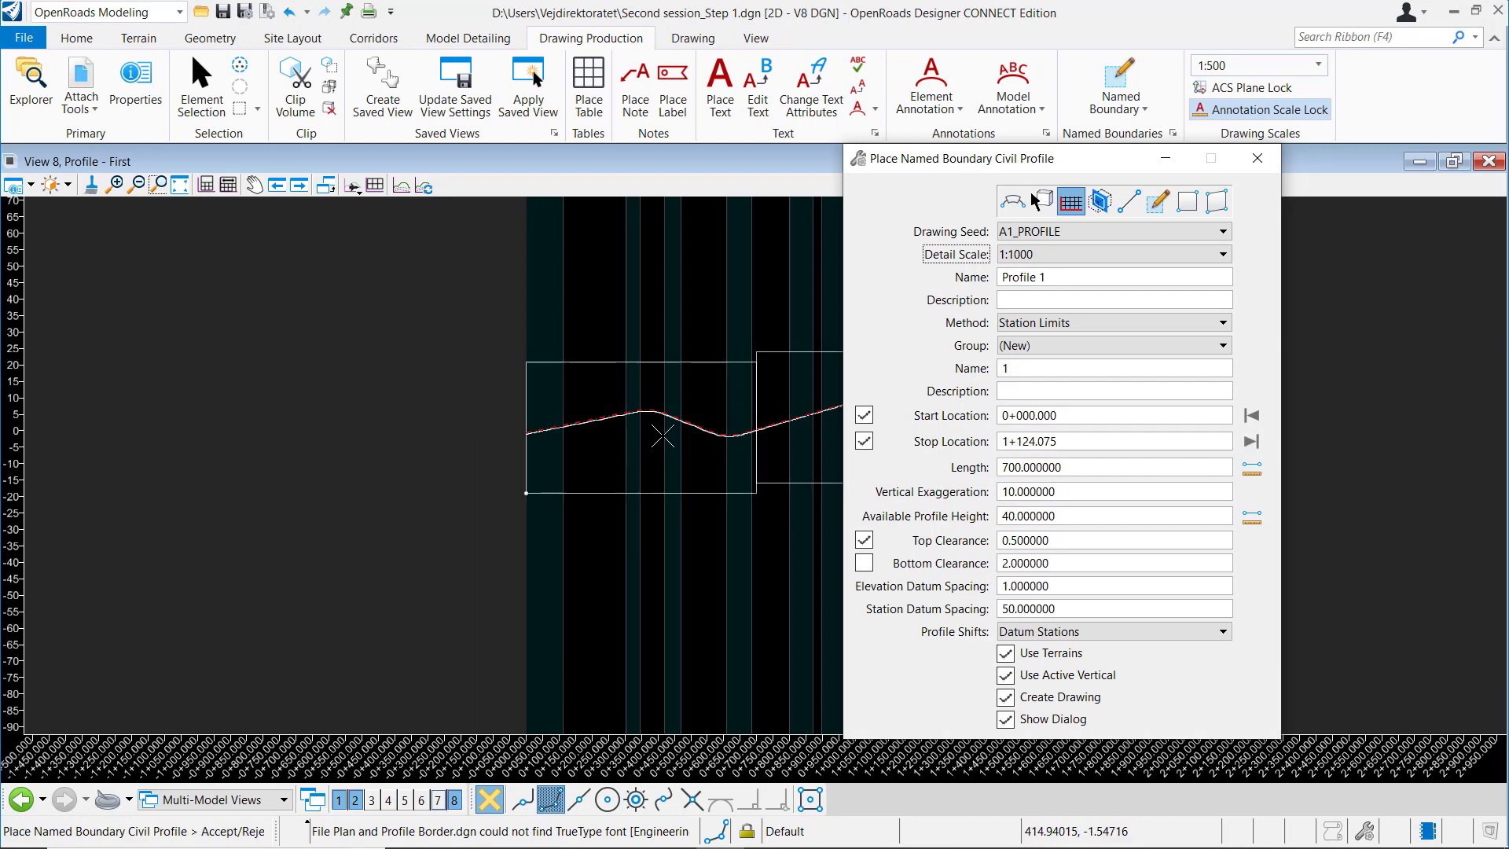
{"action": "scroll", "coordinate": [662, 436], "scroll_direction": "down", "scroll_amount": 1}
{"action": "left_click", "coordinate": [865, 441]}
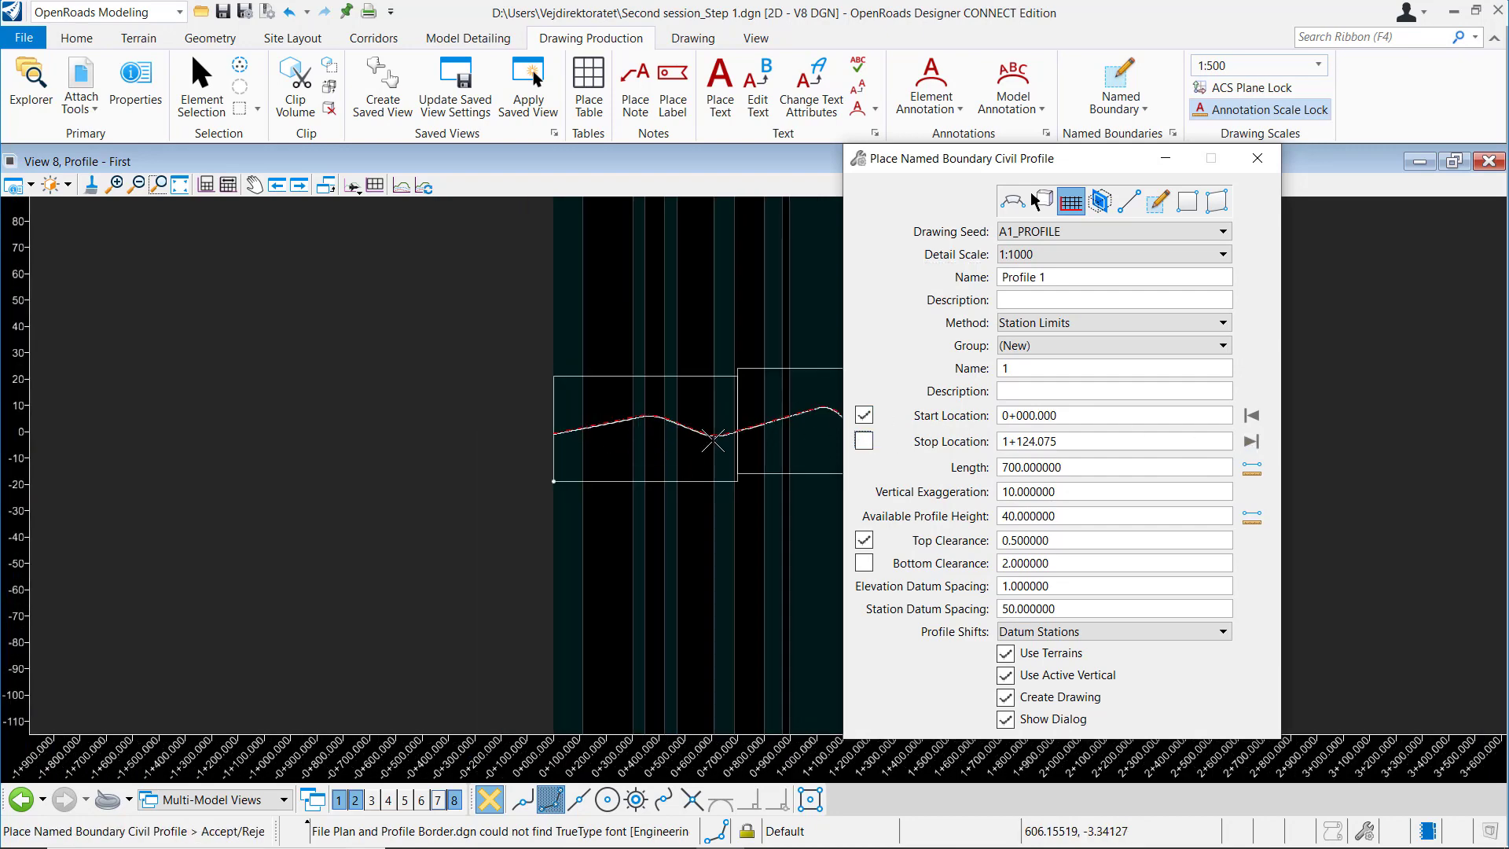
{"action": "left_click", "coordinate": [589, 430]}
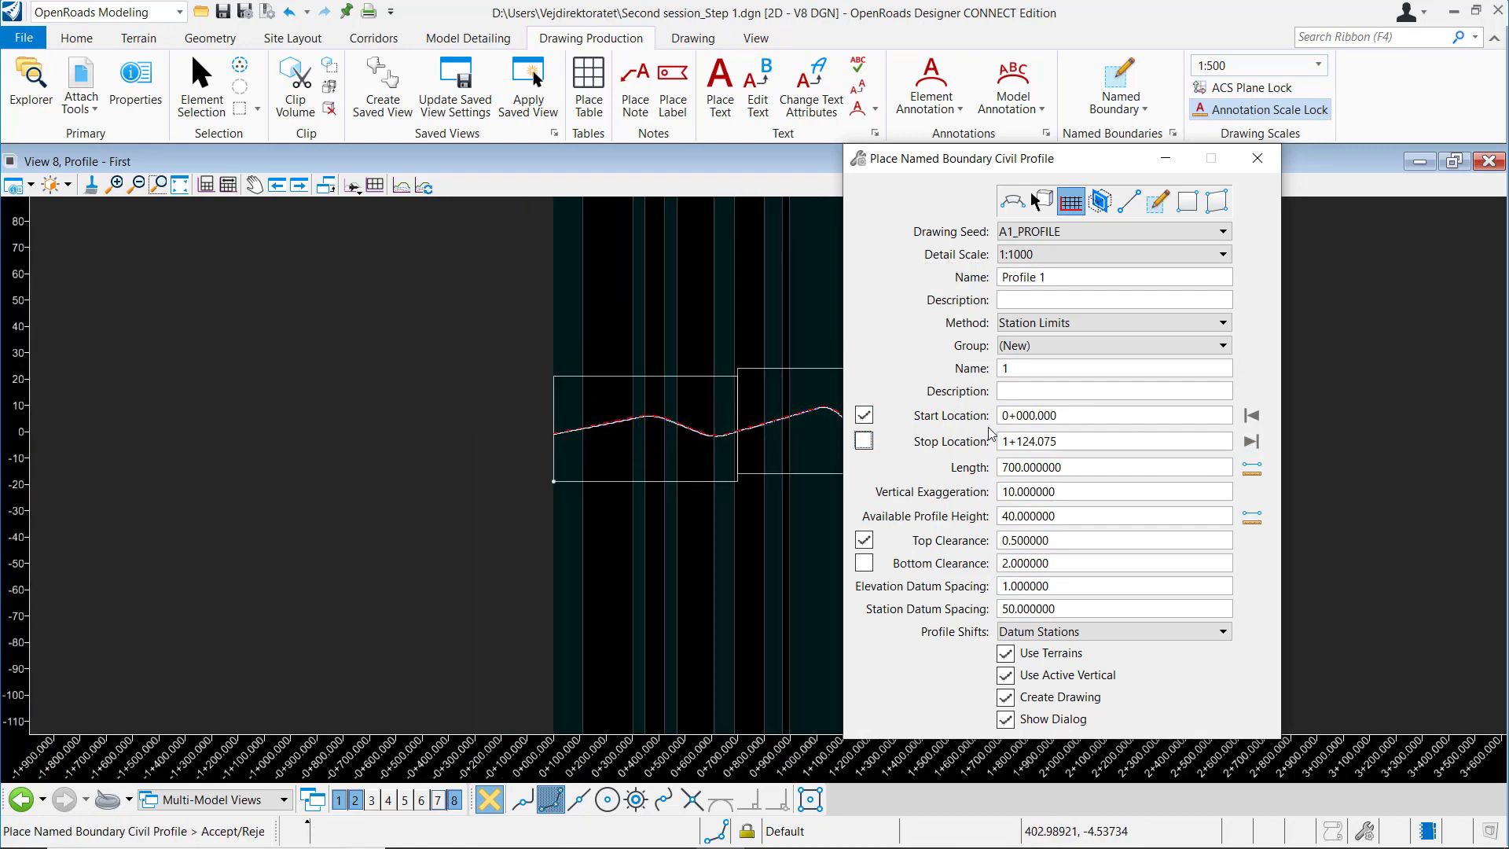
{"action": "scroll", "coordinate": [723, 406], "scroll_direction": "down", "scroll_amount": 1}
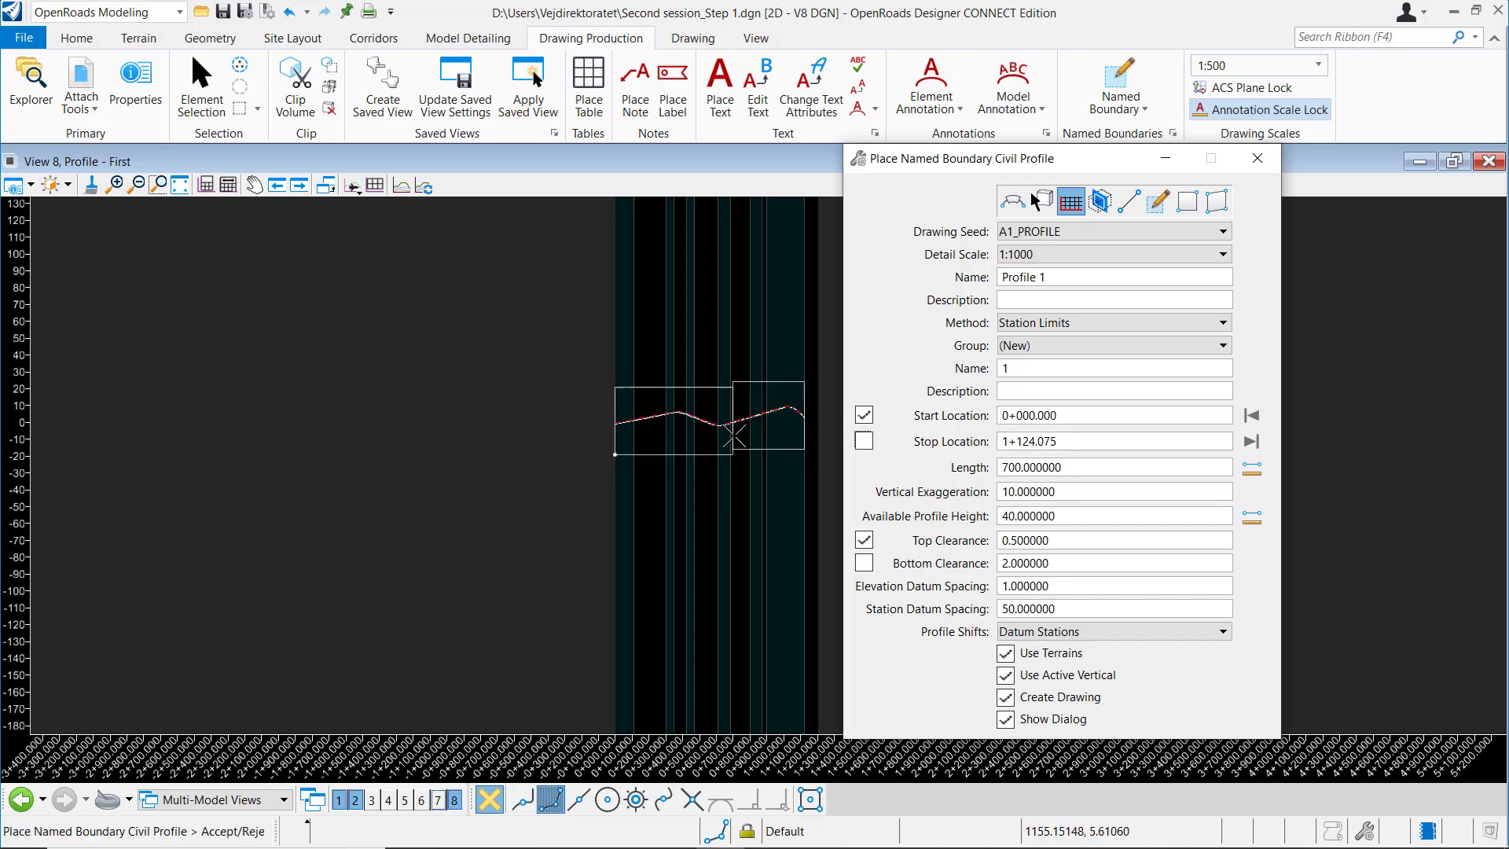
{"action": "left_click", "coordinate": [739, 433]}
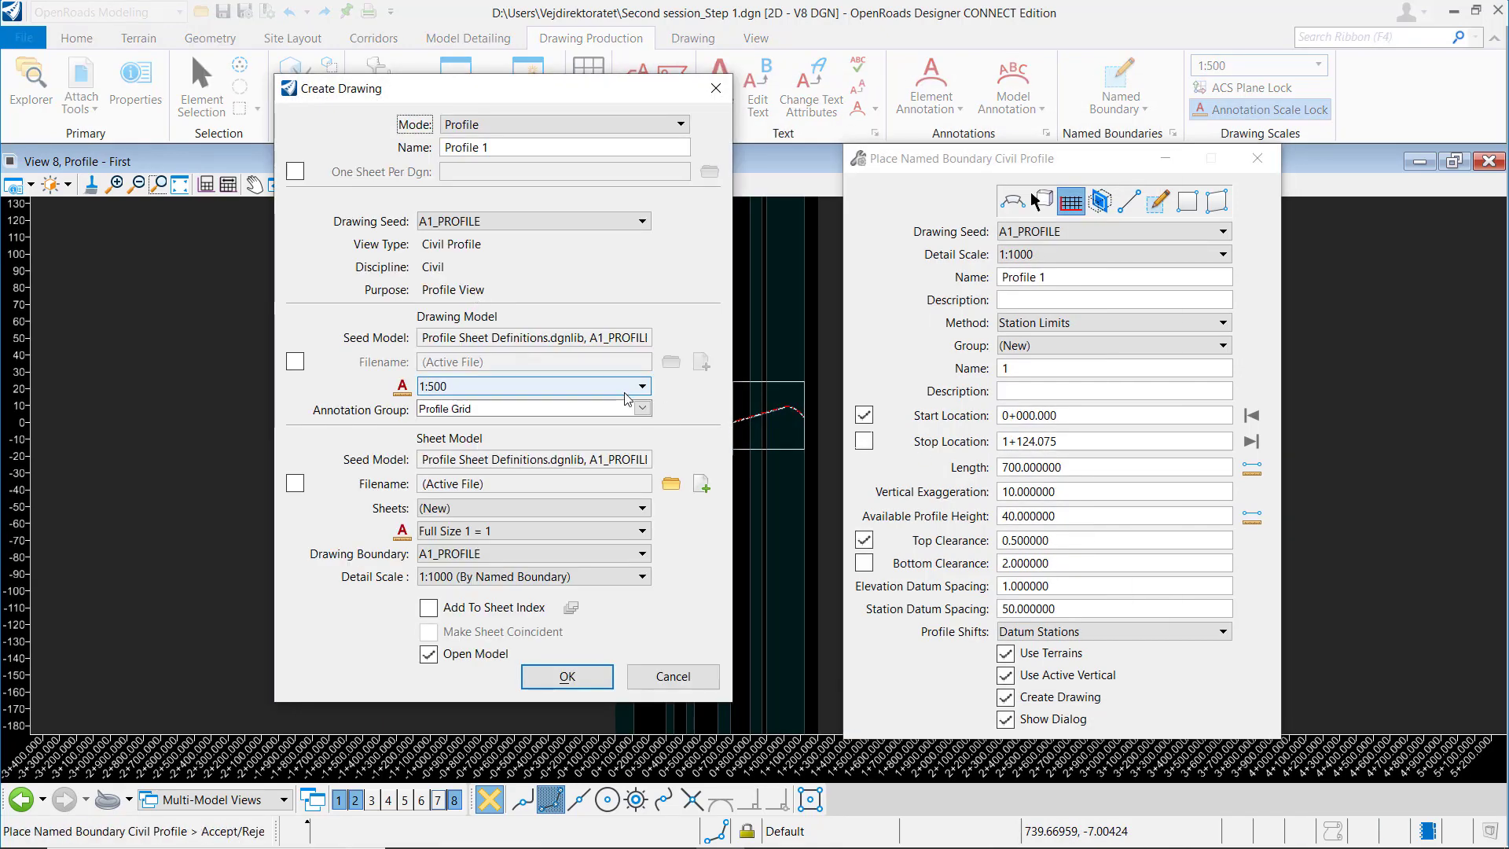
- Create the profile drawing with a 1:1000 drawing model annotation scale and the A1 2.5mm Profile Frame Proposed annotation group
{"action": "left_click", "coordinate": [640, 386]}
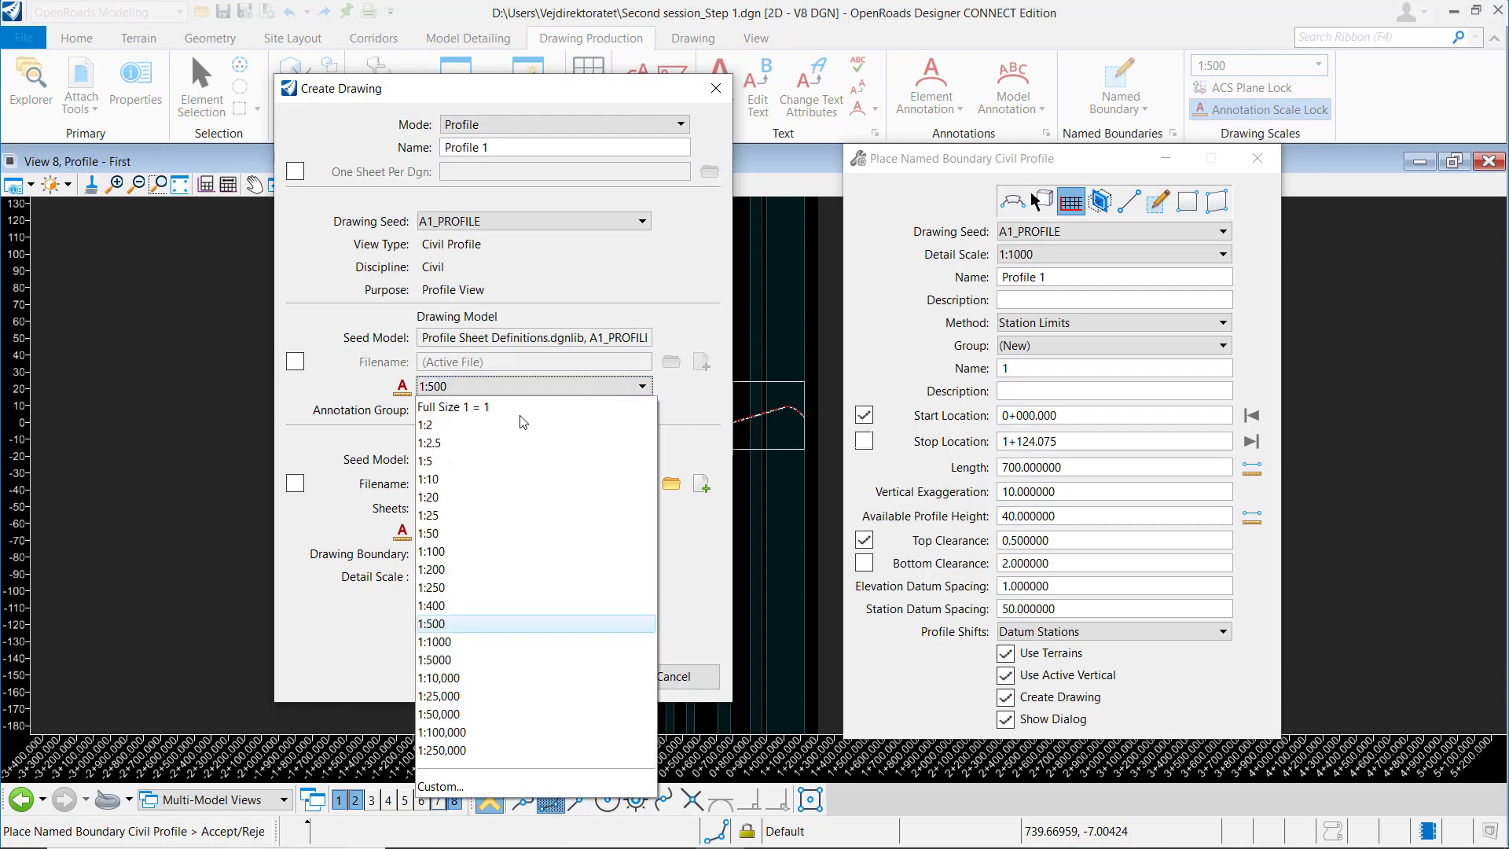
{"action": "left_click", "coordinate": [456, 642]}
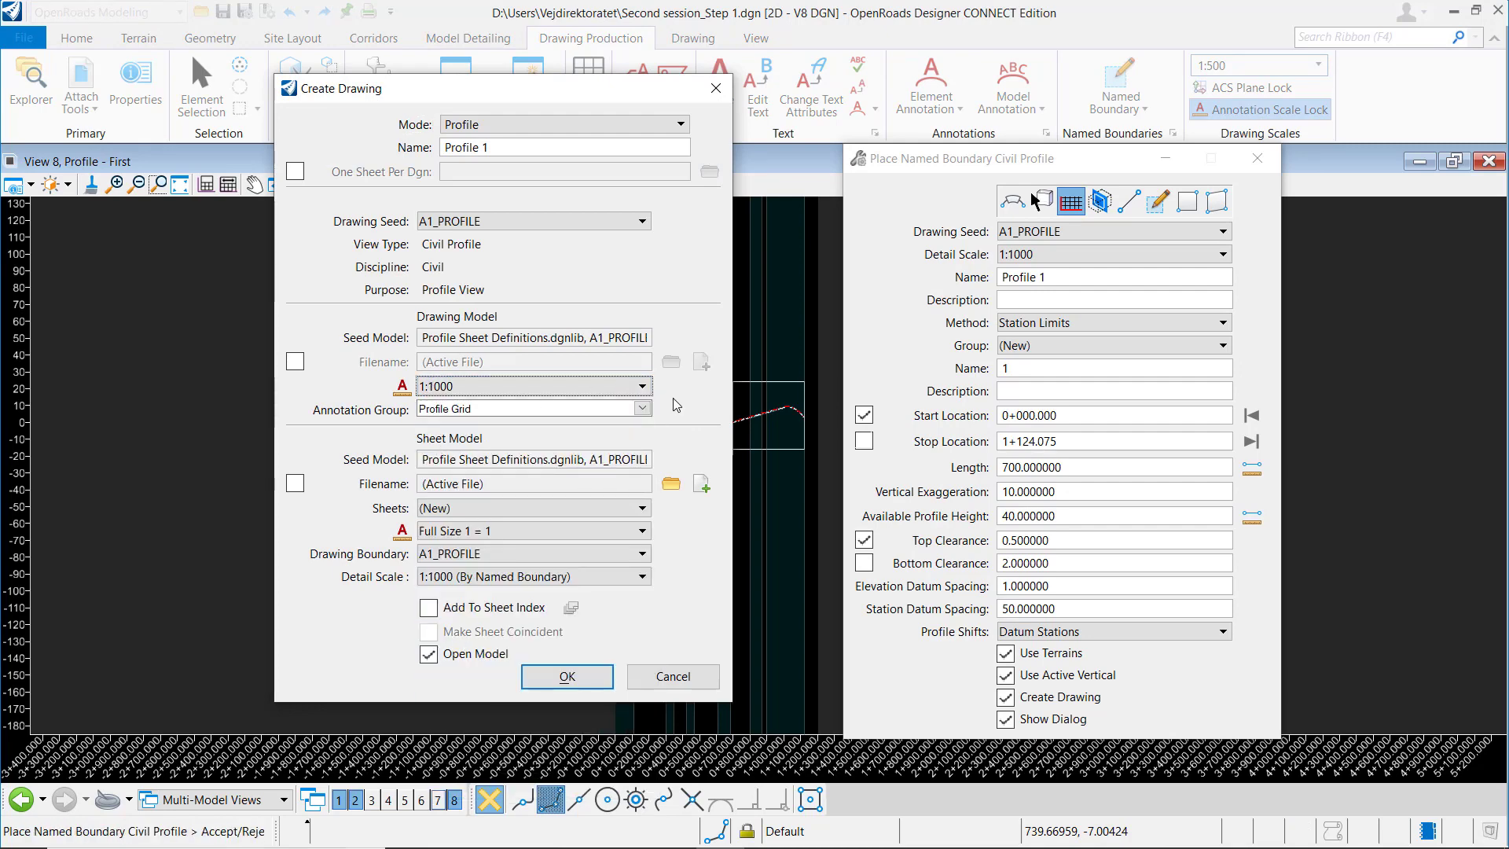
{"action": "left_click", "coordinate": [643, 408]}
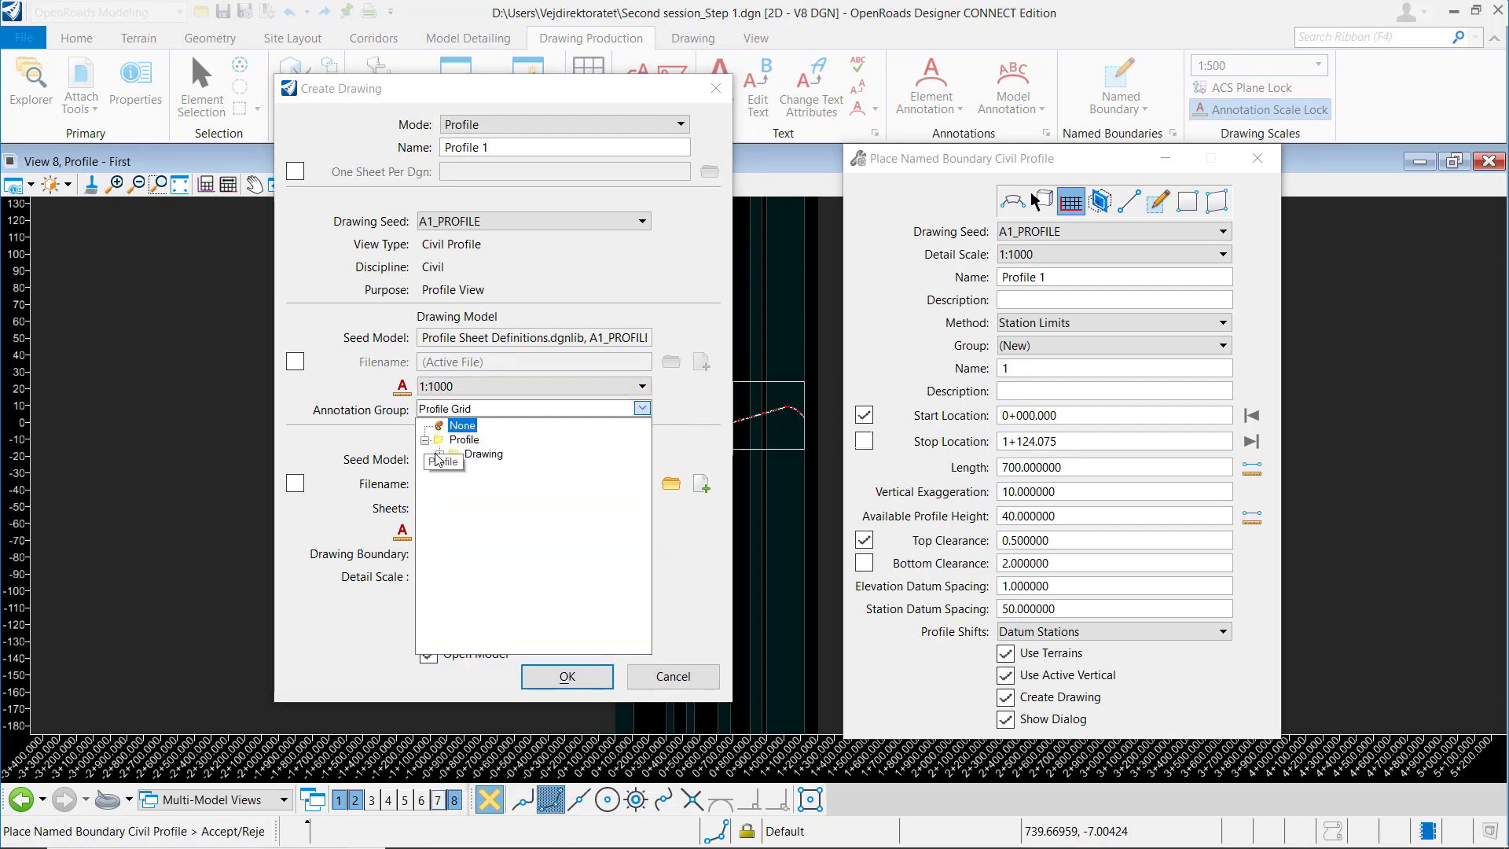
{"action": "left_click", "coordinate": [438, 455]}
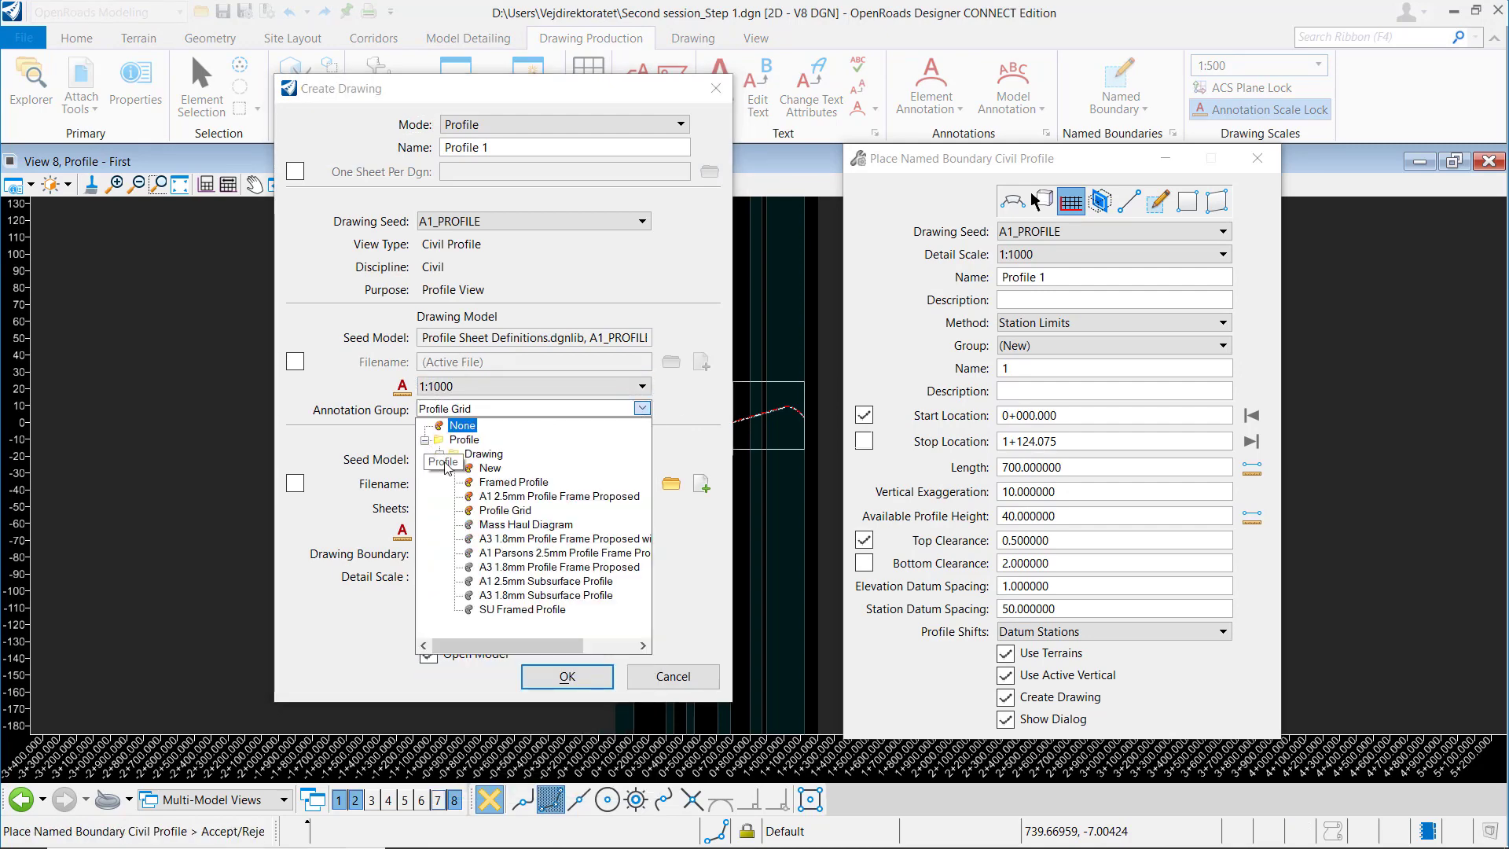
{"action": "left_click", "coordinate": [532, 497]}
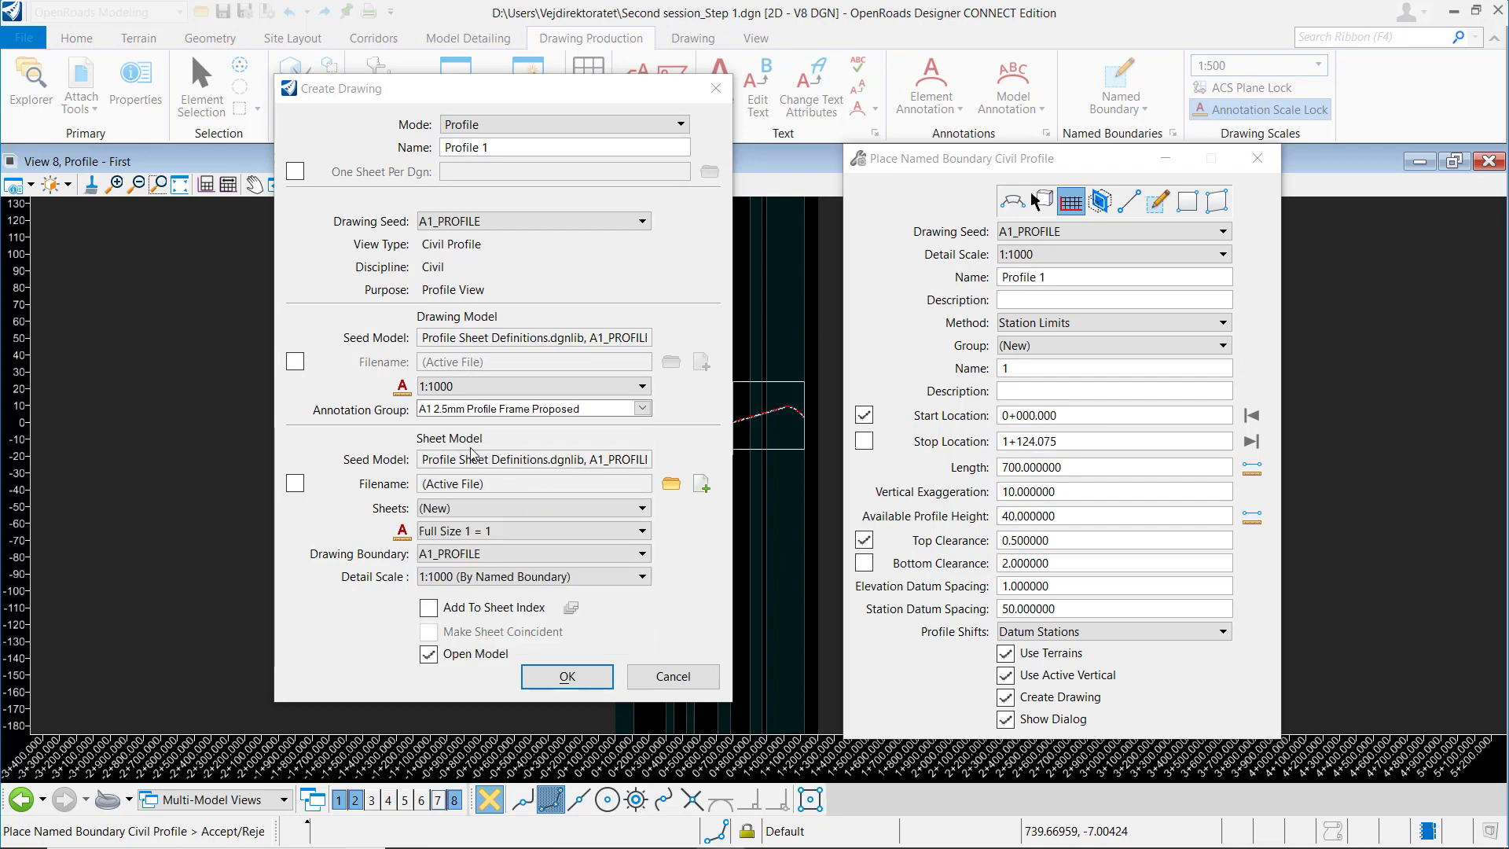
{"action": "left_click", "coordinate": [567, 677]}
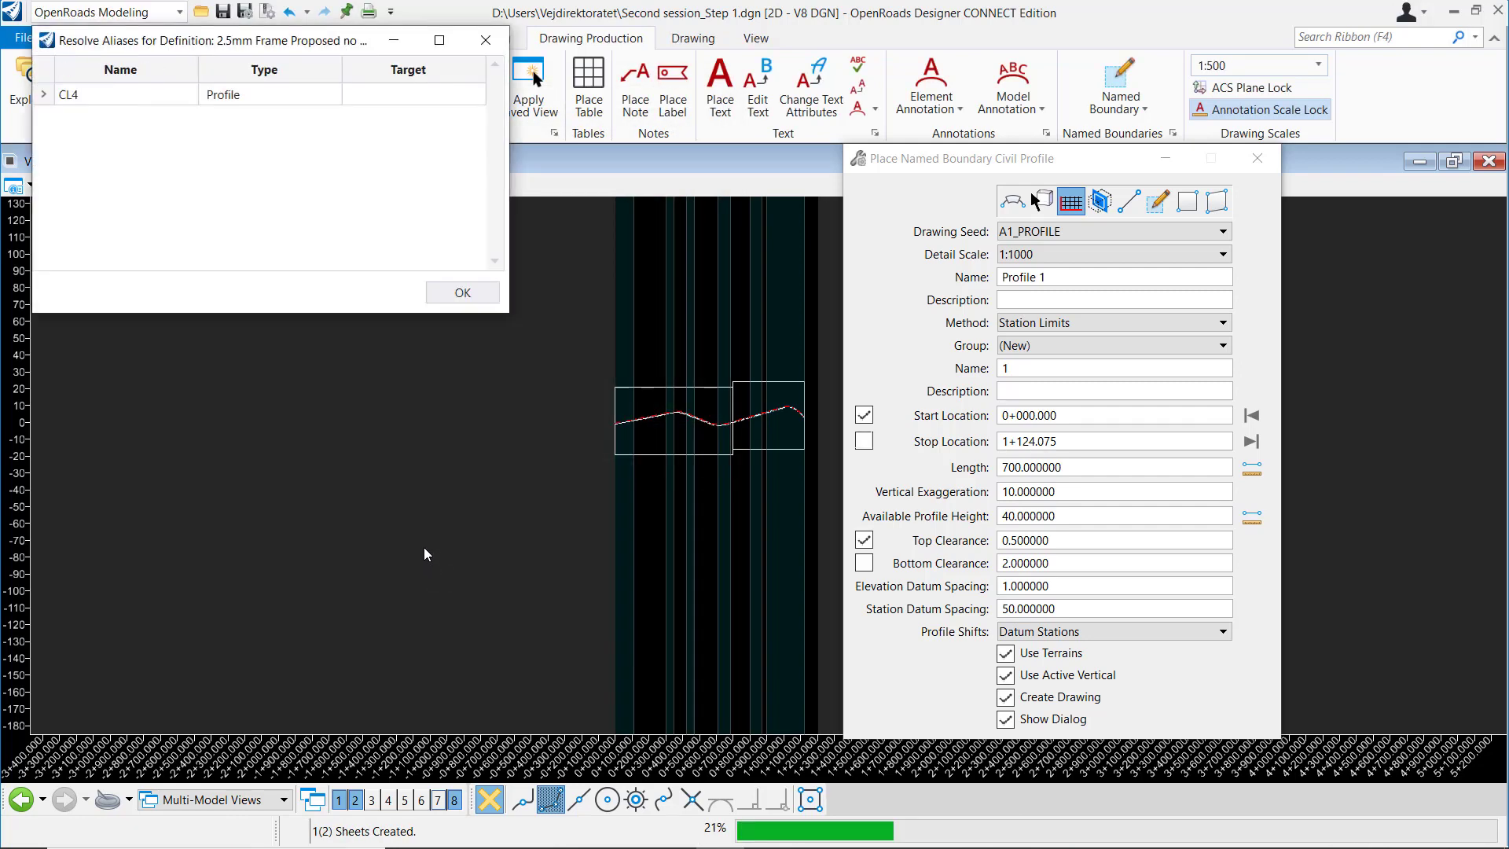
- Resolve the frame definition's CL4 alias by assigning the CL4 profile as its target
{"action": "left_click", "coordinate": [430, 98]}
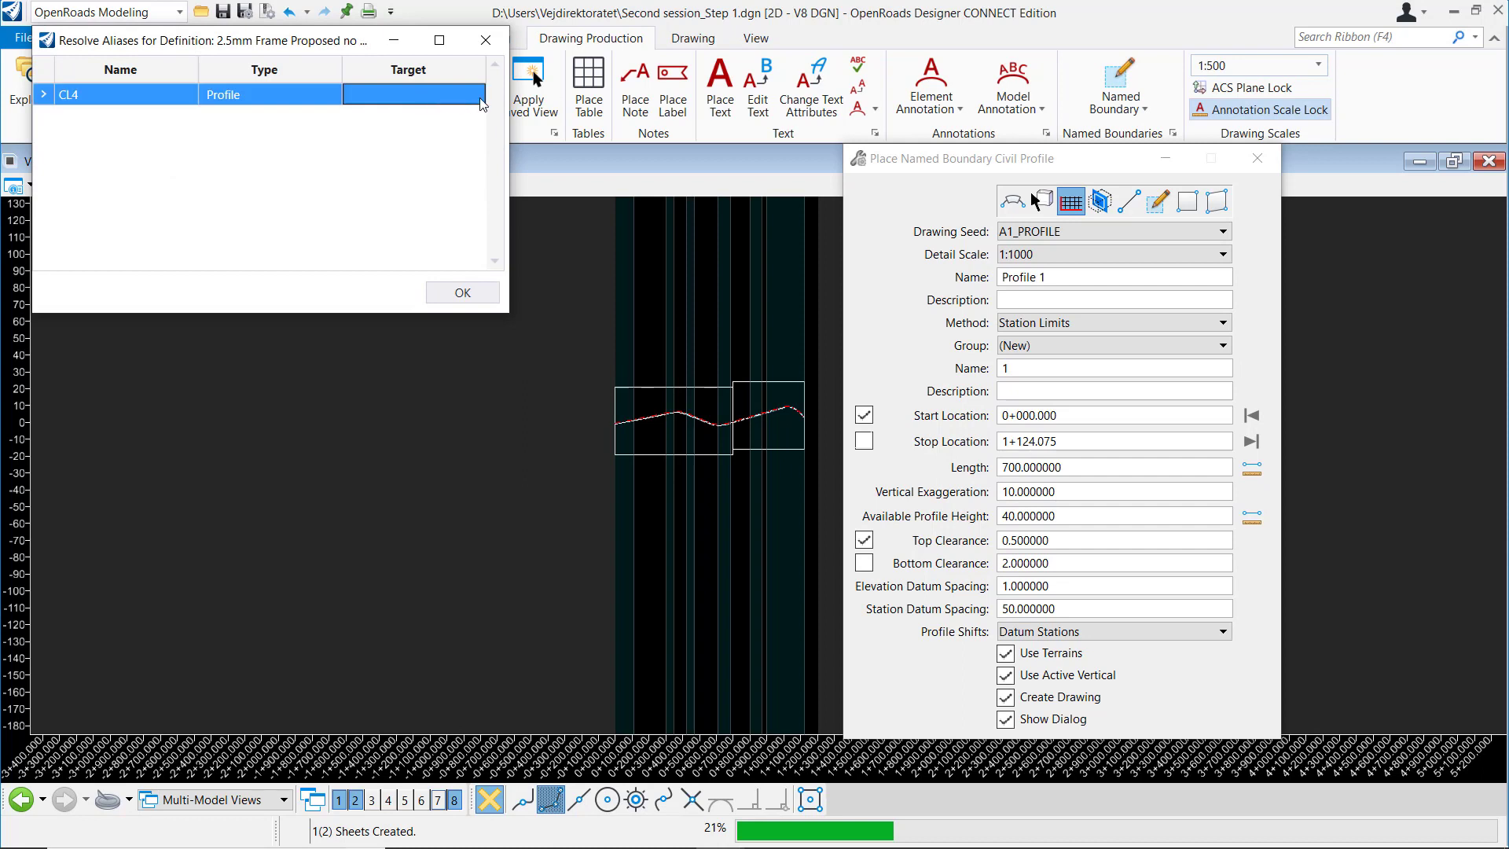
{"action": "left_click", "coordinate": [478, 101]}
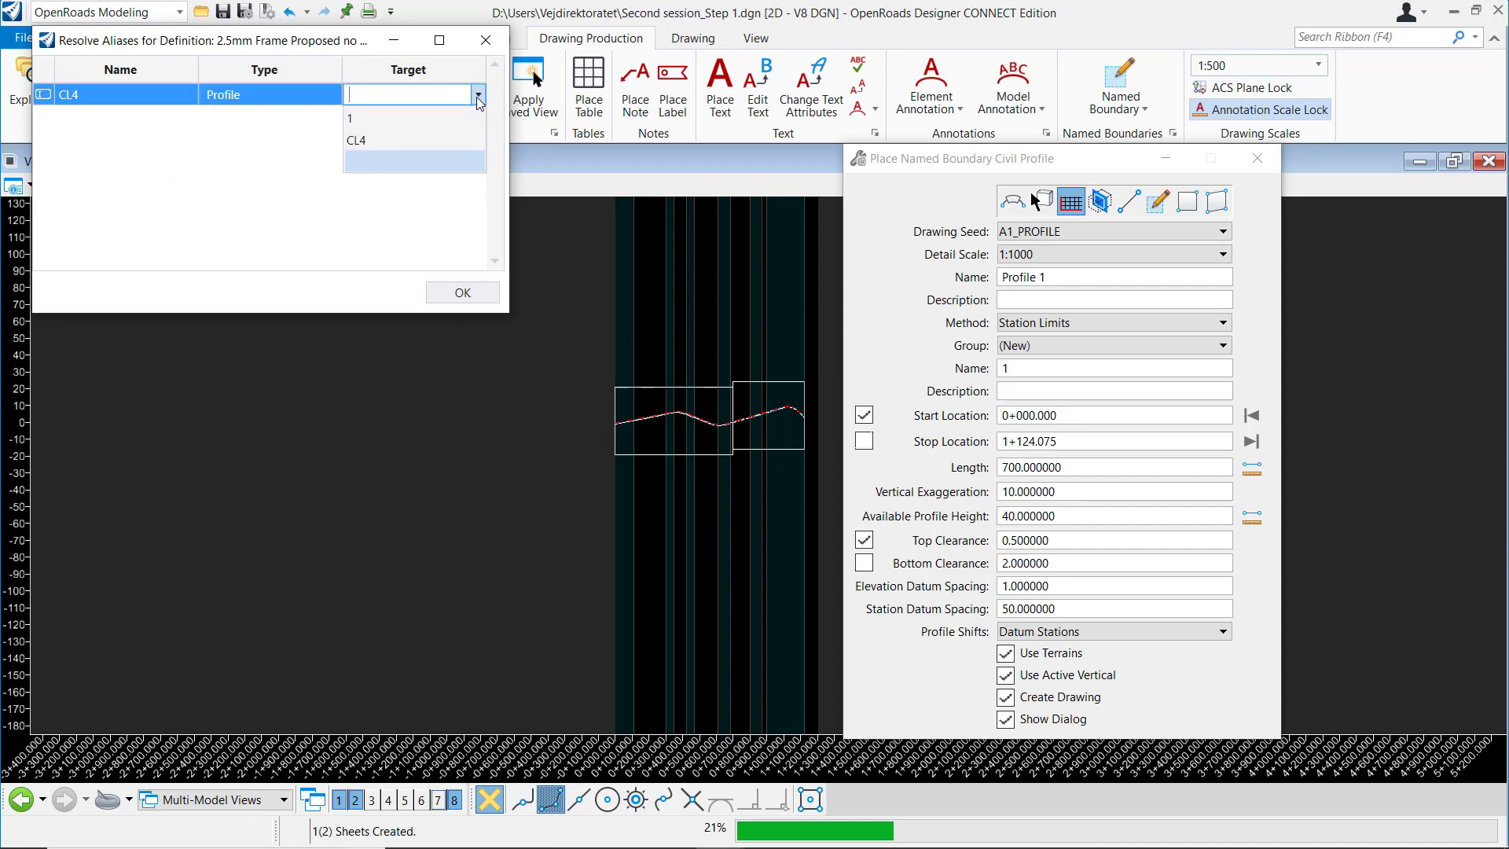
{"action": "left_click", "coordinate": [393, 142]}
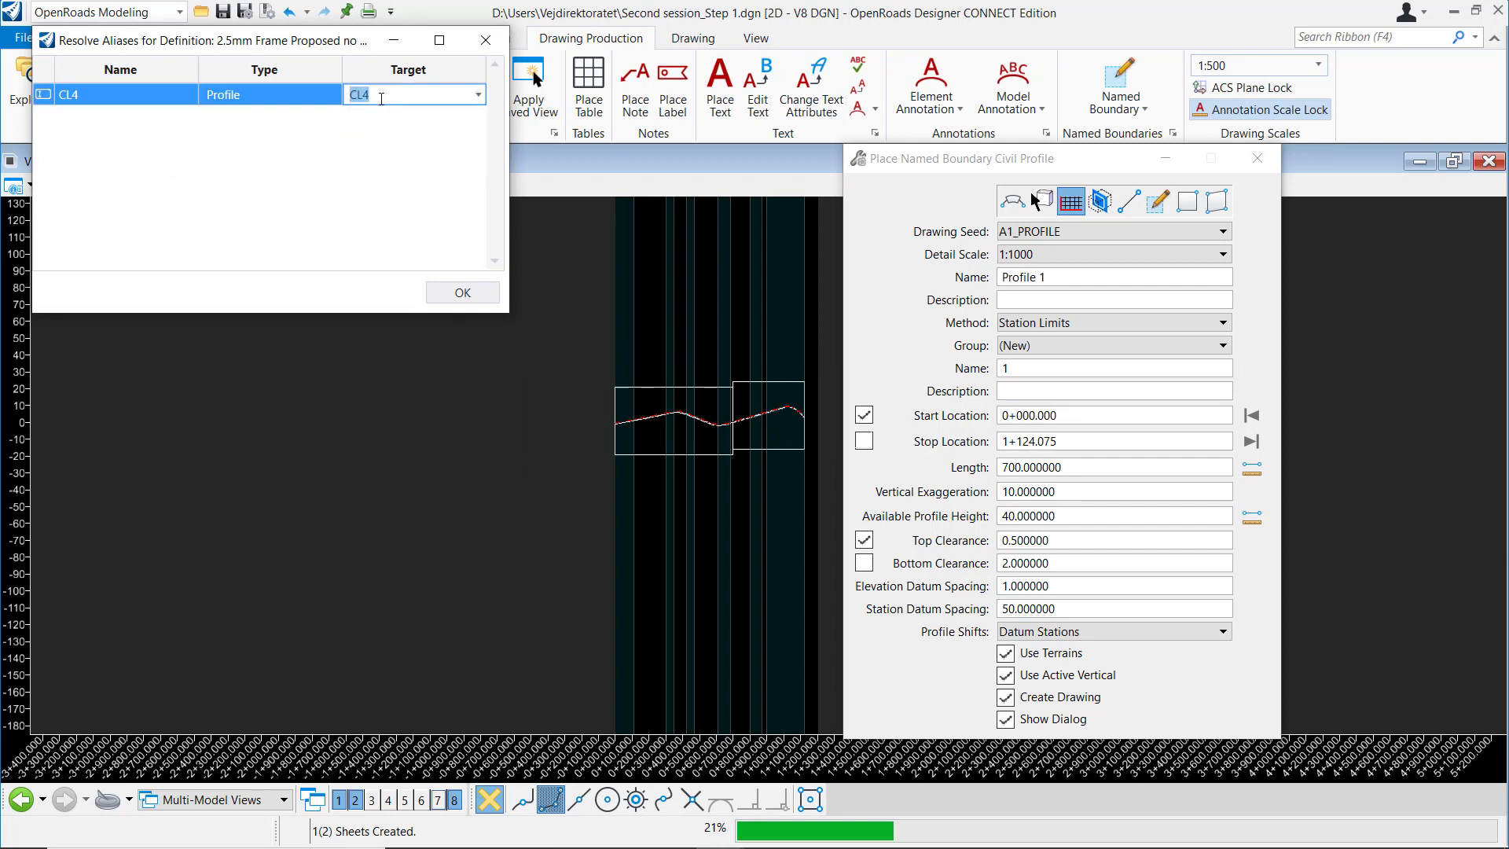
{"action": "left_click", "coordinate": [459, 295]}
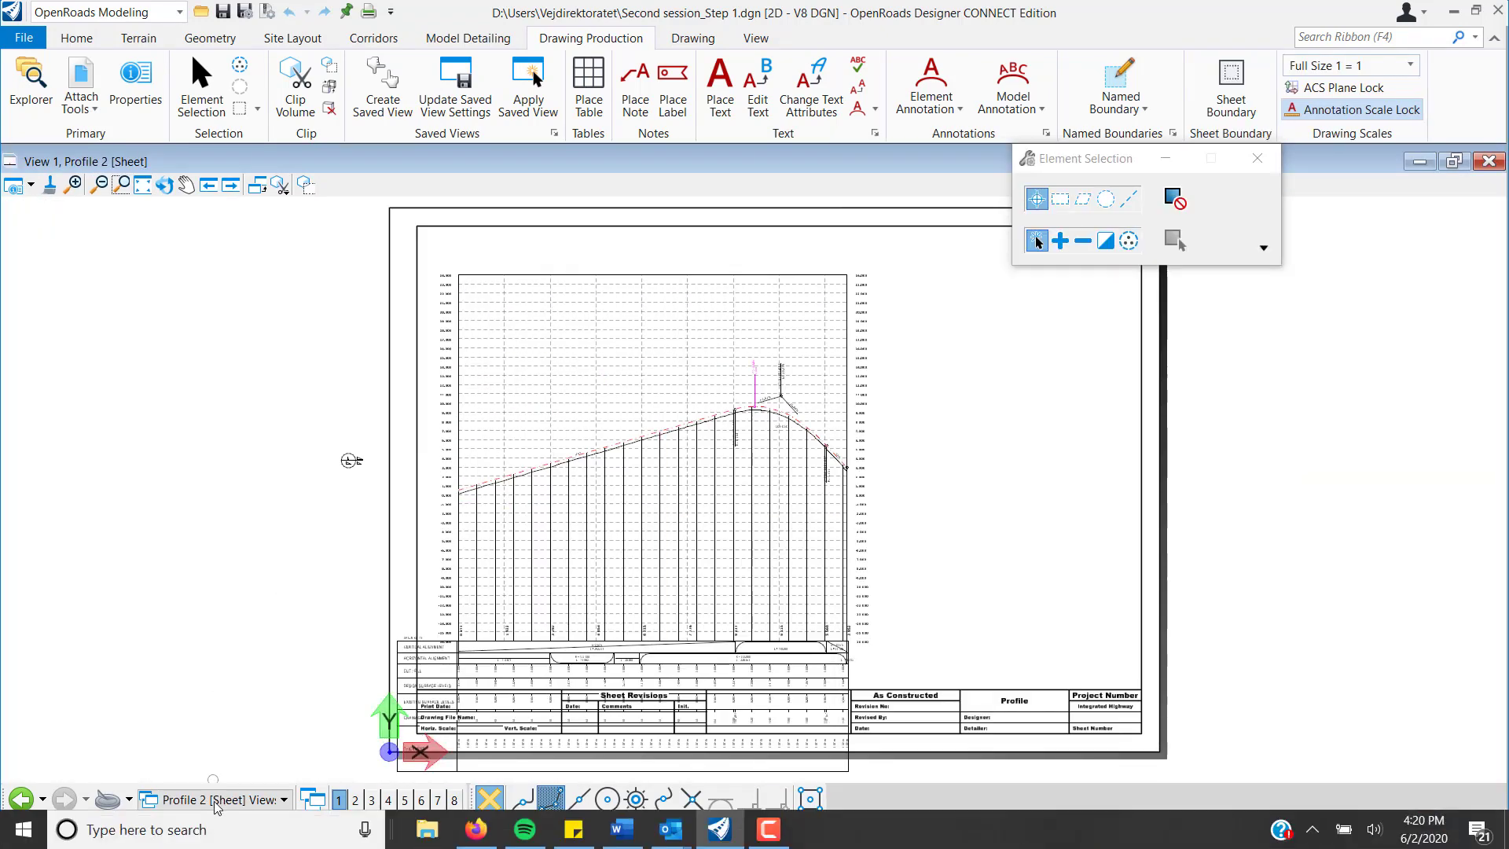
- Open the Profile 1 sheet and examine the thickness row in the annotation frame and the plotted profile lines
{"action": "left_click", "coordinate": [218, 800]}
{"action": "left_click", "coordinate": [212, 701]}
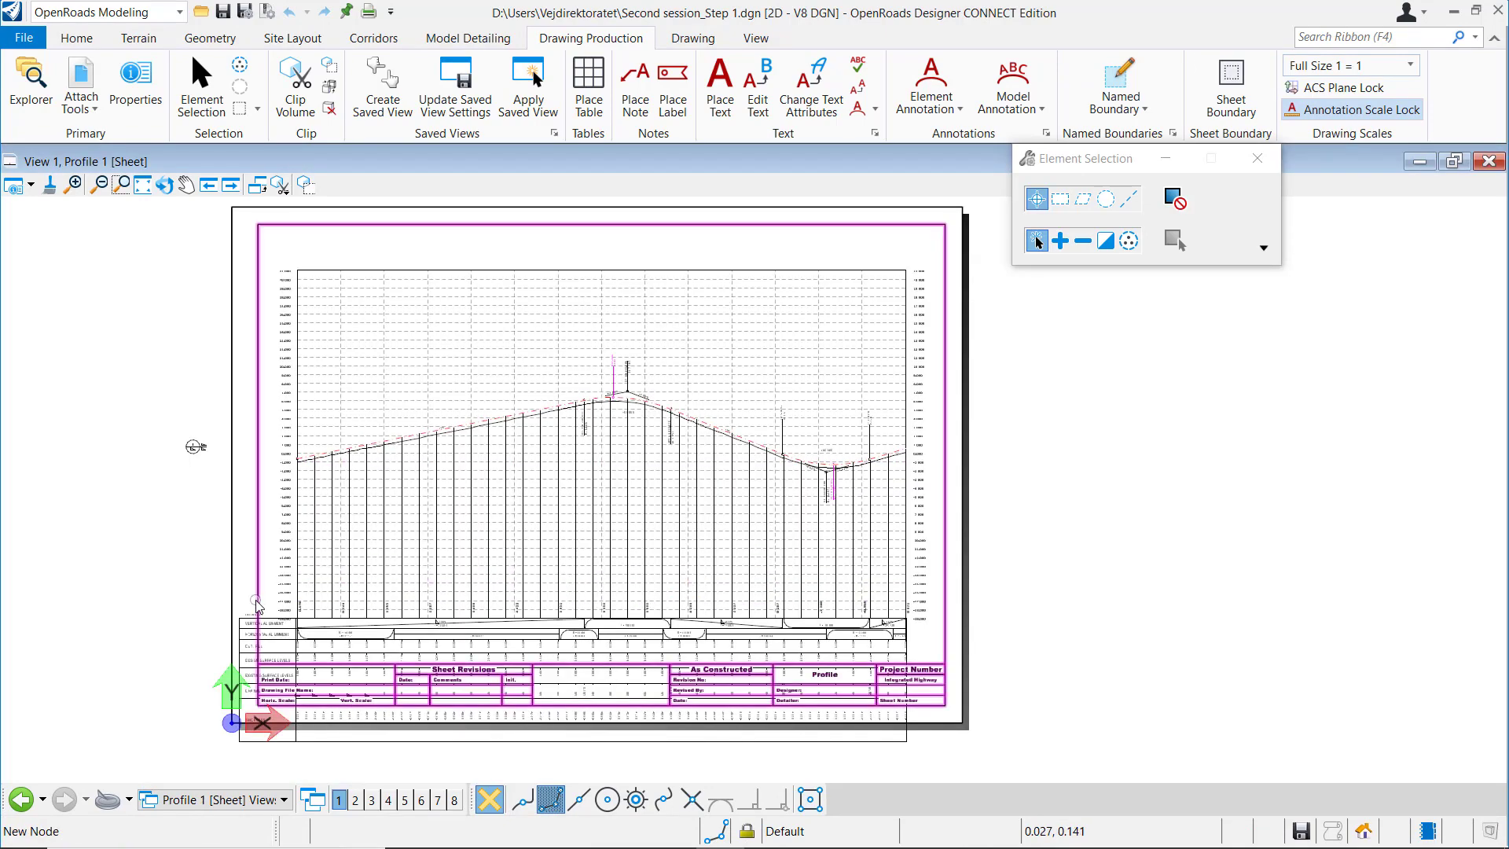
{"action": "scroll", "coordinate": [253, 716], "scroll_direction": "up", "scroll_amount": 5}
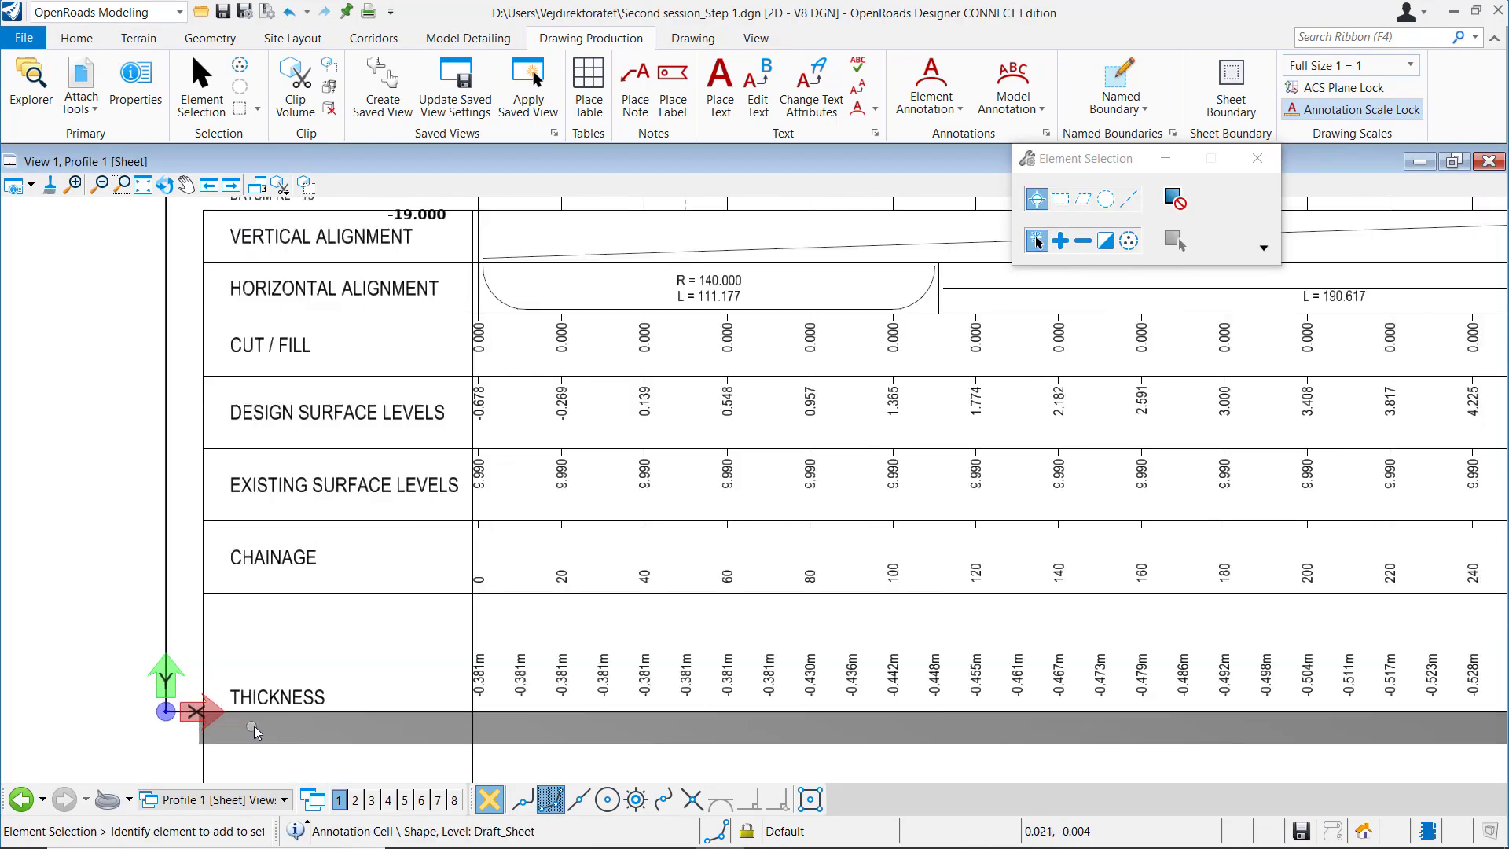
{"action": "scroll", "coordinate": [260, 713], "scroll_direction": "up", "scroll_amount": 2}
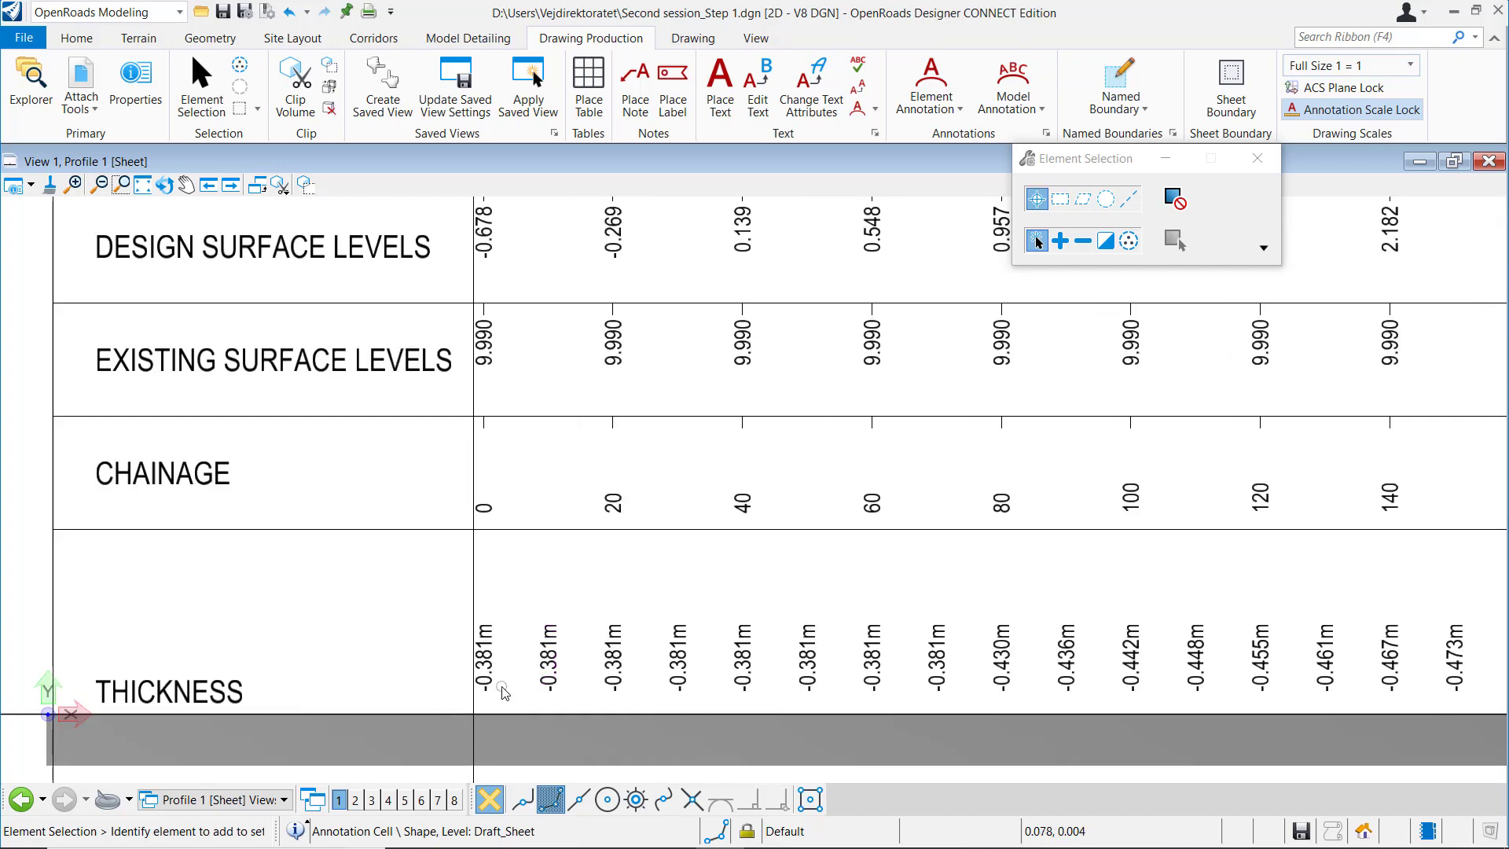
{"action": "scroll", "coordinate": [452, 680], "scroll_direction": "down", "scroll_amount": 1}
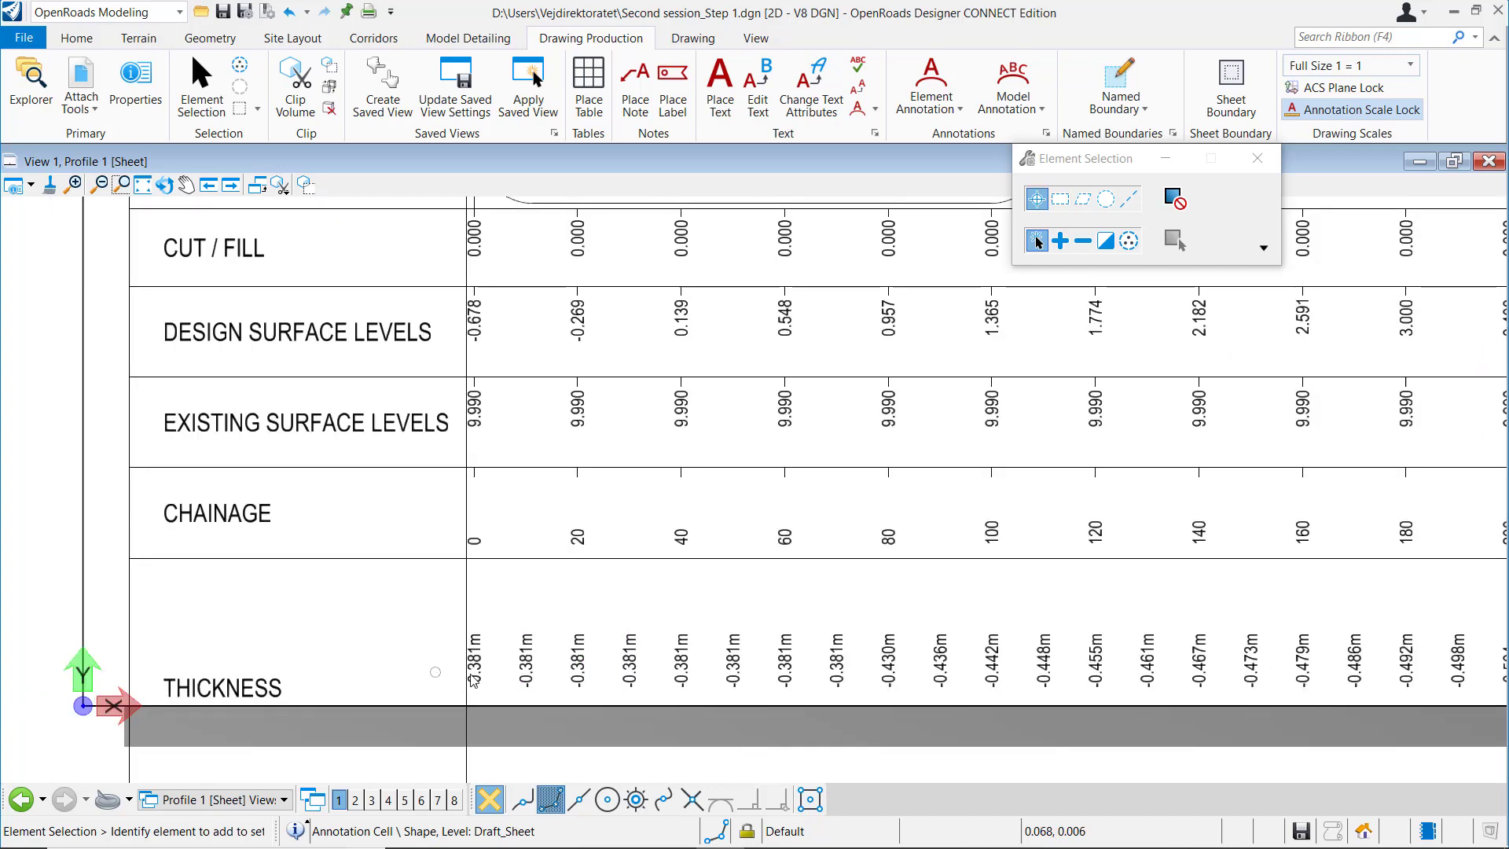
{"action": "middle_click_drag", "start_coordinate": [931, 691], "coordinate": [724, 654]}
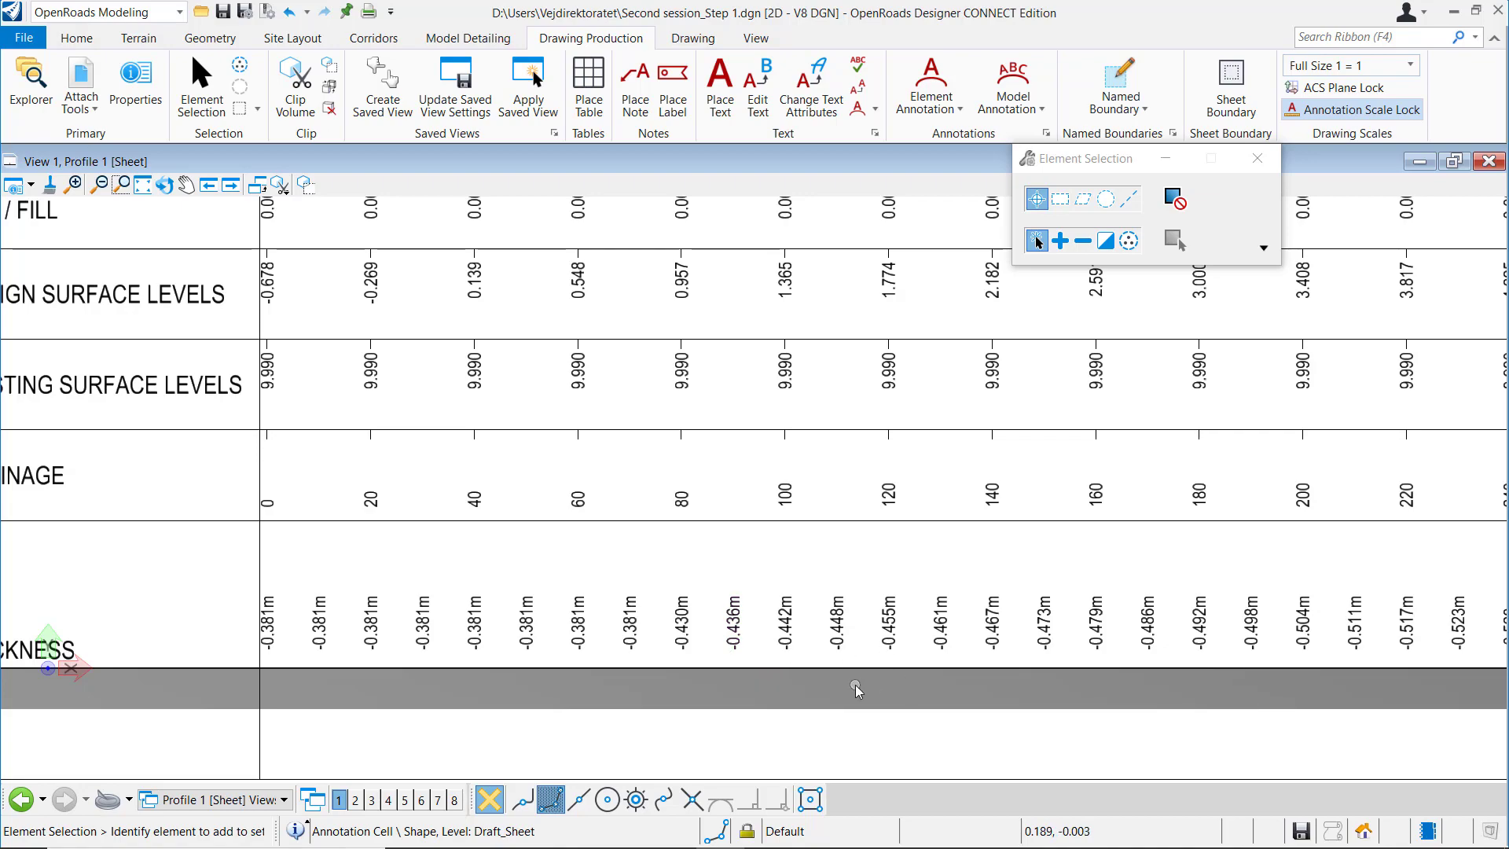
{"action": "scroll", "coordinate": [857, 690], "scroll_direction": "down", "scroll_amount": 3}
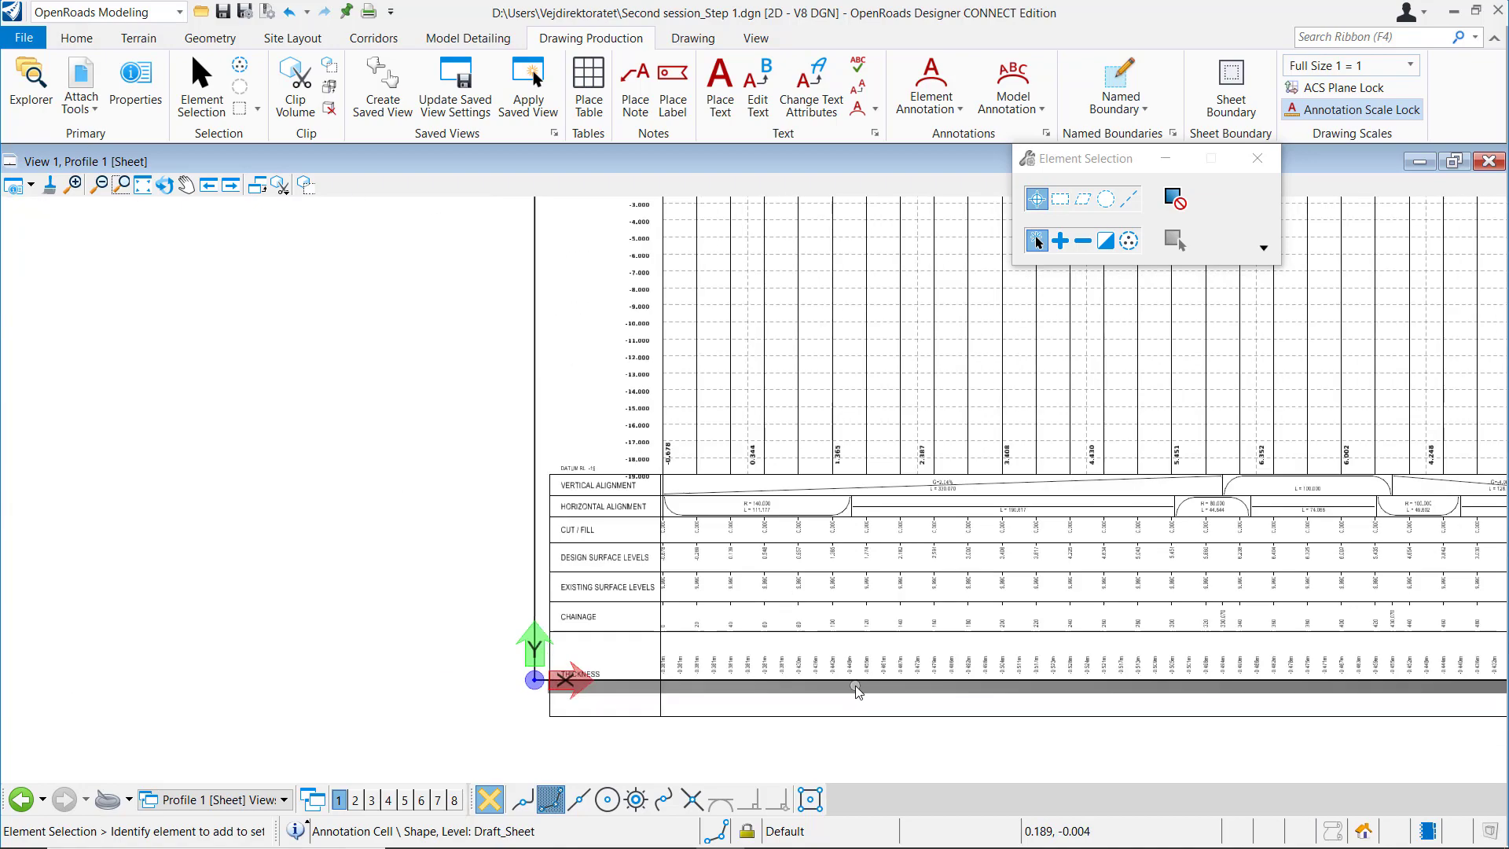
{"action": "scroll", "coordinate": [874, 420], "scroll_direction": "up", "scroll_amount": 2}
{"action": "scroll", "coordinate": [875, 420], "scroll_direction": "up", "scroll_amount": 1}
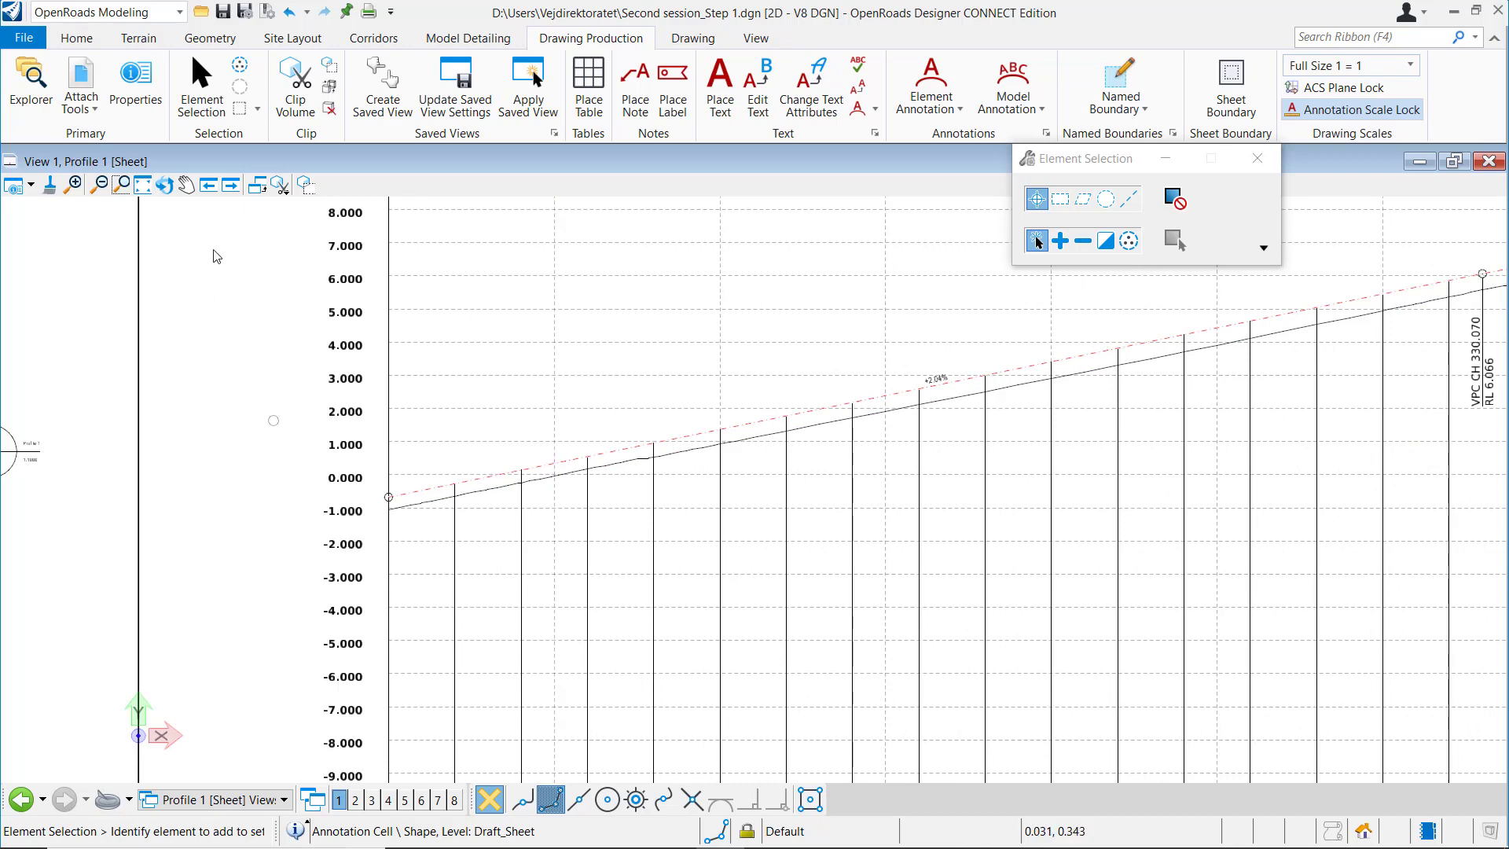
- Return to the Default model views and expand the Standards tree under OpenRoads Standards
{"action": "left_click", "coordinate": [194, 800]}
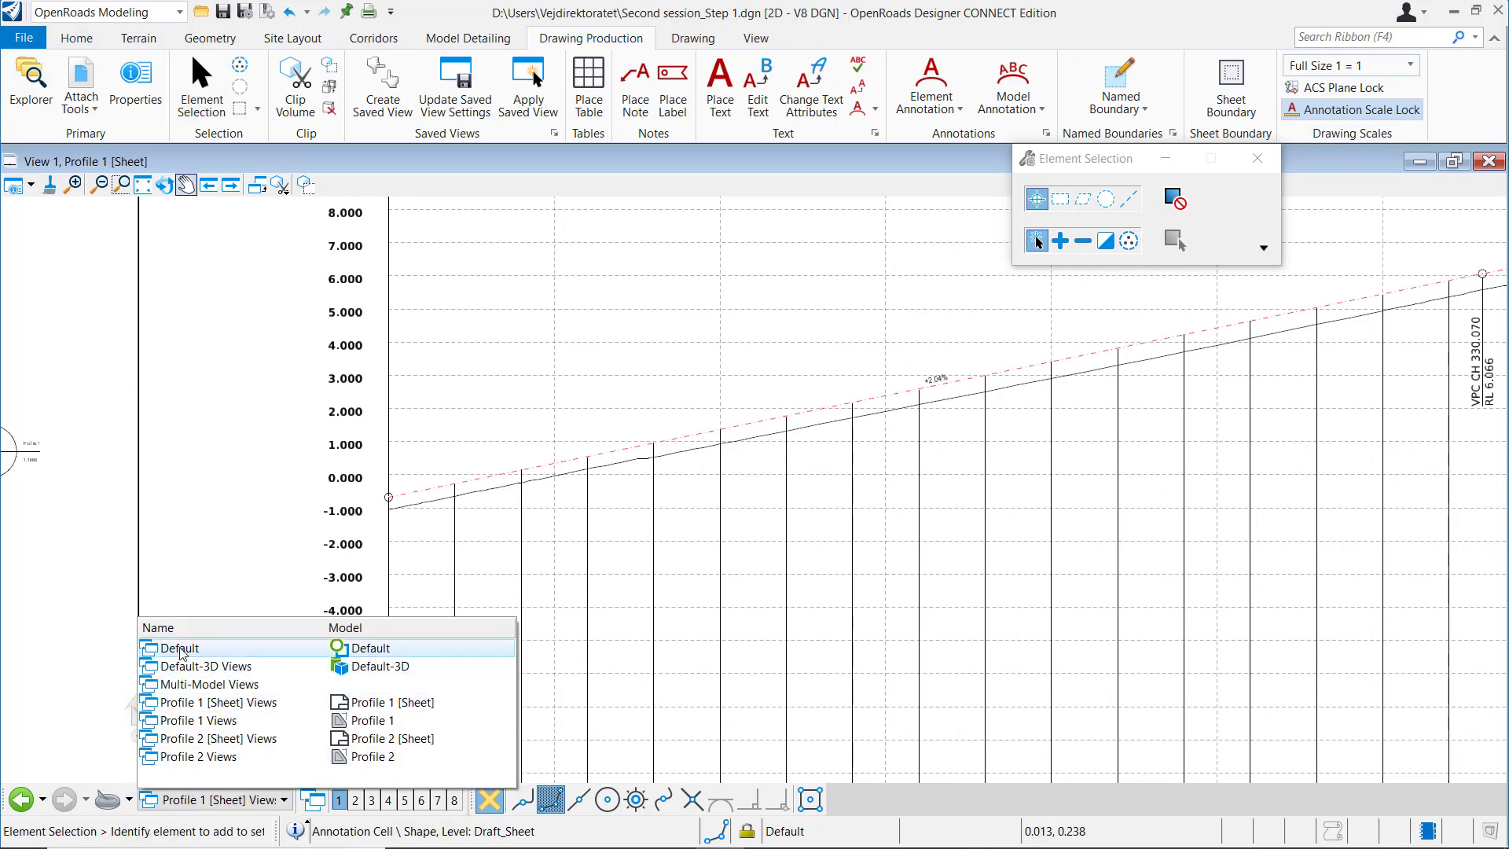
{"action": "left_click", "coordinate": [182, 651]}
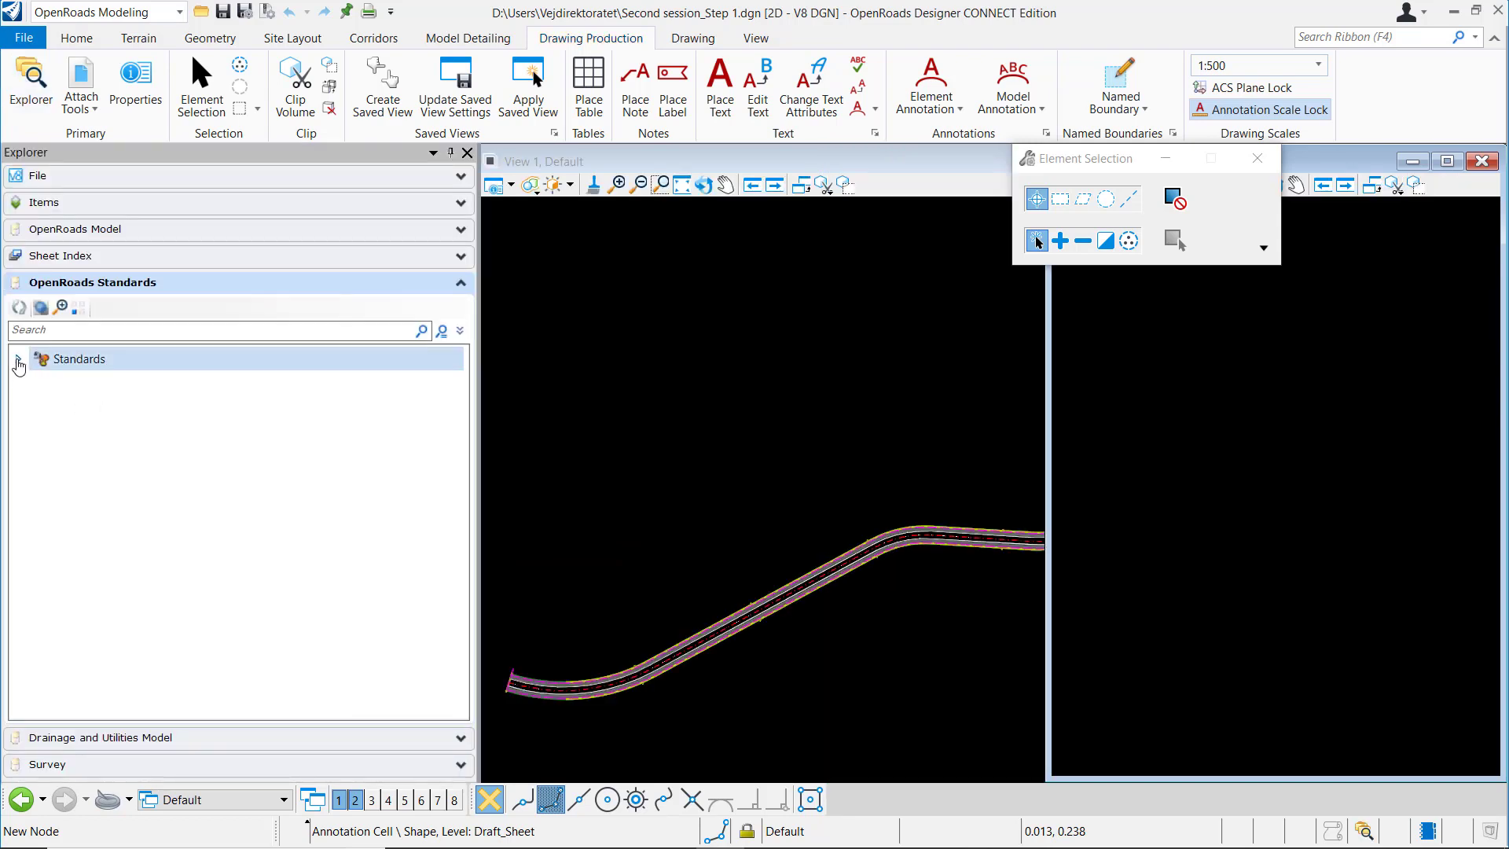
{"action": "left_click", "coordinate": [17, 360]}
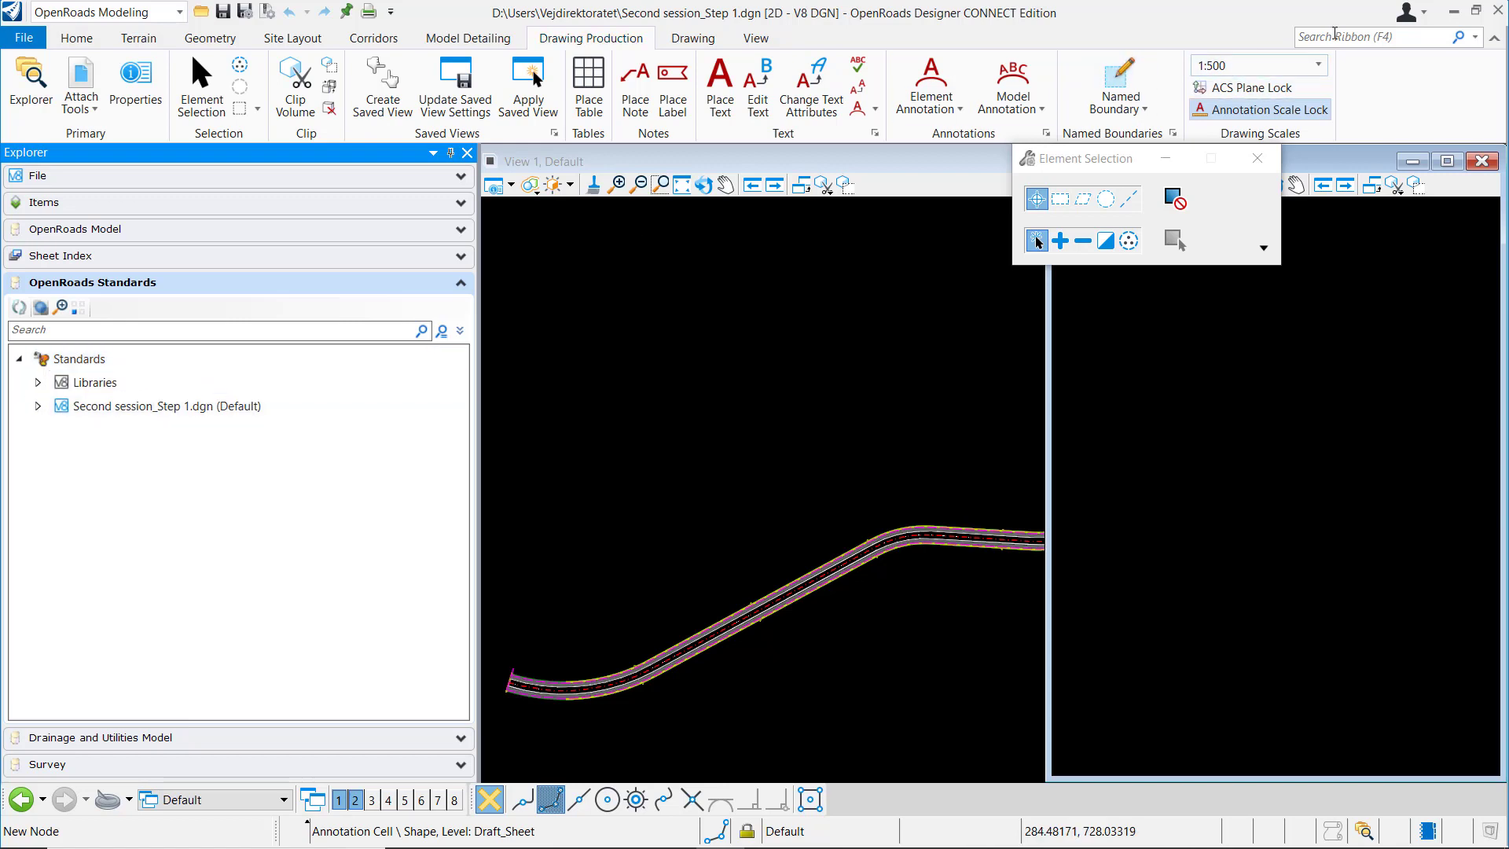
- Open the Text Favorite Manager, examine the Distance place holder among the 0.000m-1 favorite's profile annotation fields, and close the manager
{"action": "left_click", "coordinate": [1295, 39]}
{"action": "type", "text": "text"}
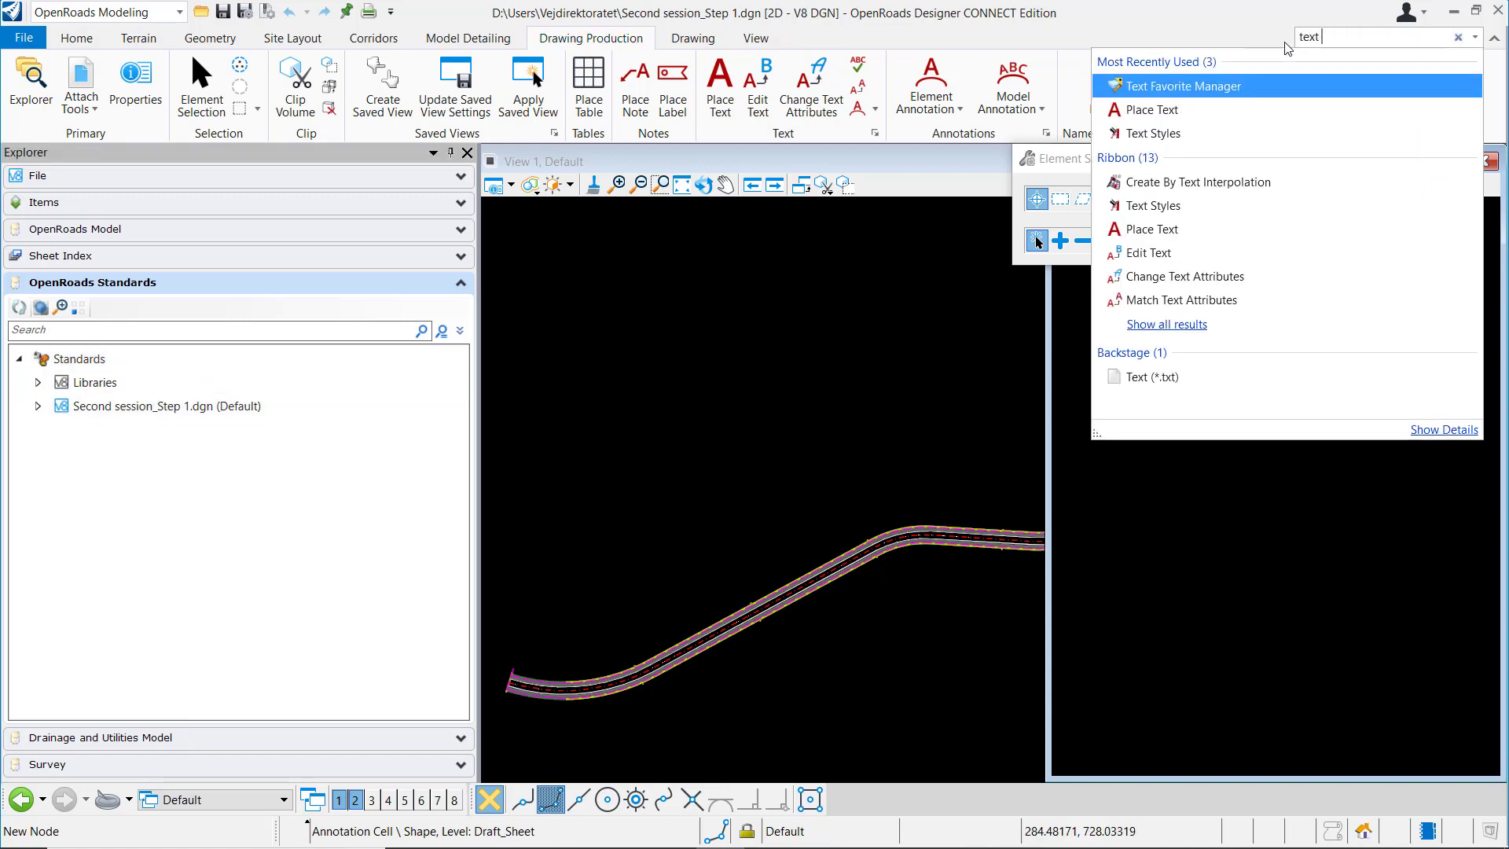
{"action": "key", "text": "Return"}
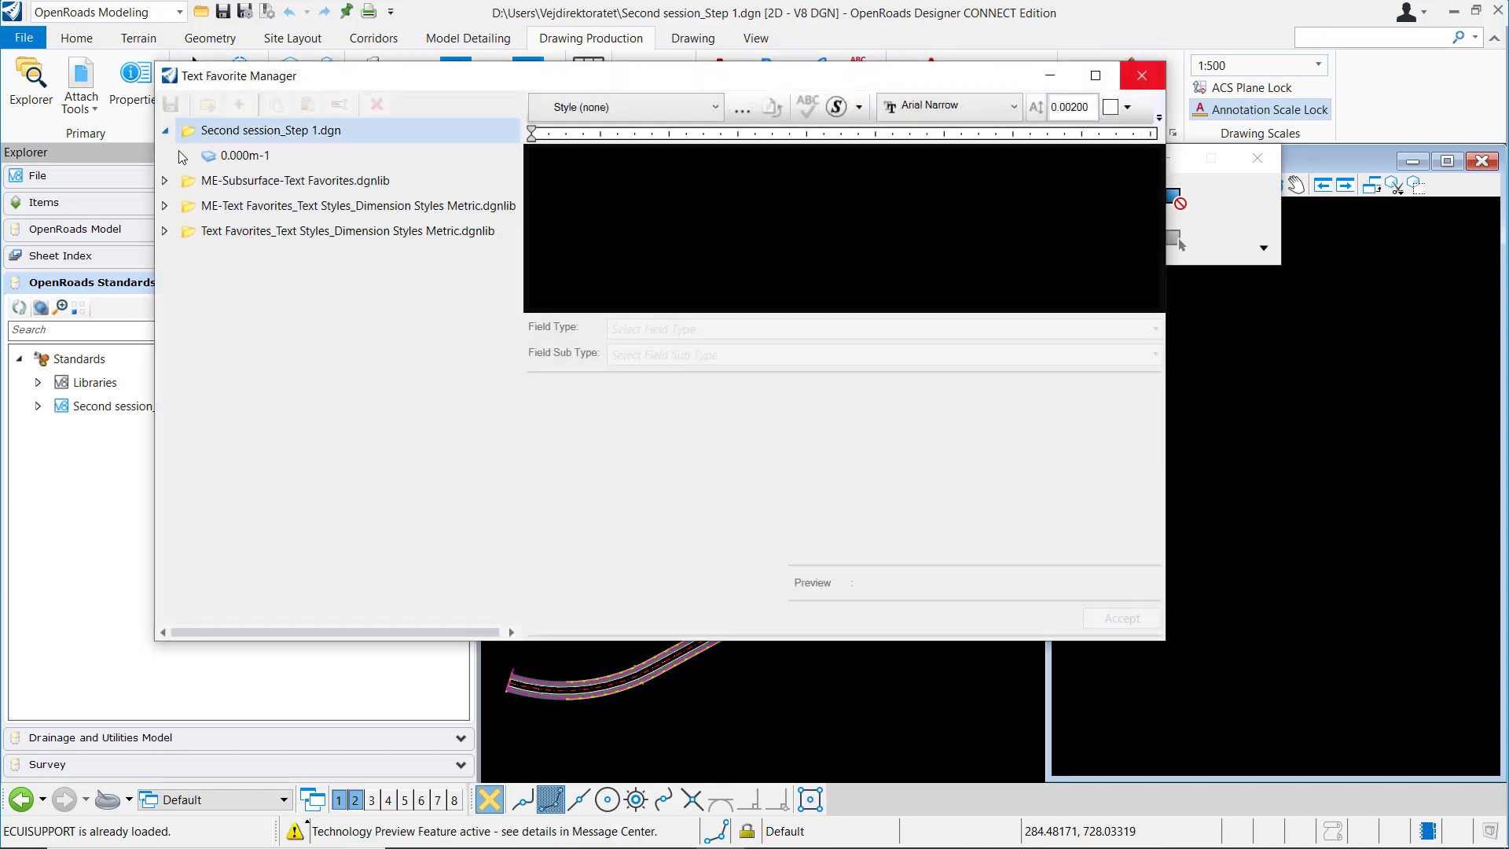
{"action": "left_click", "coordinate": [240, 155]}
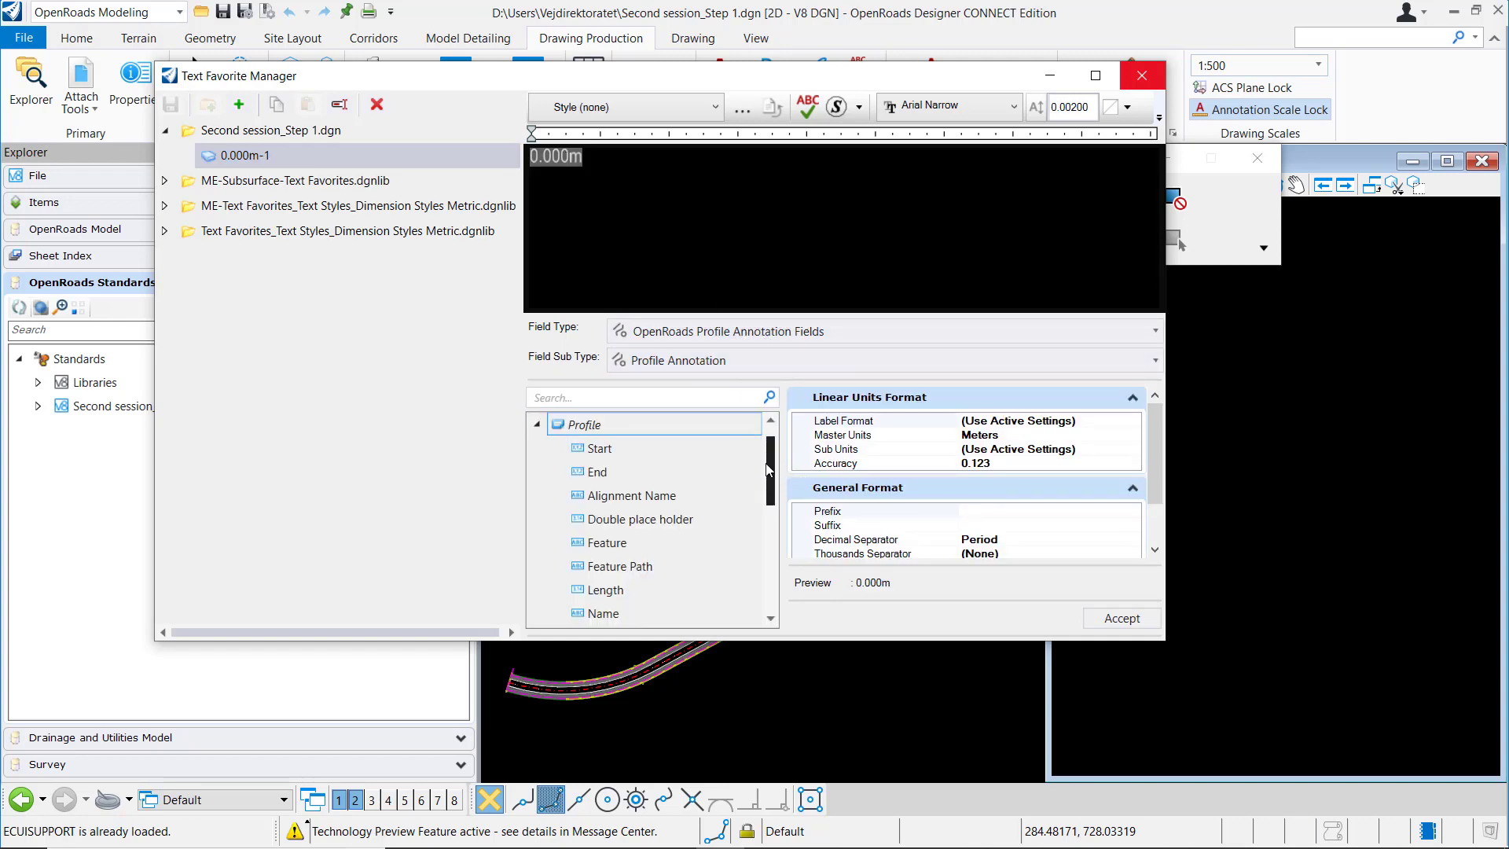
{"action": "left_click_drag", "start_coordinate": [770, 497], "coordinate": [767, 535]}
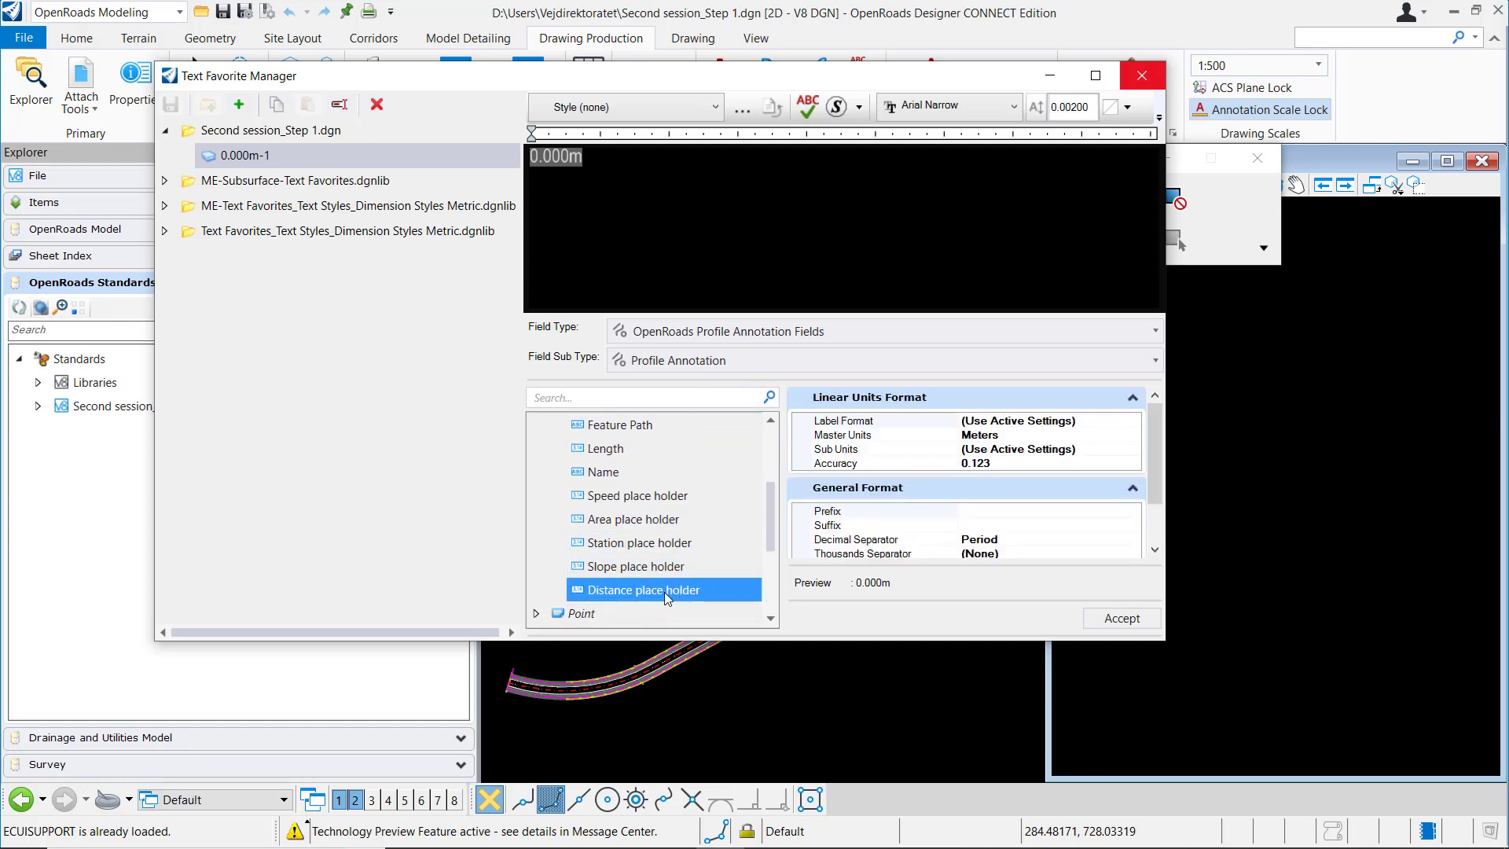
{"action": "left_click", "coordinate": [1141, 75]}
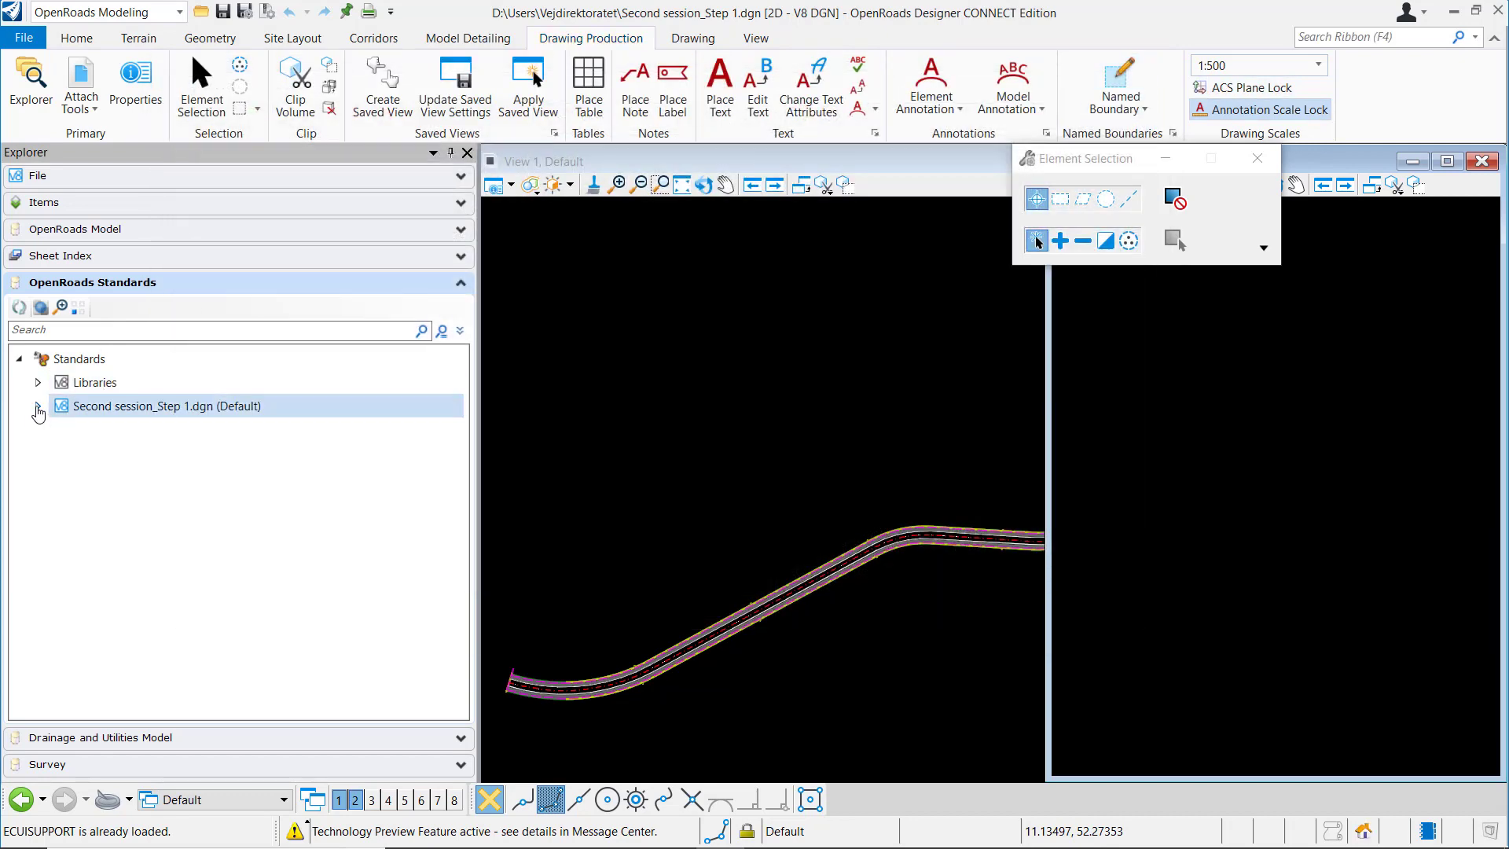
- Open the A1 2.5mm Profile Frame Proposed profile drawing annotation group of Second session_Step 1.dgn in Manage Annotations
{"action": "left_click", "coordinate": [37, 406]}
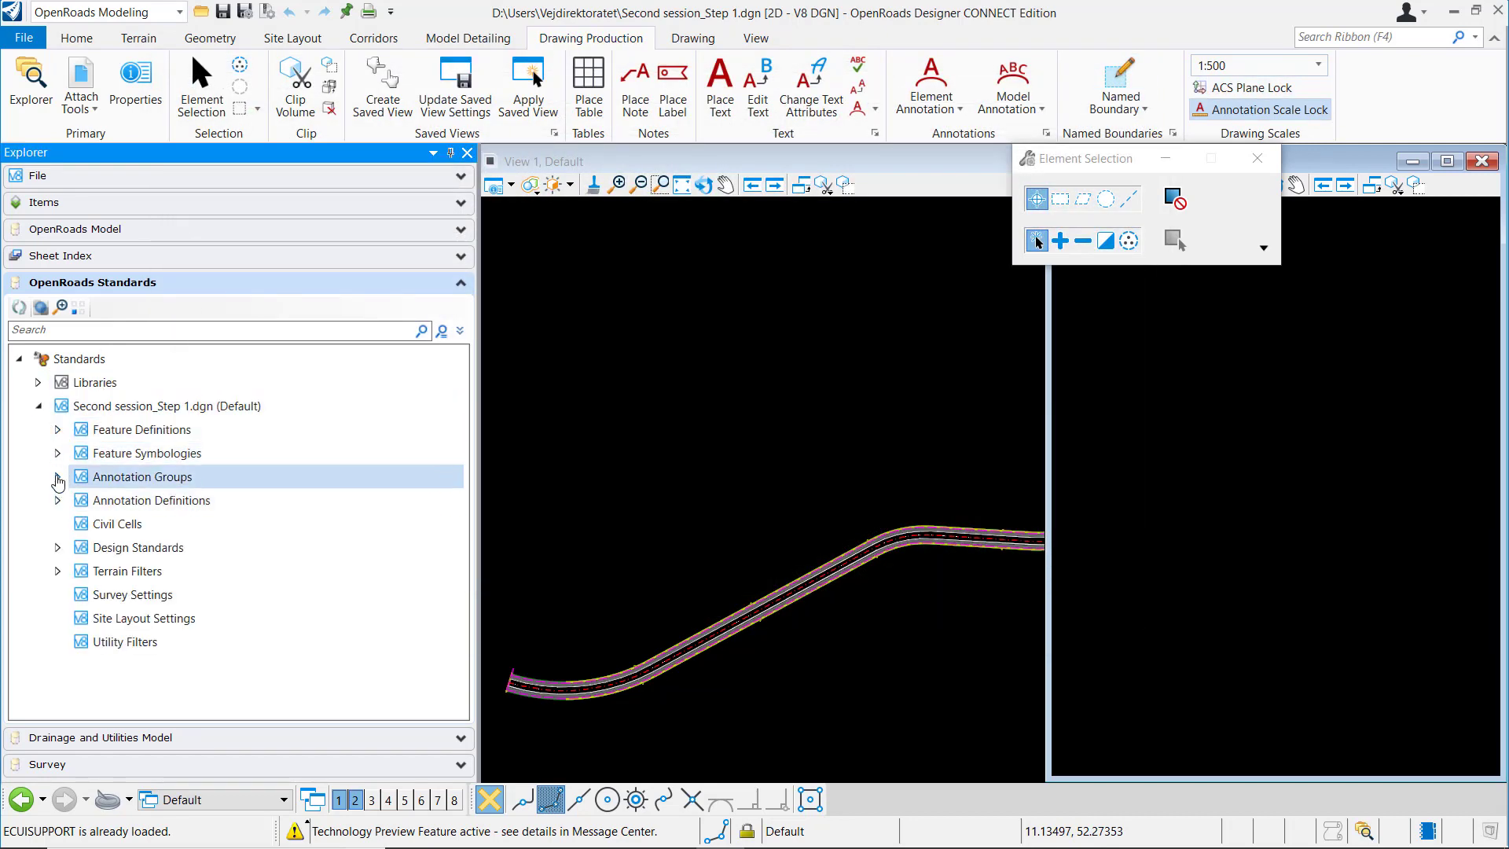
{"action": "left_click", "coordinate": [57, 477]}
{"action": "left_click", "coordinate": [77, 523]}
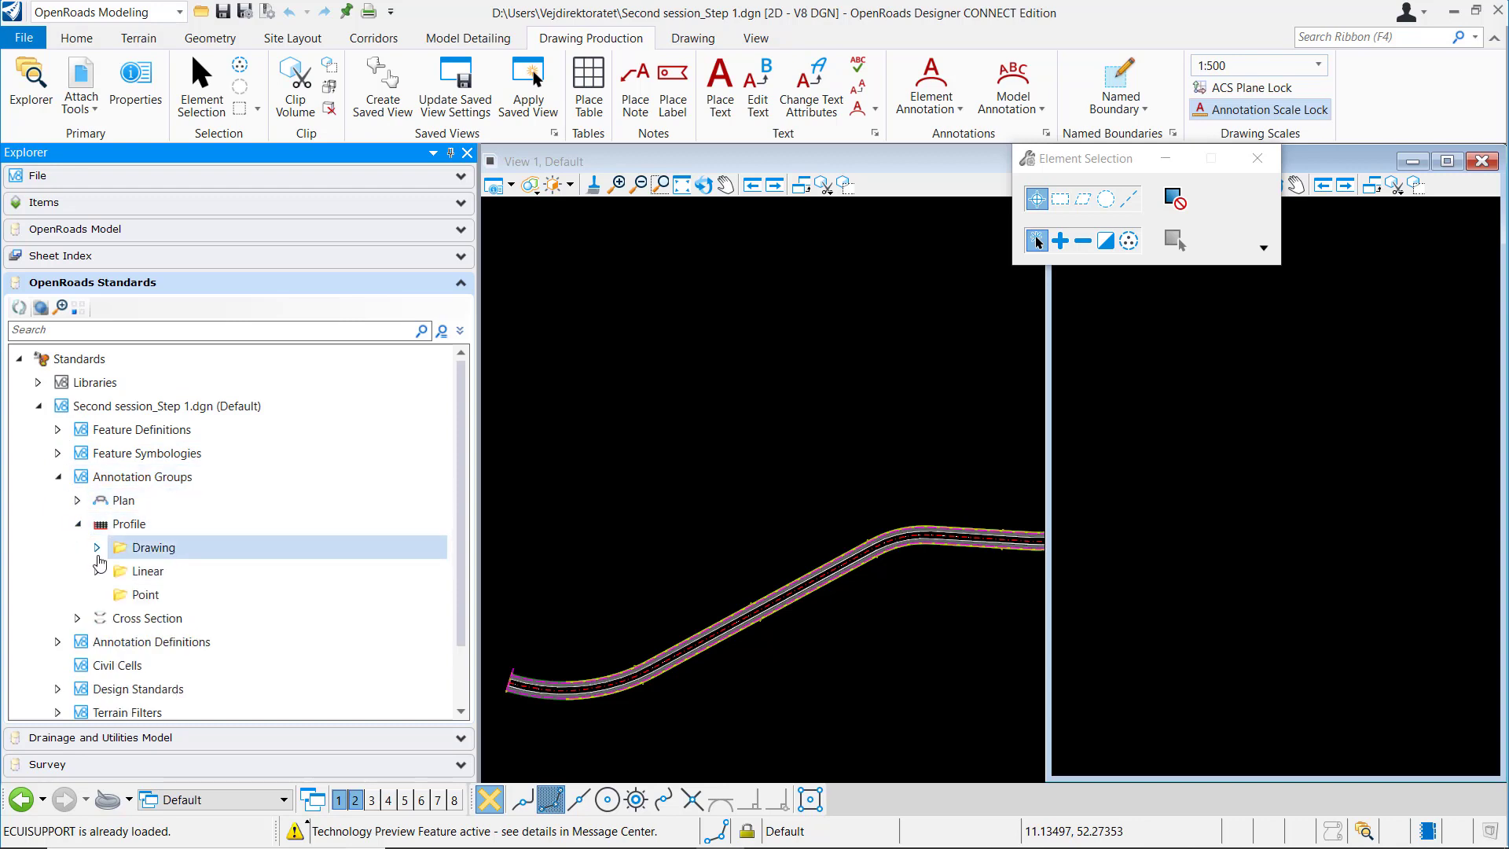
{"action": "left_click", "coordinate": [97, 547]}
{"action": "left_click", "coordinate": [233, 571]}
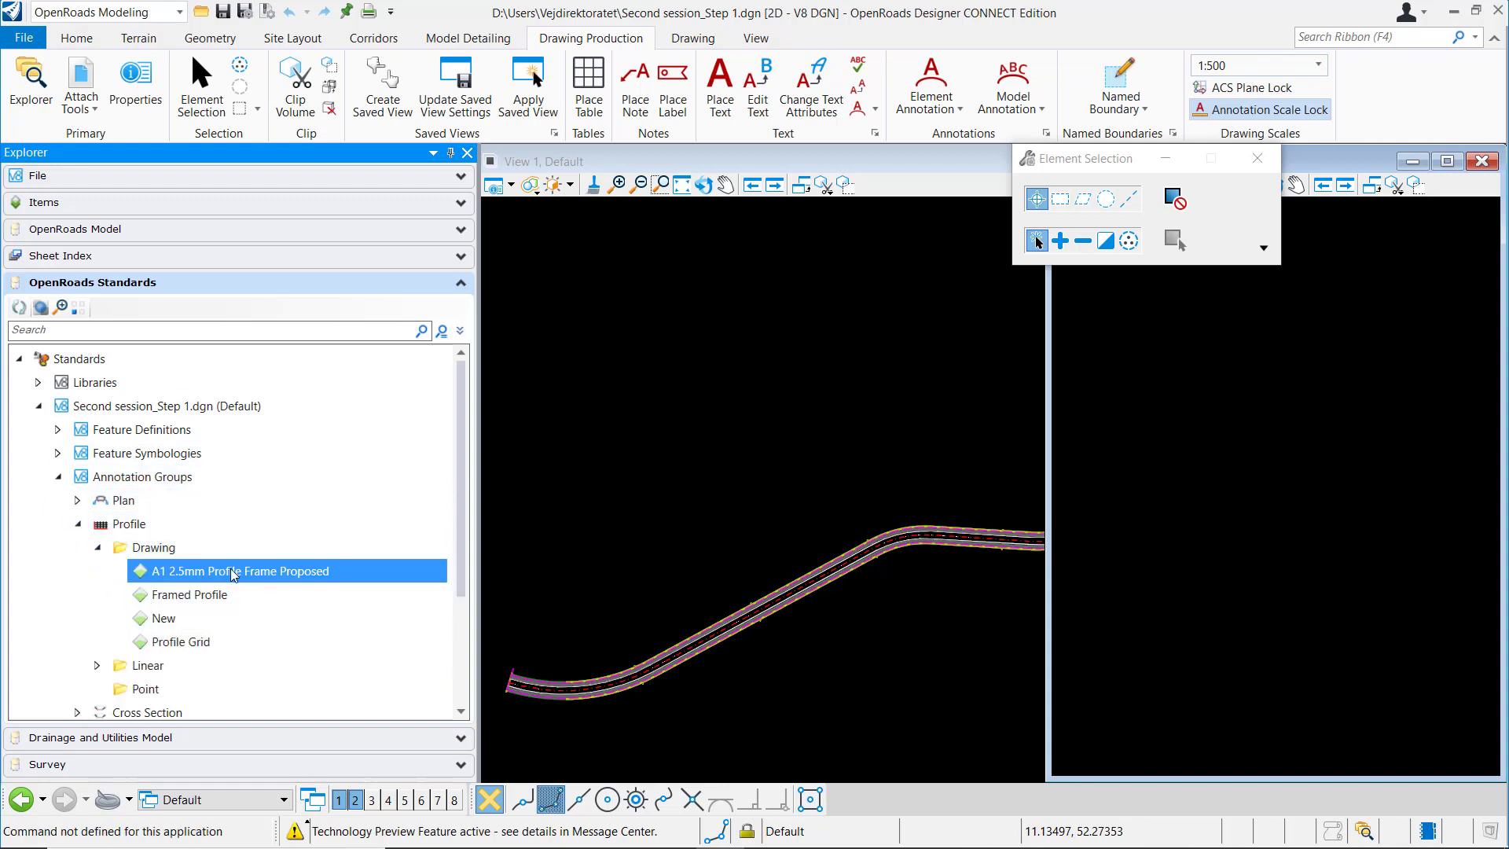
{"action": "right_click", "coordinate": [233, 572]}
{"action": "left_click", "coordinate": [283, 583]}
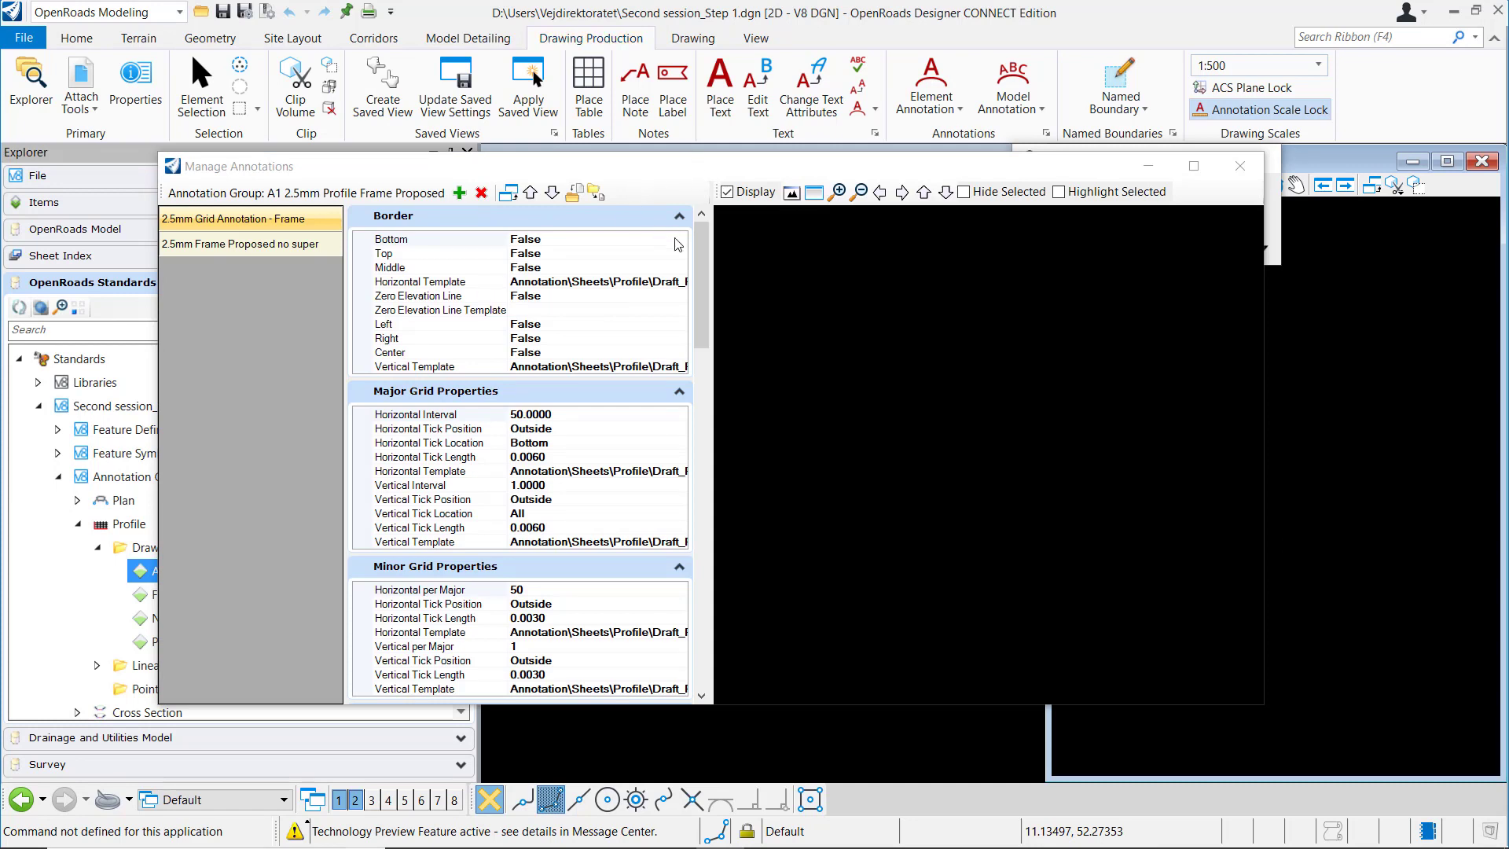
- Examine the 2.5mm Grid Annotation - Frame settings and the THICKNESS row definition in the 2.5mm Frame Proposed no super annotation
{"action": "left_click_drag", "start_coordinate": [705, 269], "coordinate": [704, 294]}
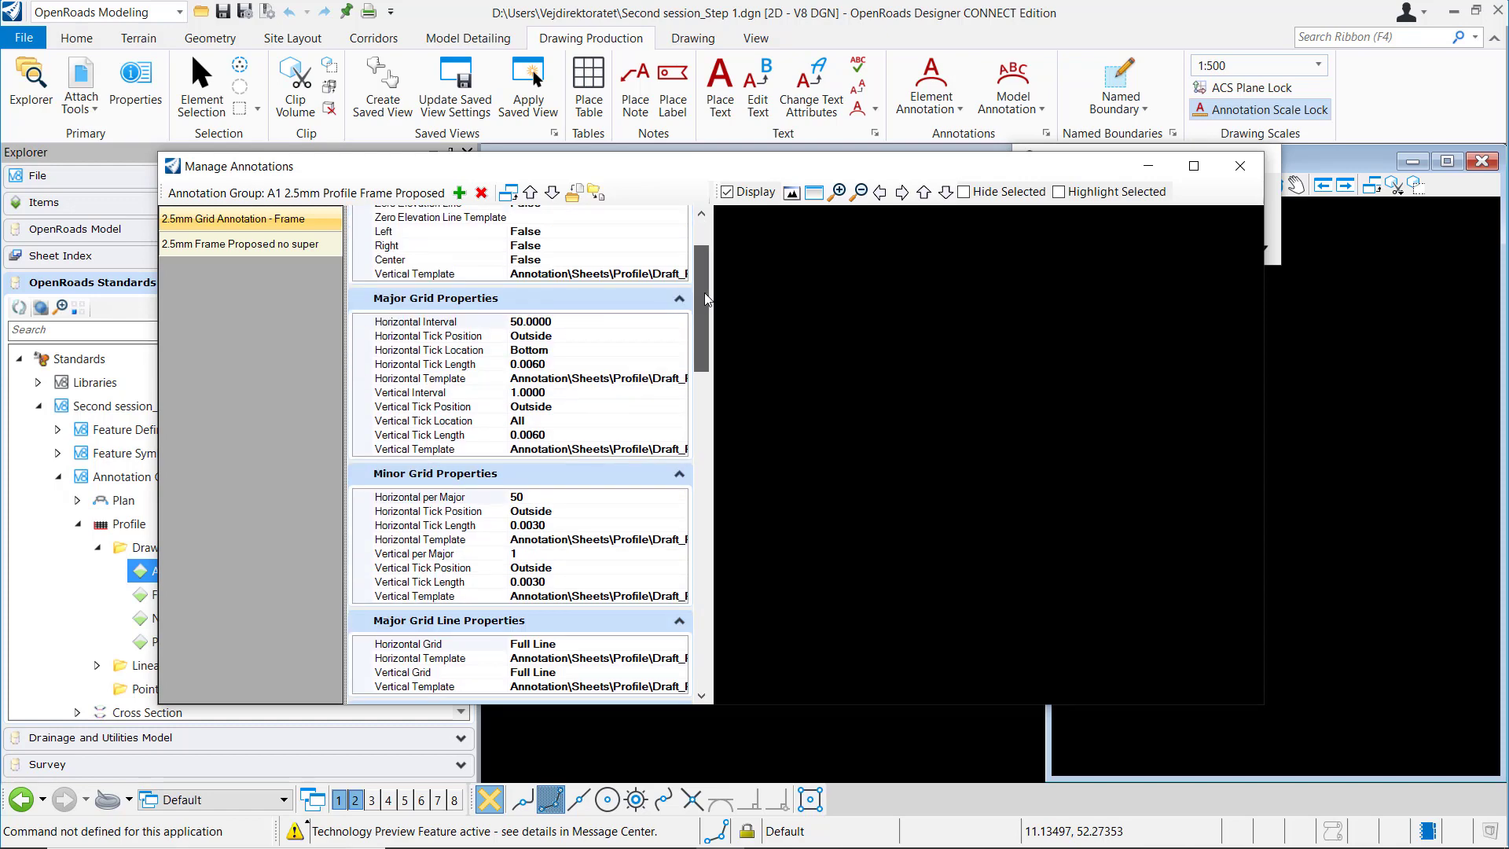
{"action": "left_click", "coordinate": [251, 244]}
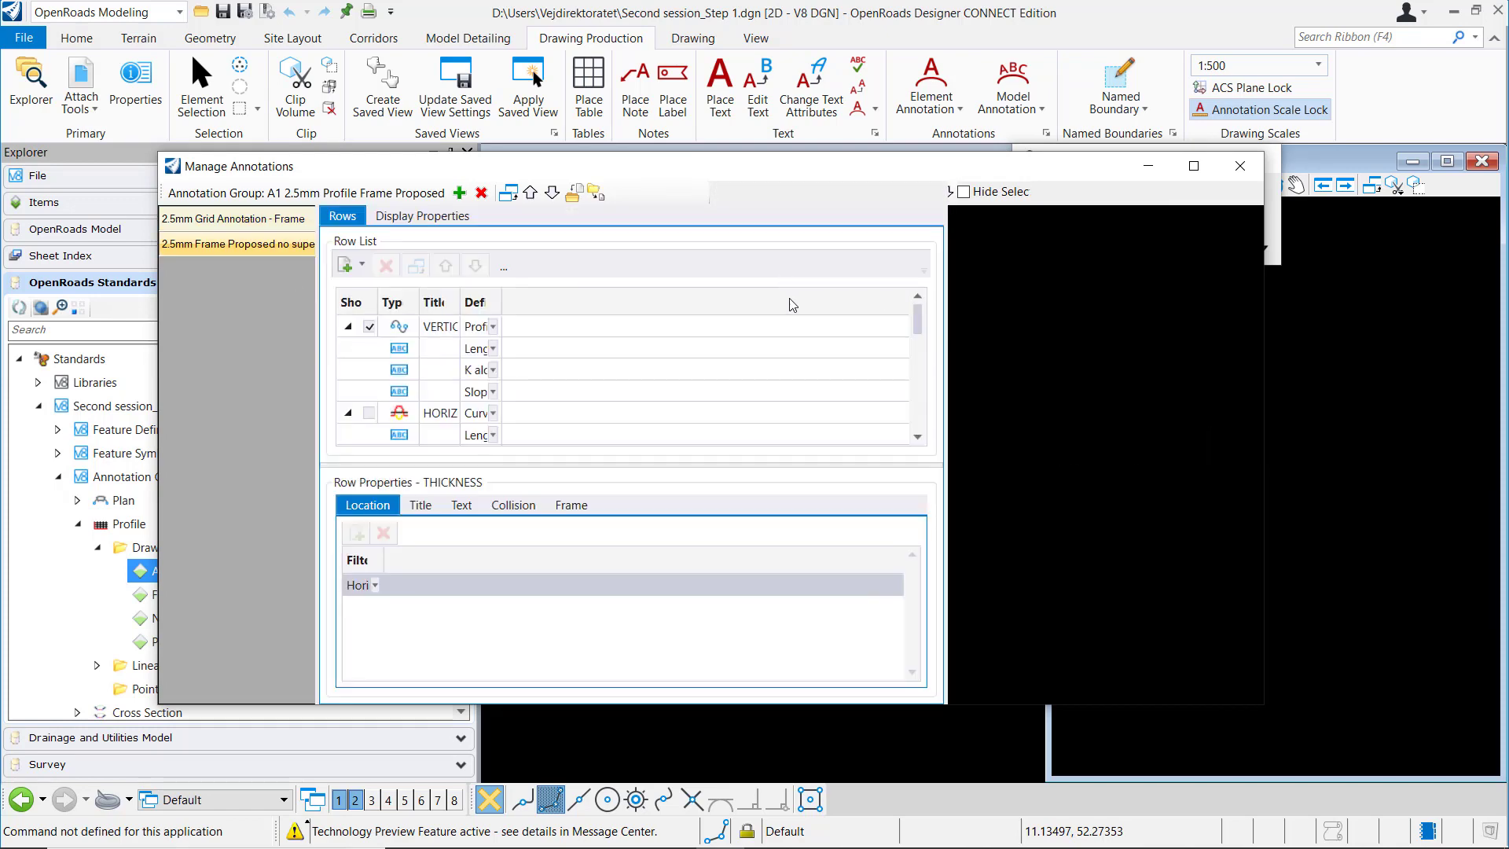
{"action": "scroll", "coordinate": [862, 333], "scroll_direction": "down", "scroll_amount": 3}
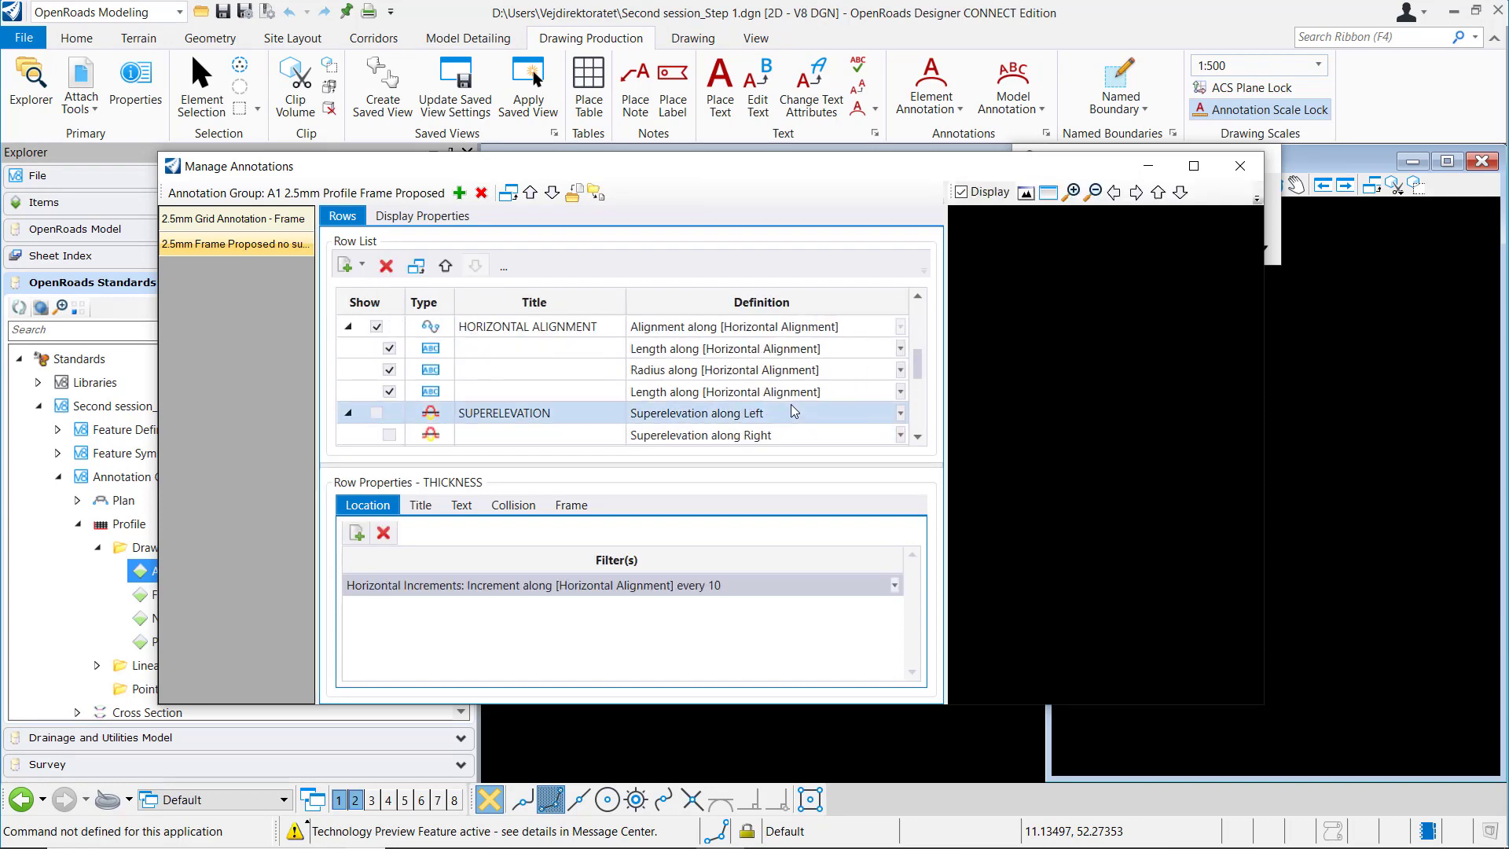
{"action": "scroll", "coordinate": [790, 404], "scroll_direction": "down", "scroll_amount": 5}
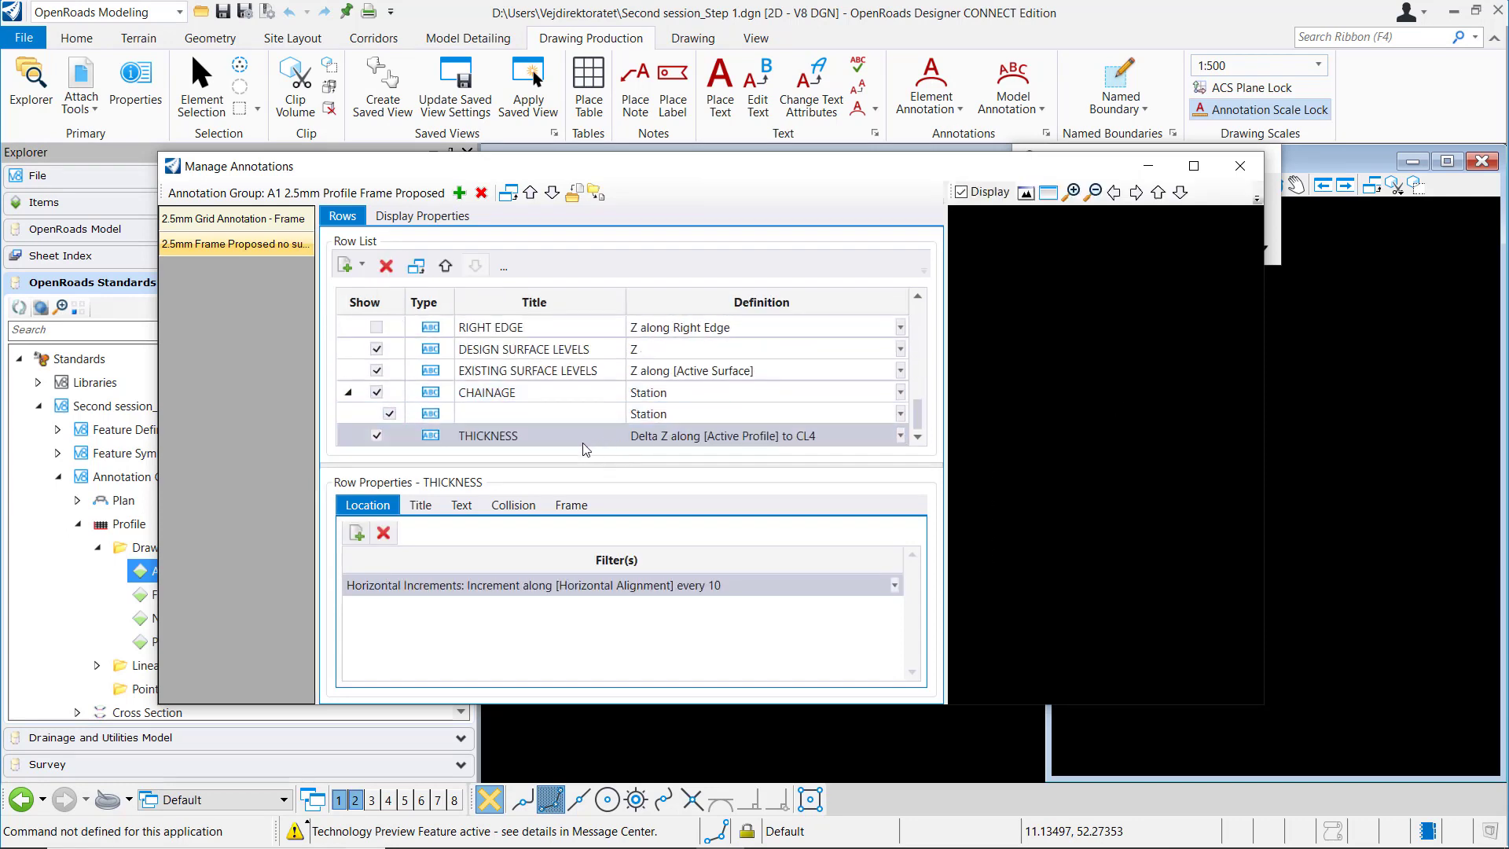
{"action": "left_click", "coordinate": [528, 434]}
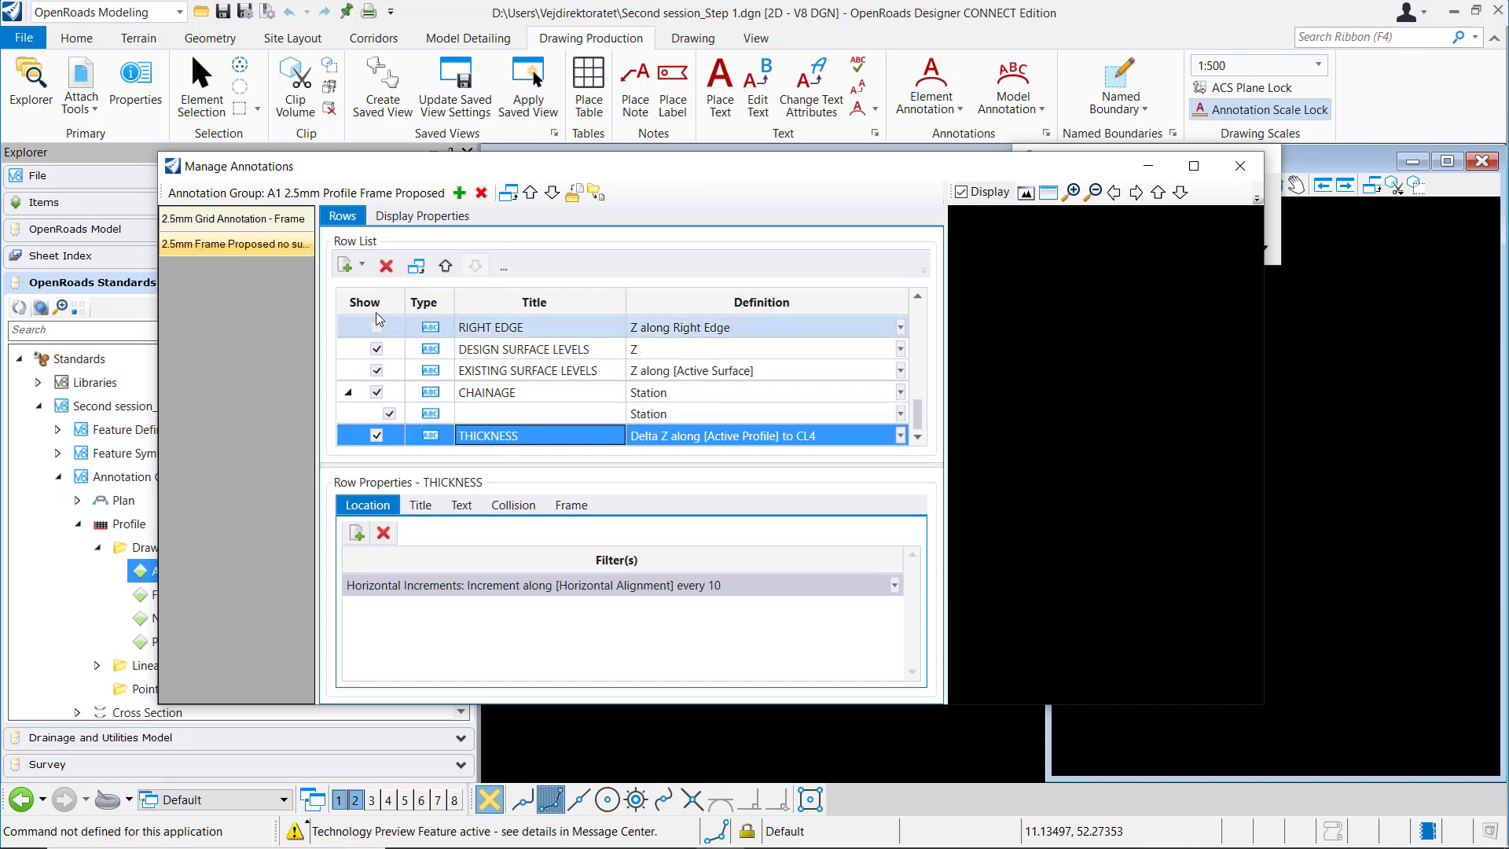
- Add a label row after the THICKNESS row and set its definition type to Profile to Profile
{"action": "left_click", "coordinate": [363, 265]}
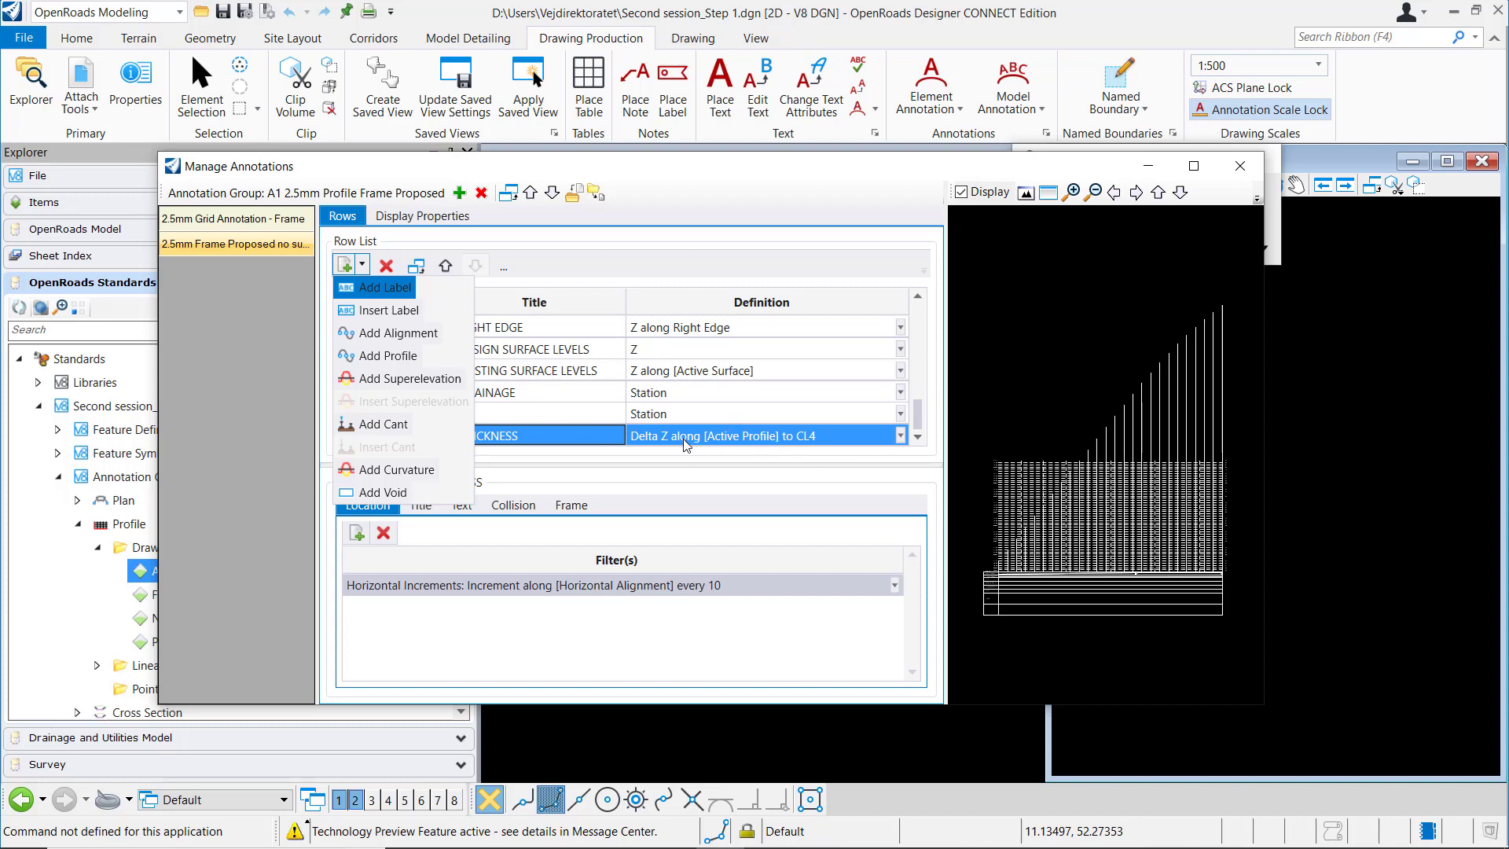
{"action": "left_click", "coordinate": [385, 287]}
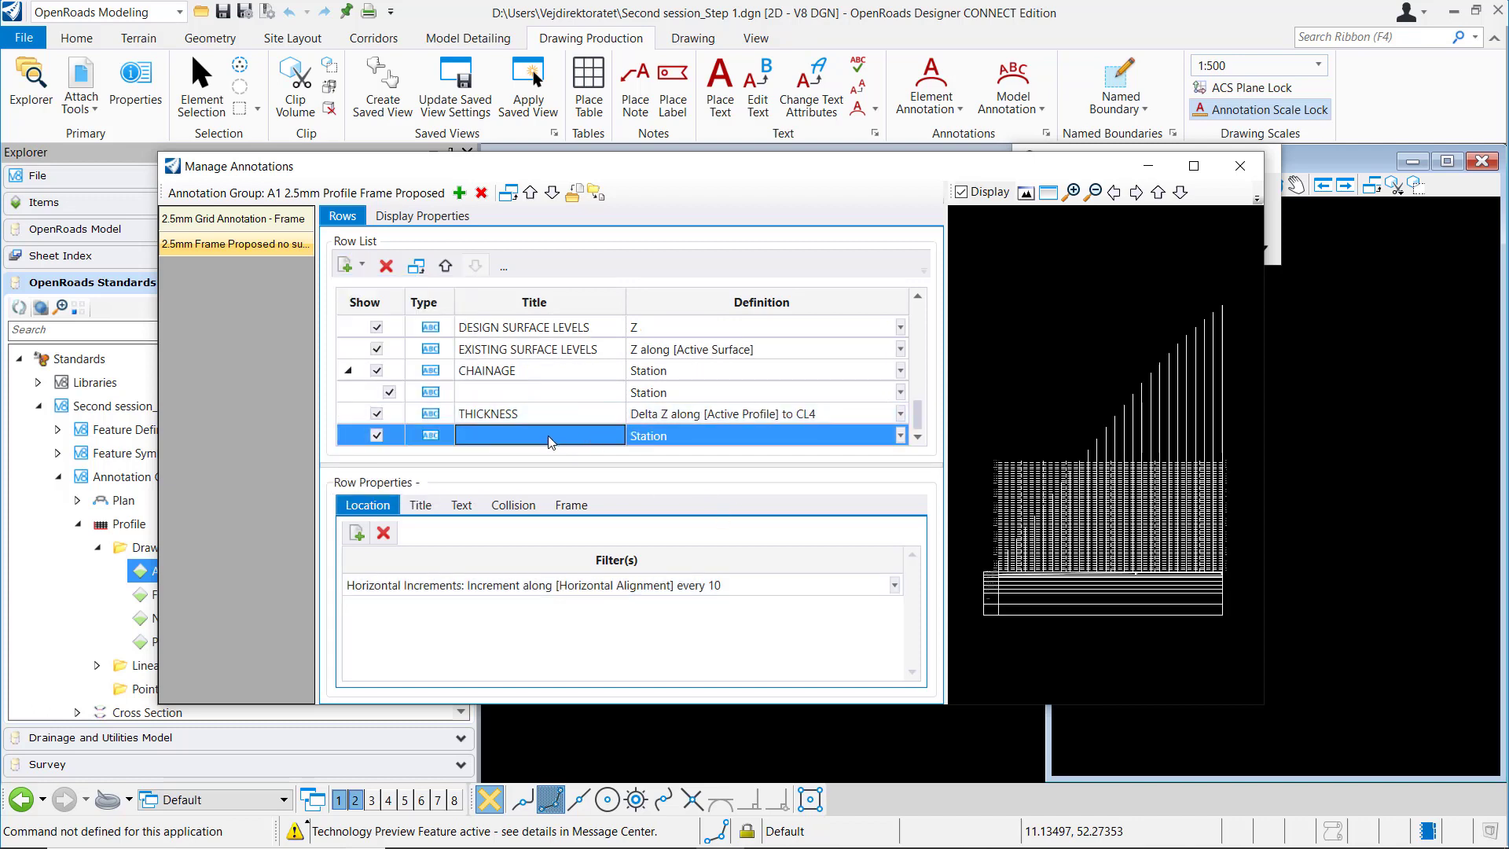
{"action": "left_click", "coordinate": [549, 436]}
{"action": "left_click", "coordinate": [702, 437]}
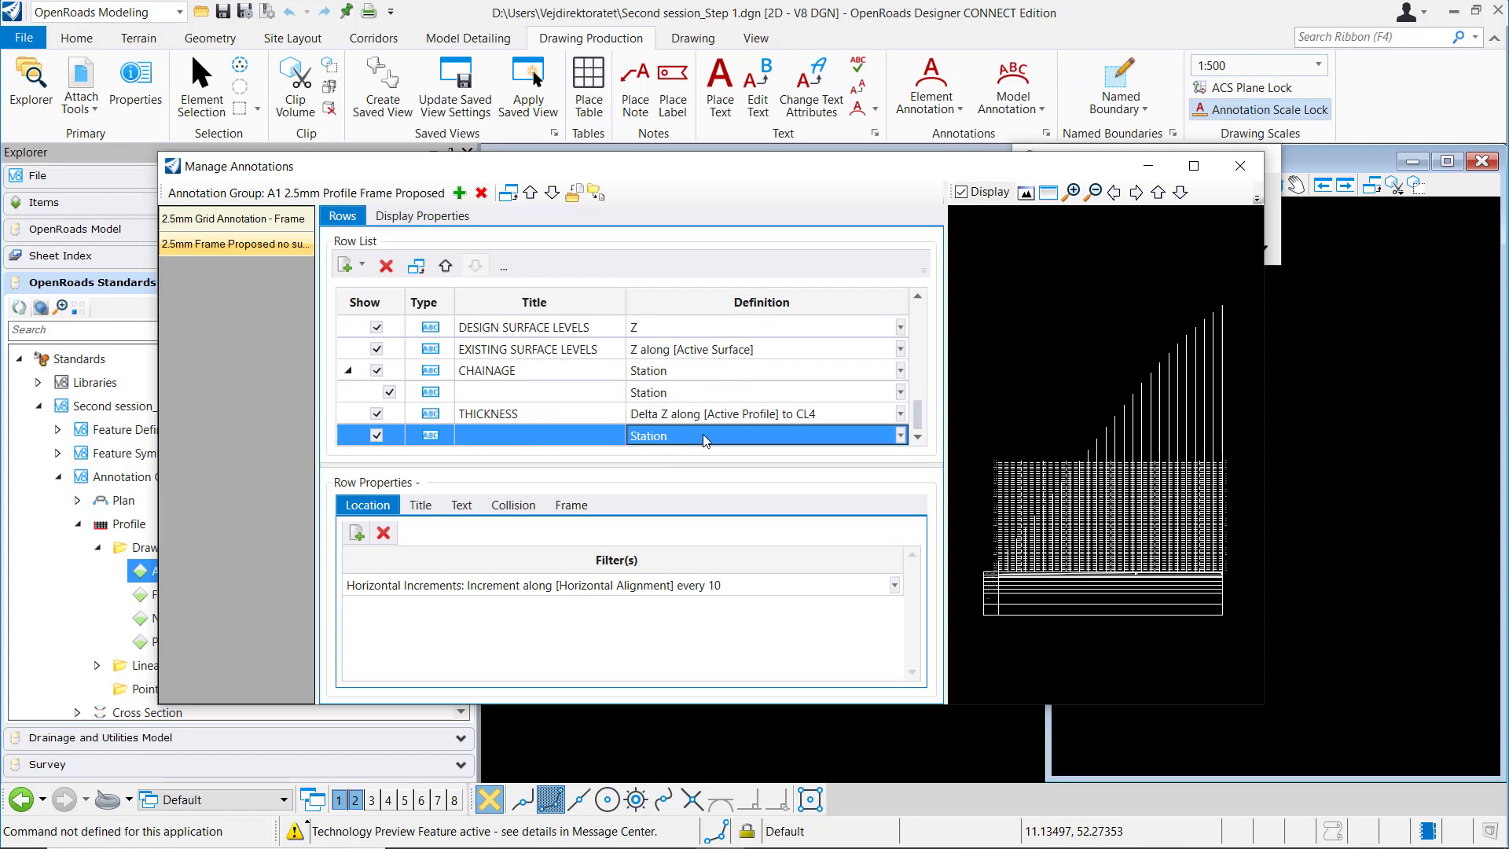
{"action": "left_click", "coordinate": [899, 436]}
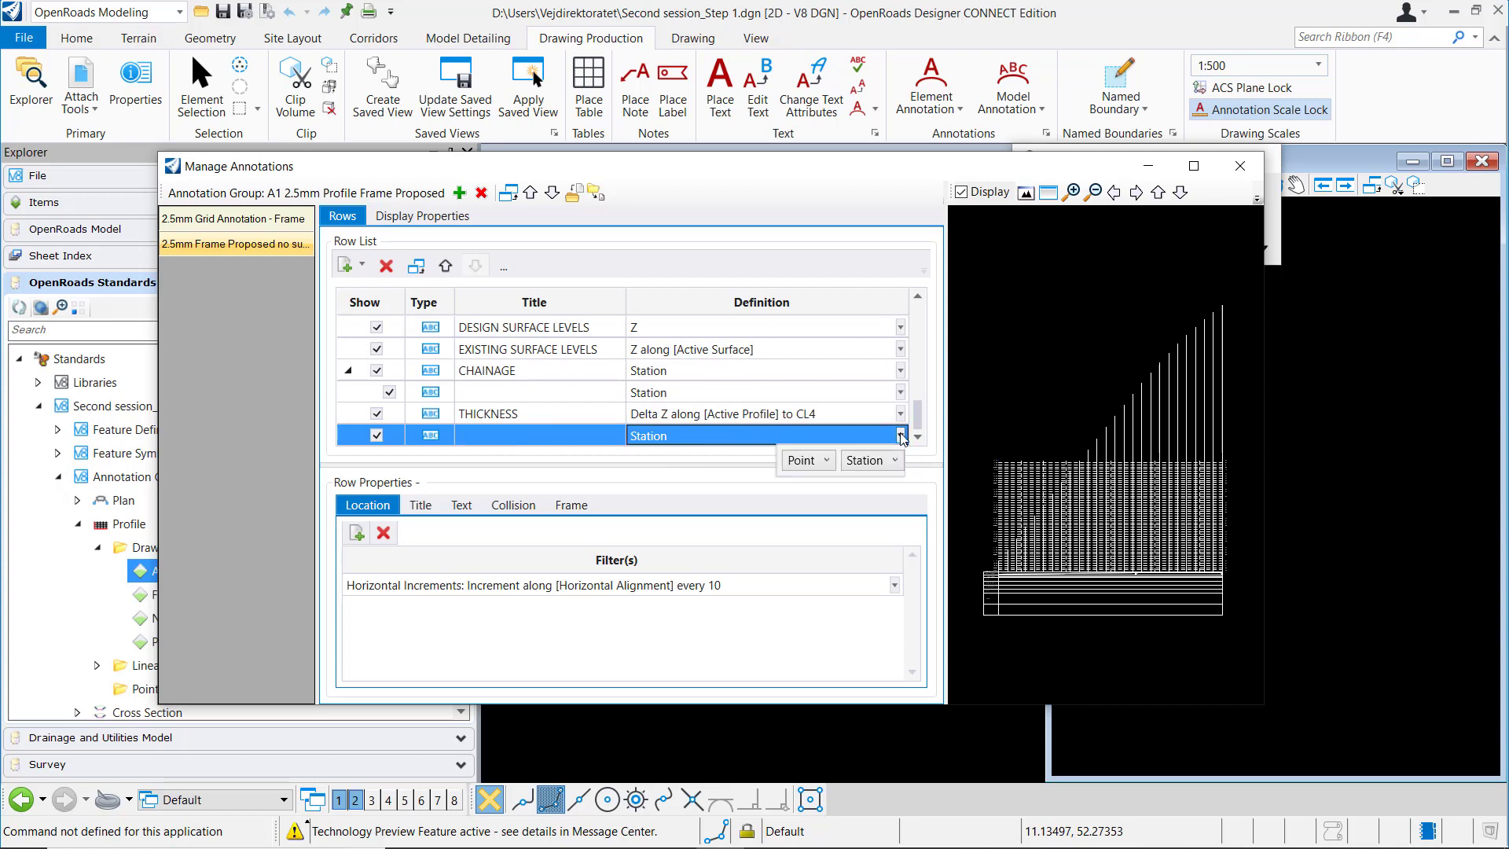
{"action": "left_click", "coordinate": [823, 461]}
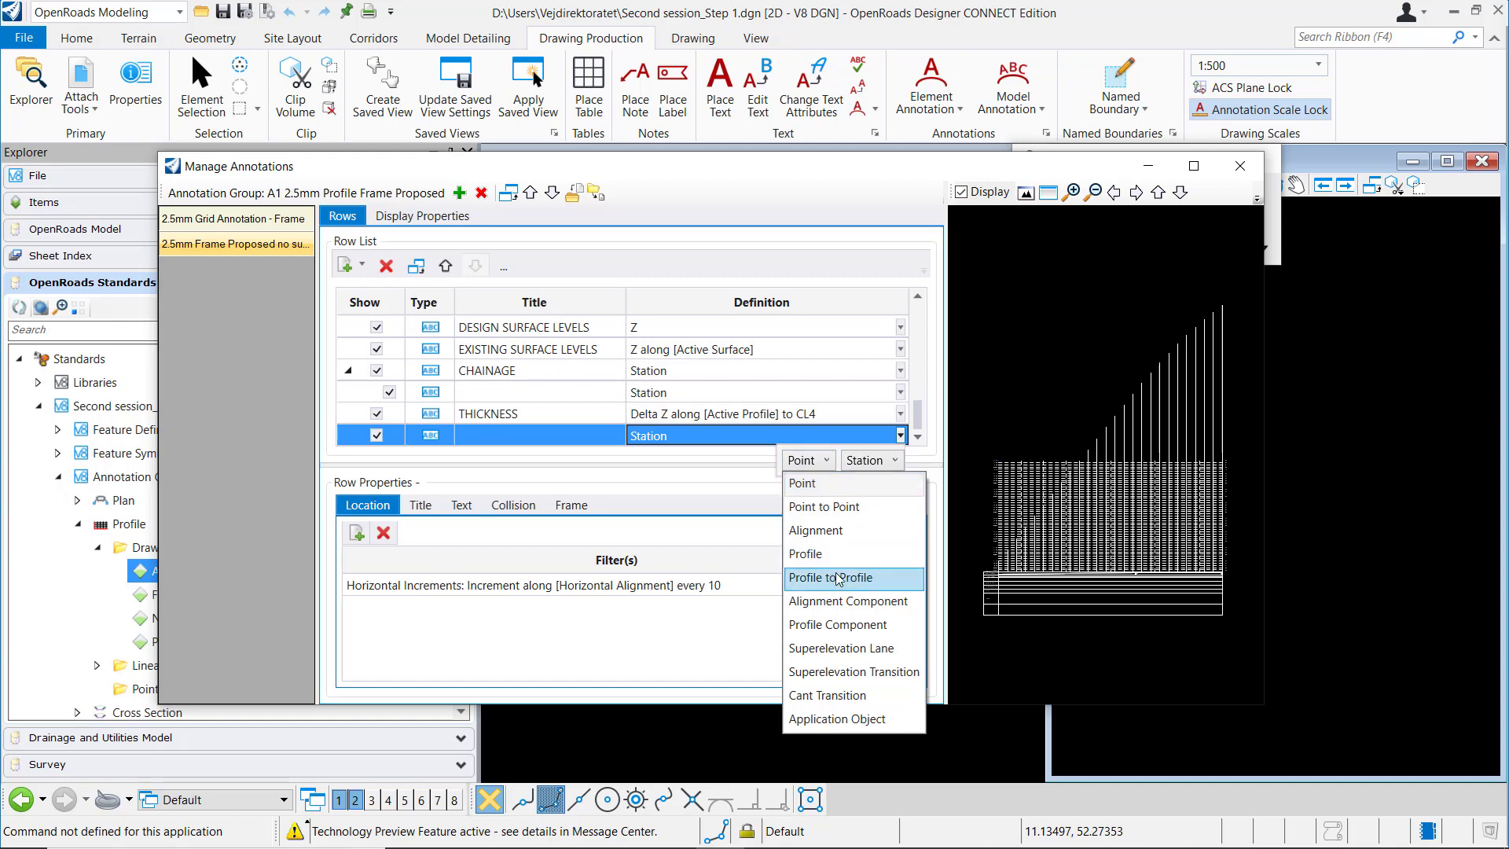
{"action": "left_click", "coordinate": [833, 579]}
{"action": "left_click", "coordinate": [890, 461]}
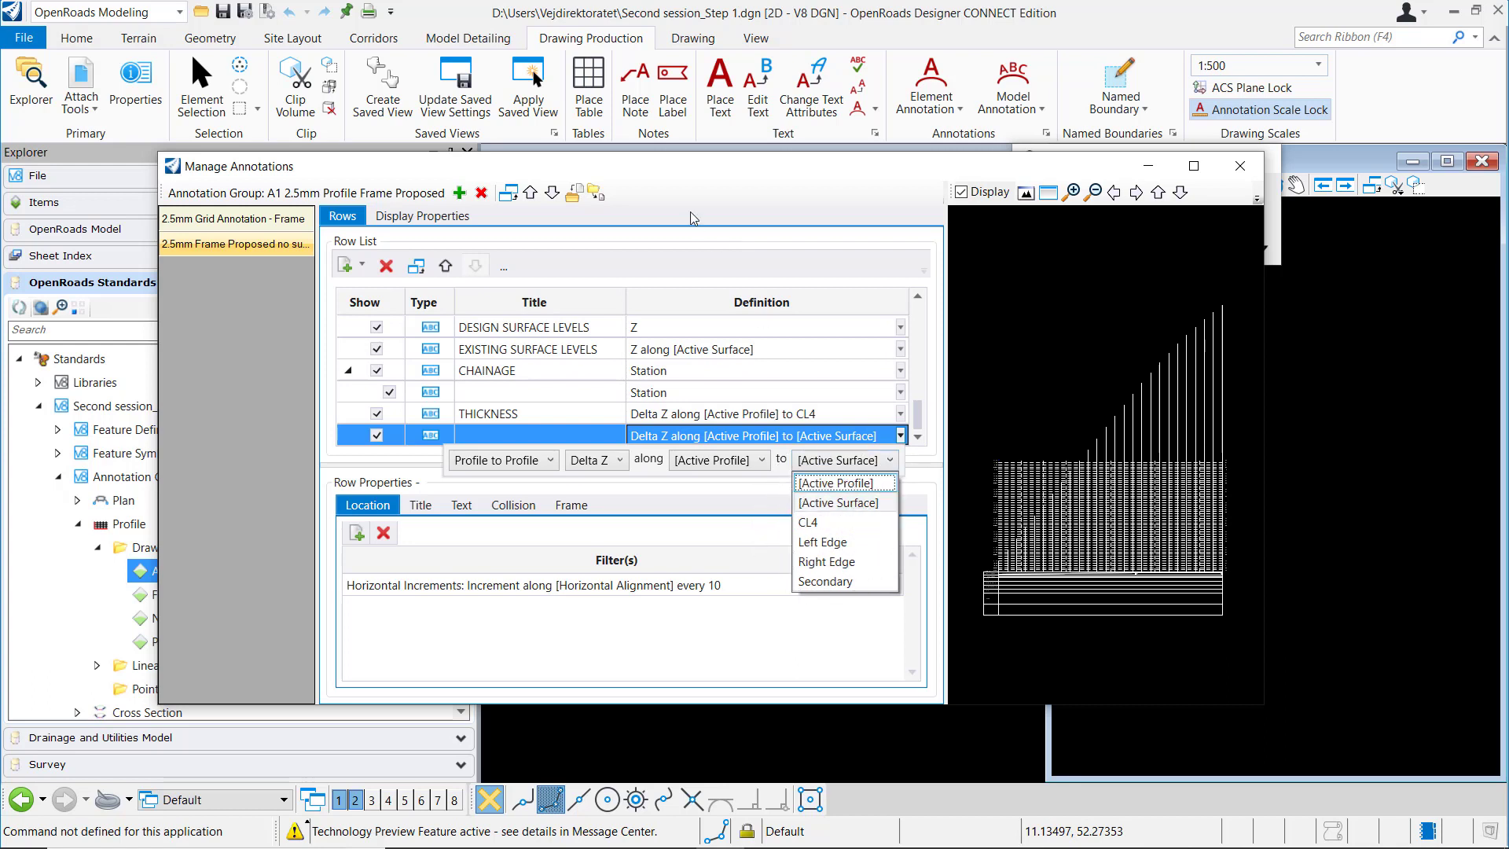
{"action": "left_click", "coordinate": [681, 189]}
{"action": "left_click", "coordinate": [680, 189]}
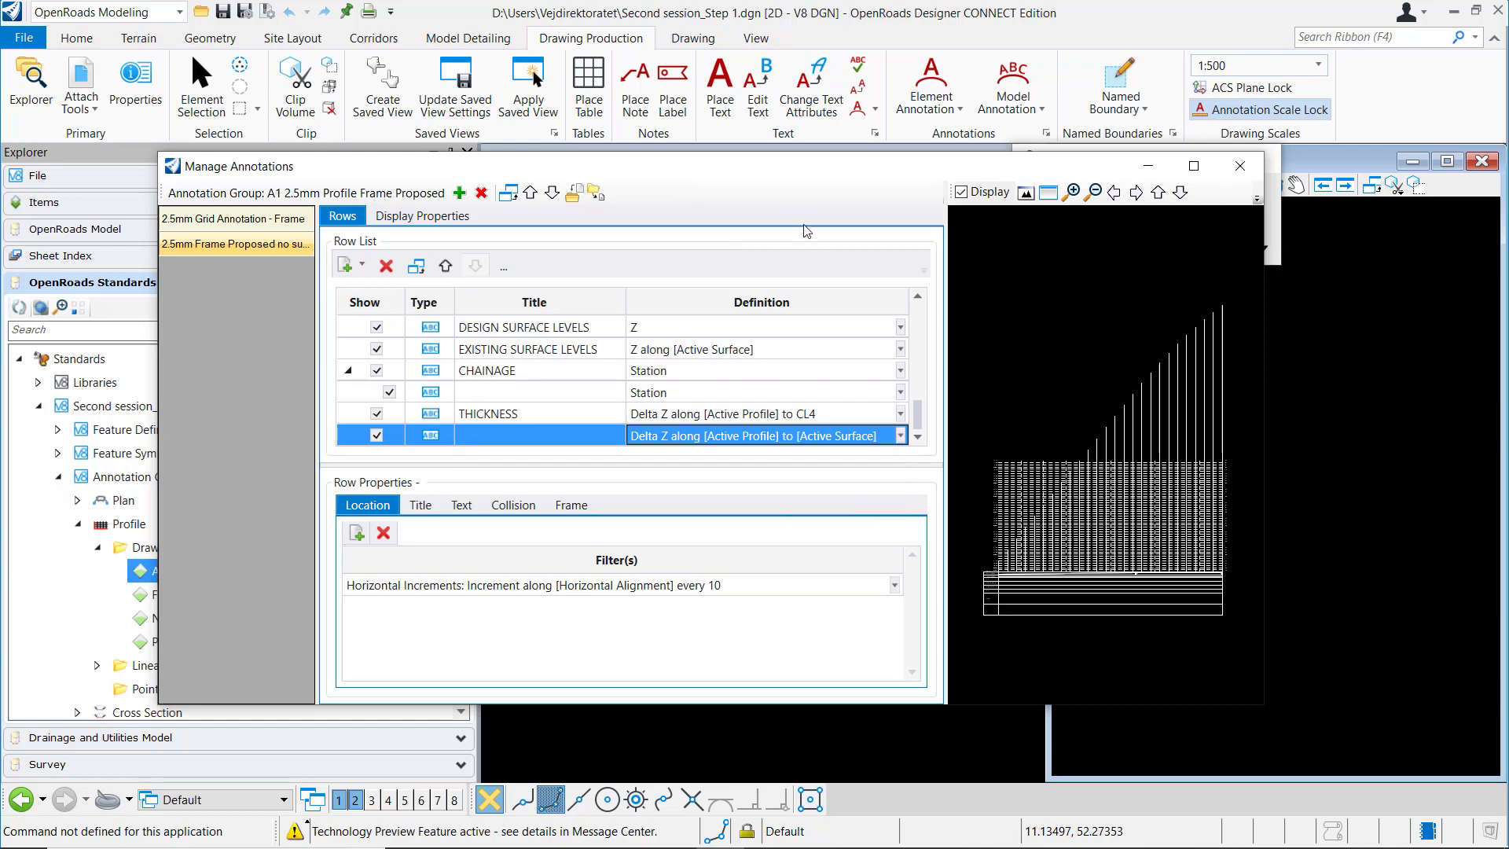
- Show the aliases of the frame annotation, examine the CL4 profile alias, and close the list
{"action": "left_click", "coordinate": [505, 271]}
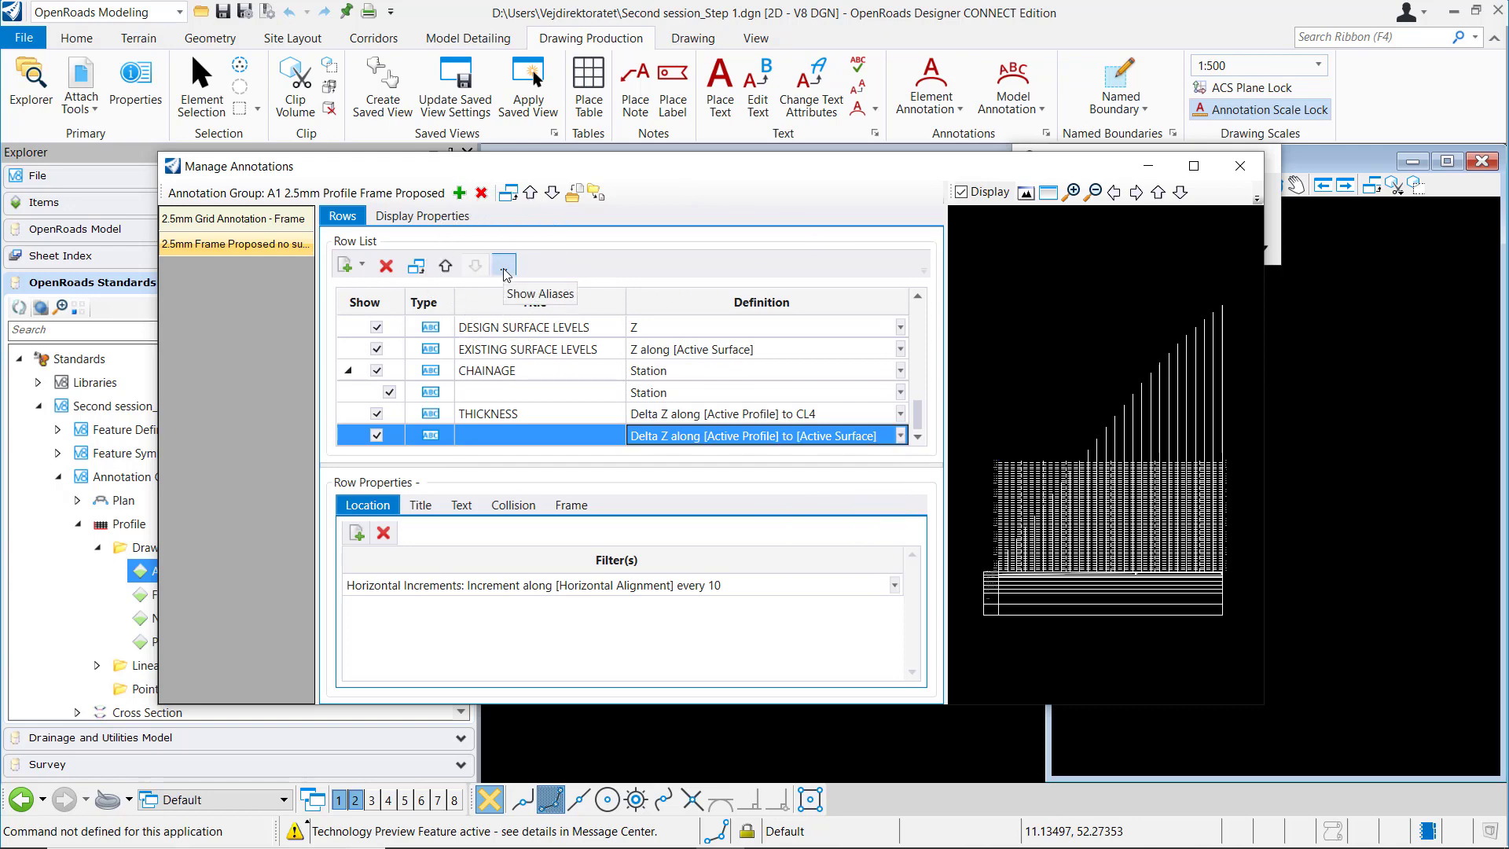
{"action": "left_click", "coordinate": [505, 272]}
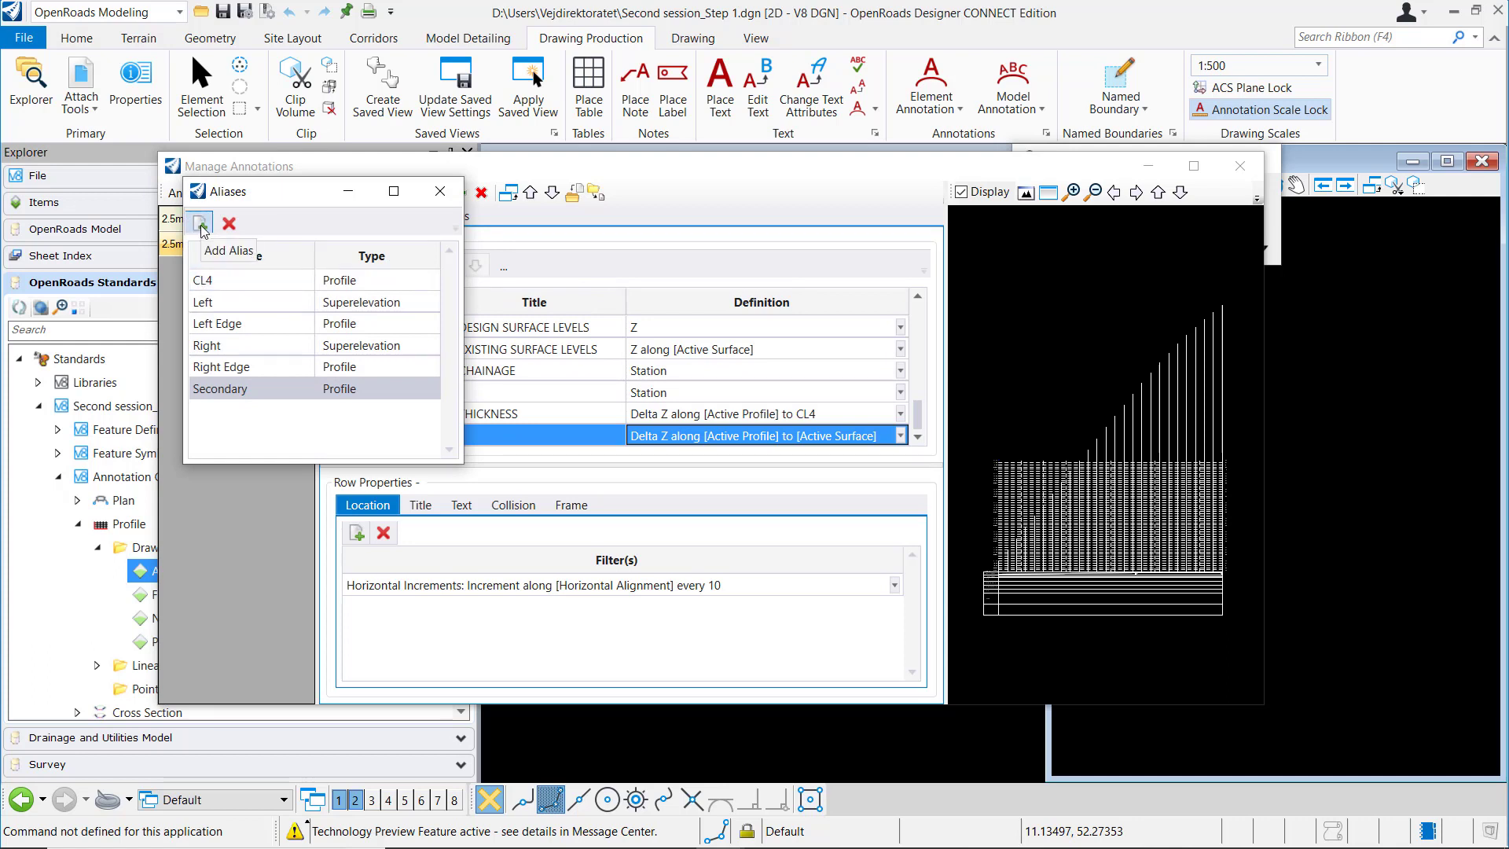
{"action": "left_click", "coordinate": [216, 281]}
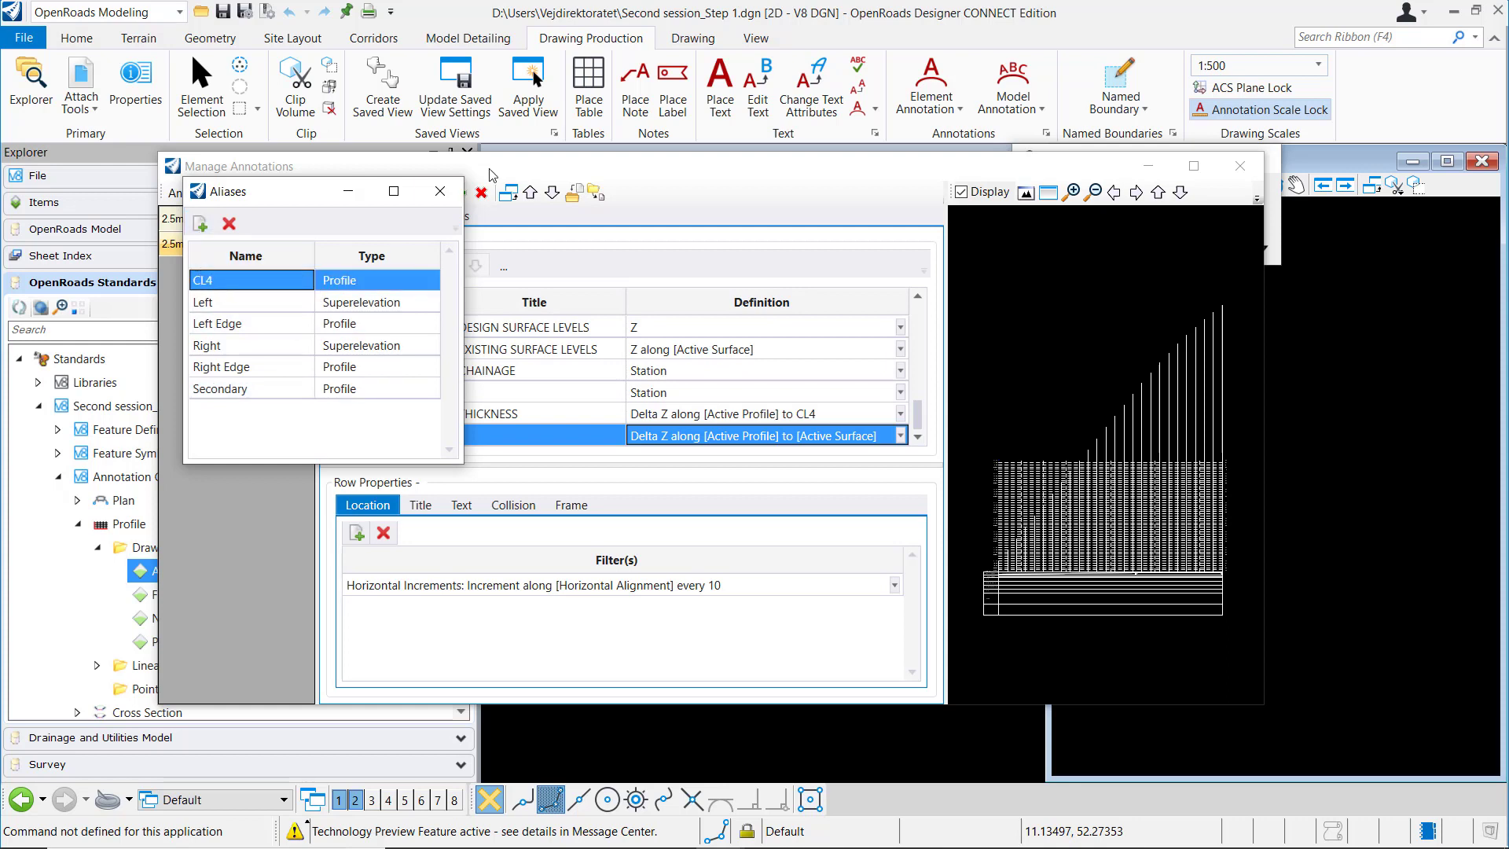
{"action": "left_click", "coordinate": [440, 191]}
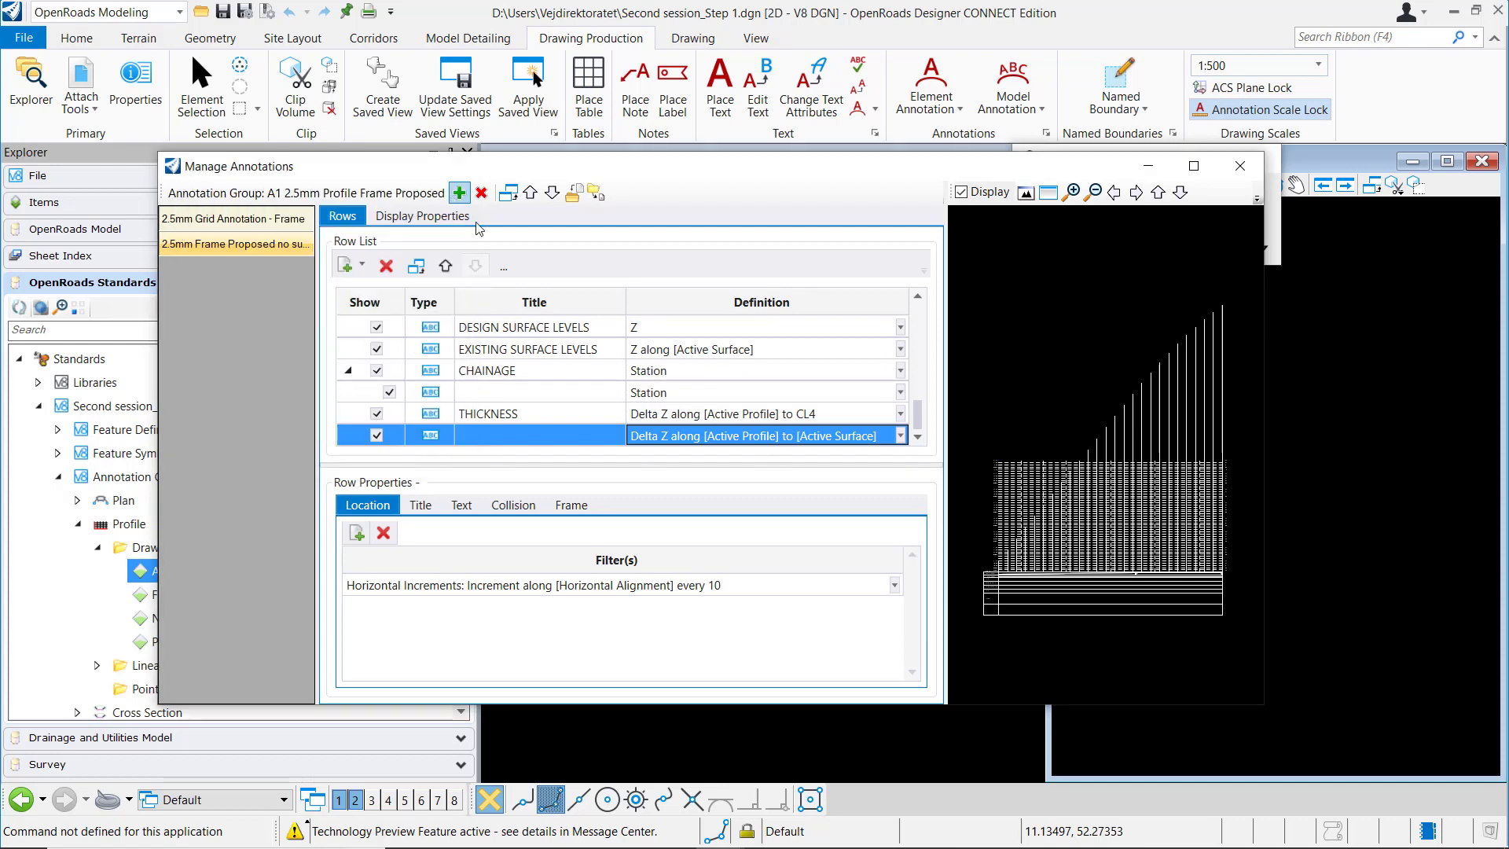
- Set the target profile in the new label row's Delta Z definition to CL4, keeping [Active Profile] as the source
{"action": "left_click", "coordinate": [900, 435]}
{"action": "left_click", "coordinate": [882, 462]}
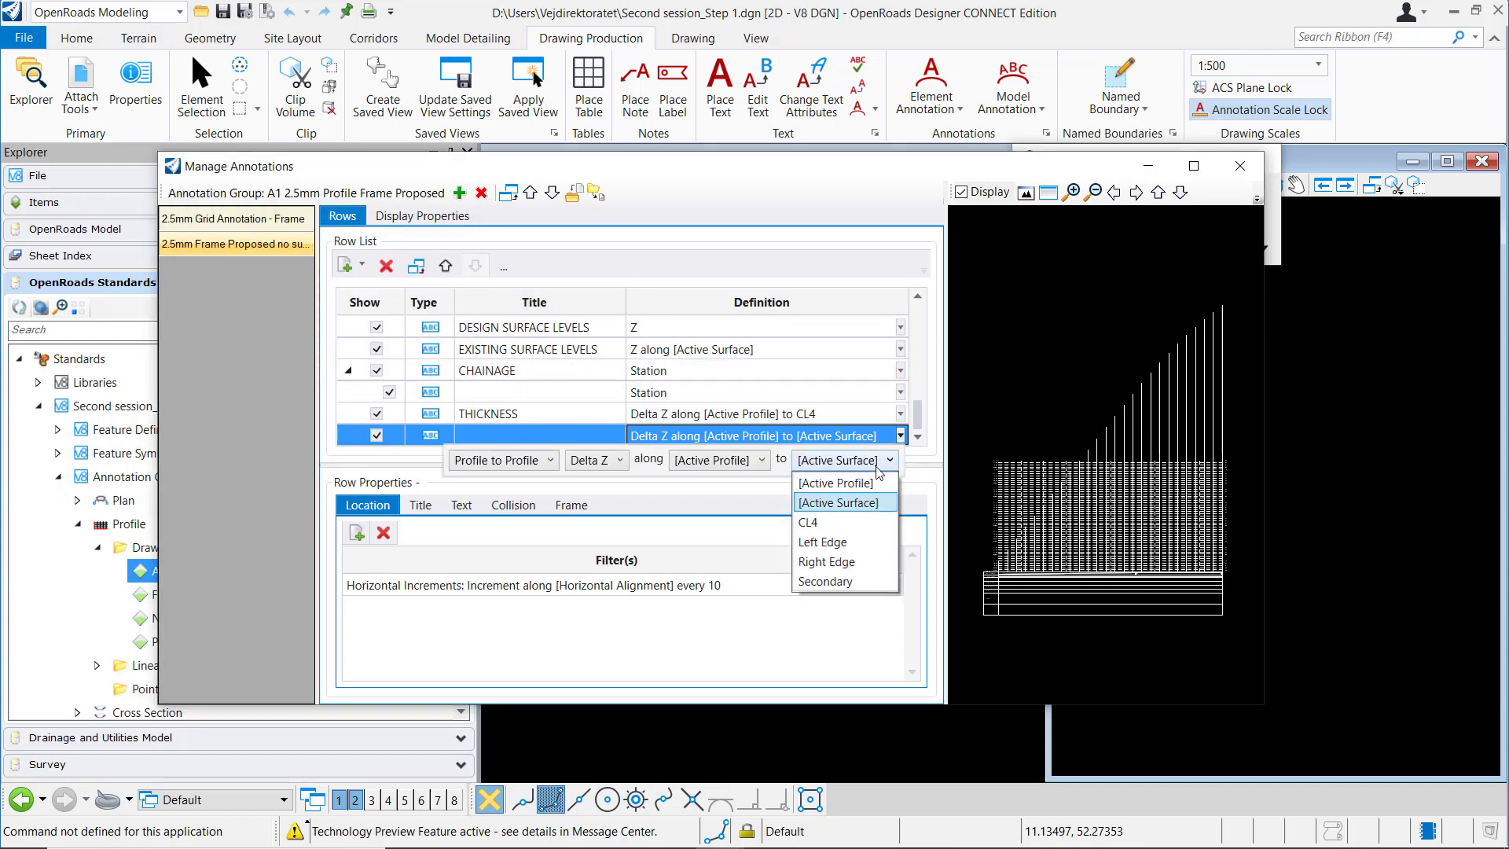
{"action": "left_click", "coordinate": [838, 521]}
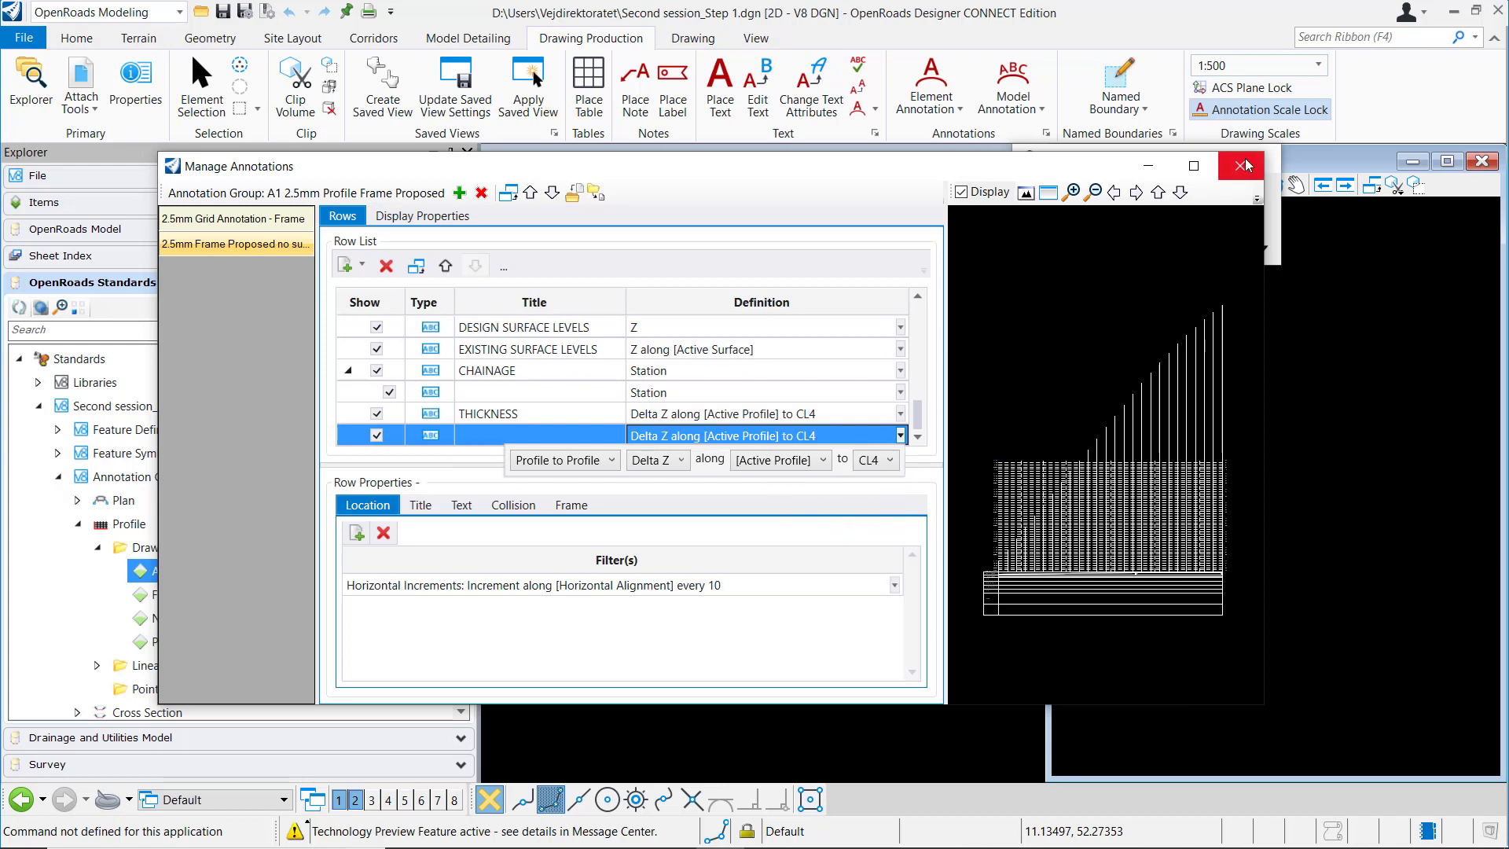
{"action": "left_click", "coordinate": [796, 467]}
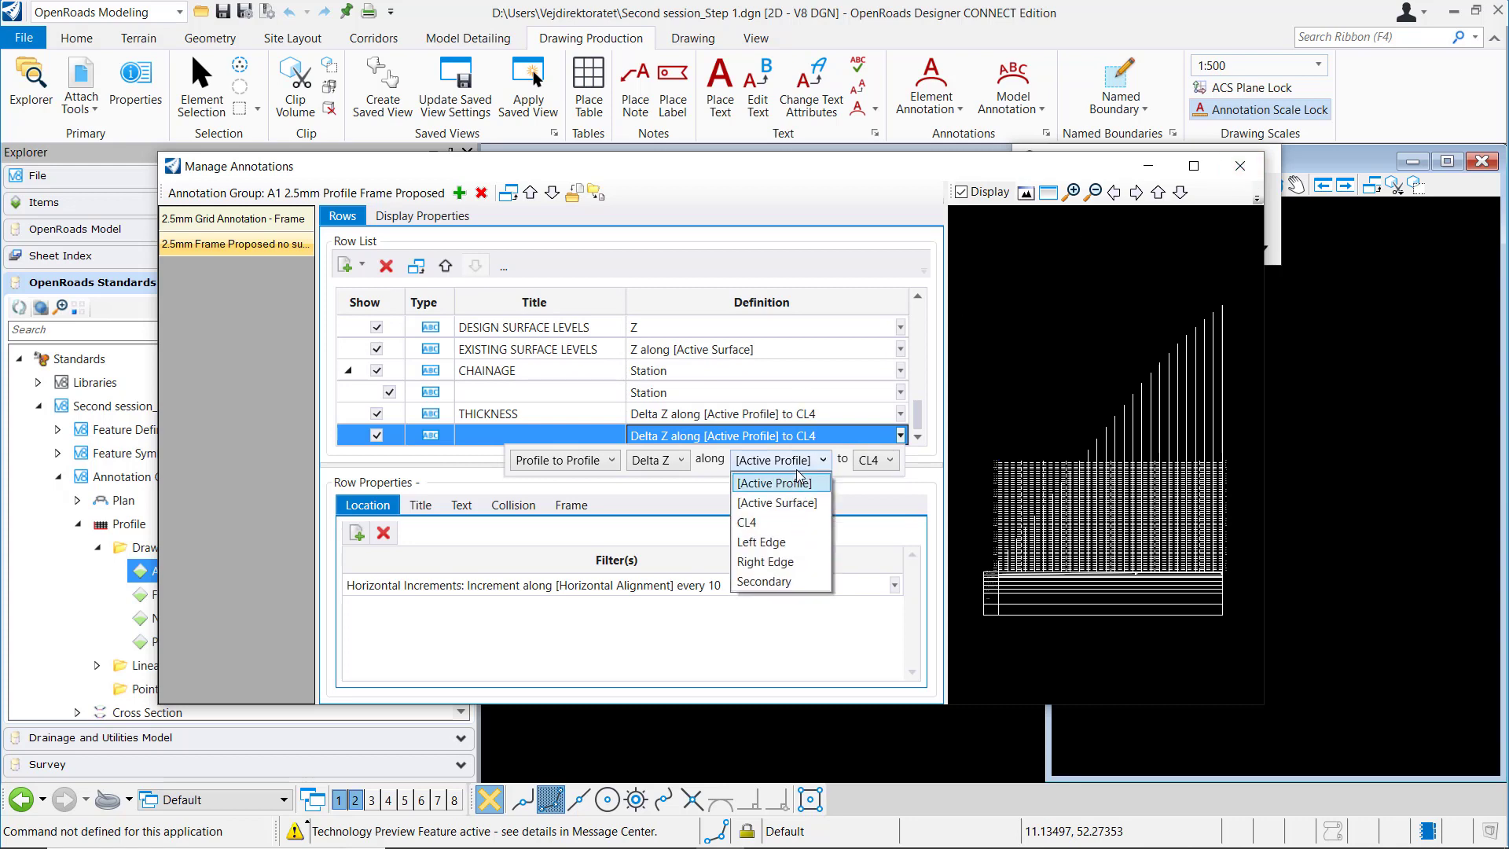